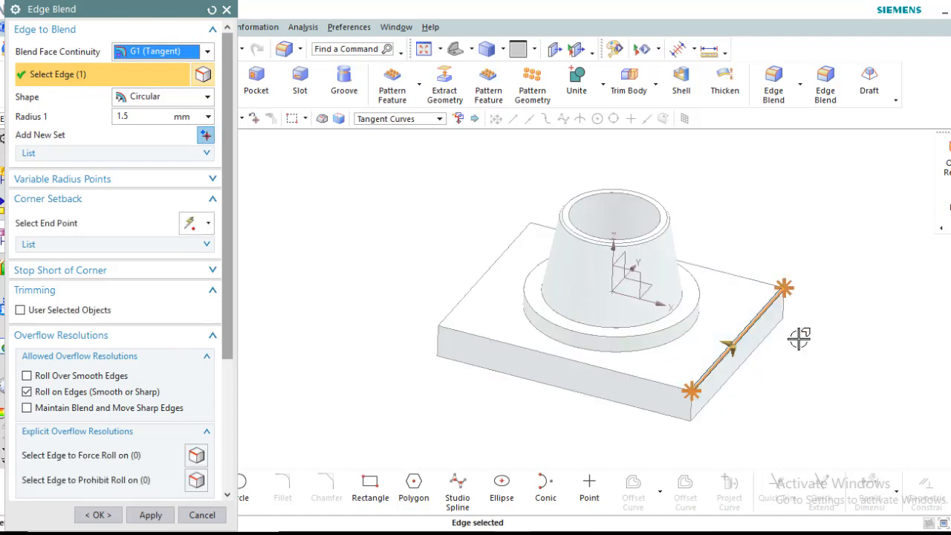
# Set the radius of the edge blend on the base plate's right upper edge to 5 mm
pyautogui.hotkey('ctrl', 'alt', 'f')
pyautogui.scroll(2, 772, 315)
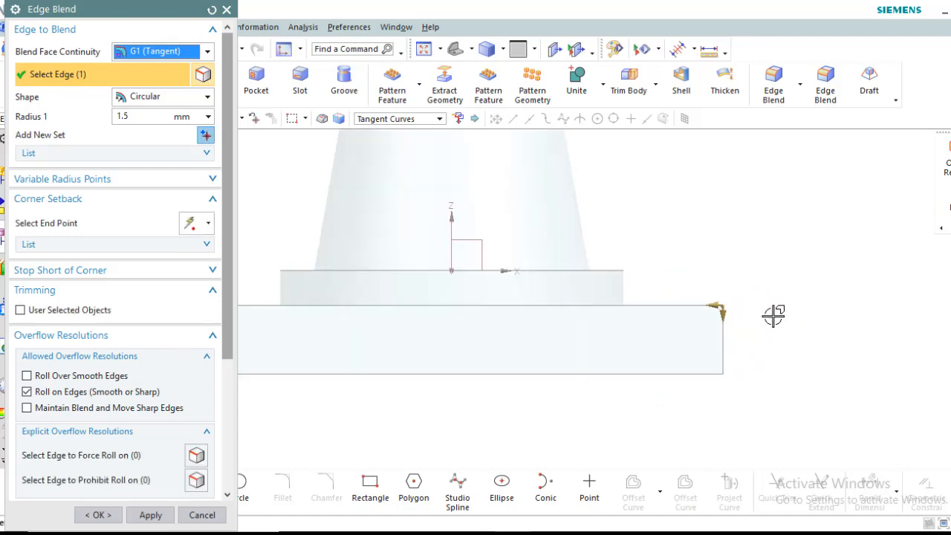
pyautogui.scroll(3, 732, 312)
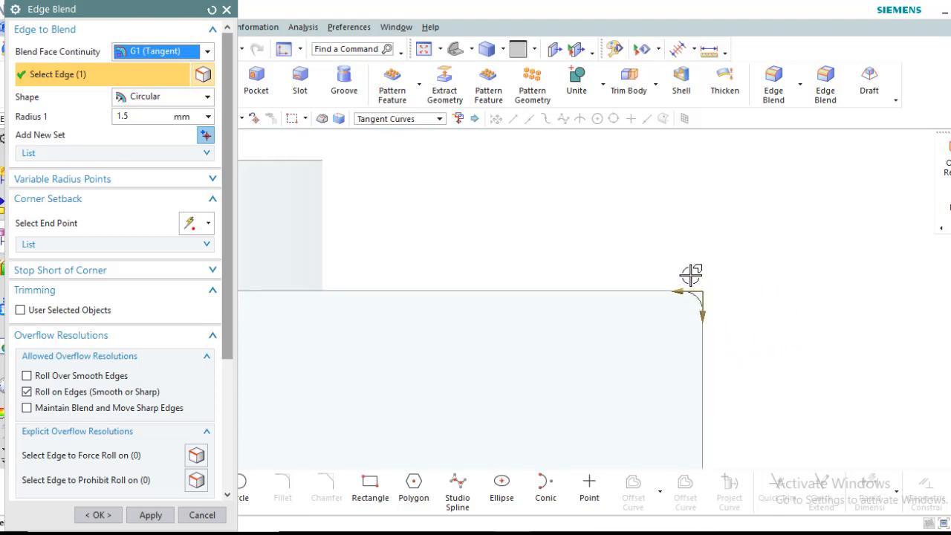
pyautogui.moveTo(674, 289); pyautogui.dragTo(646, 287)
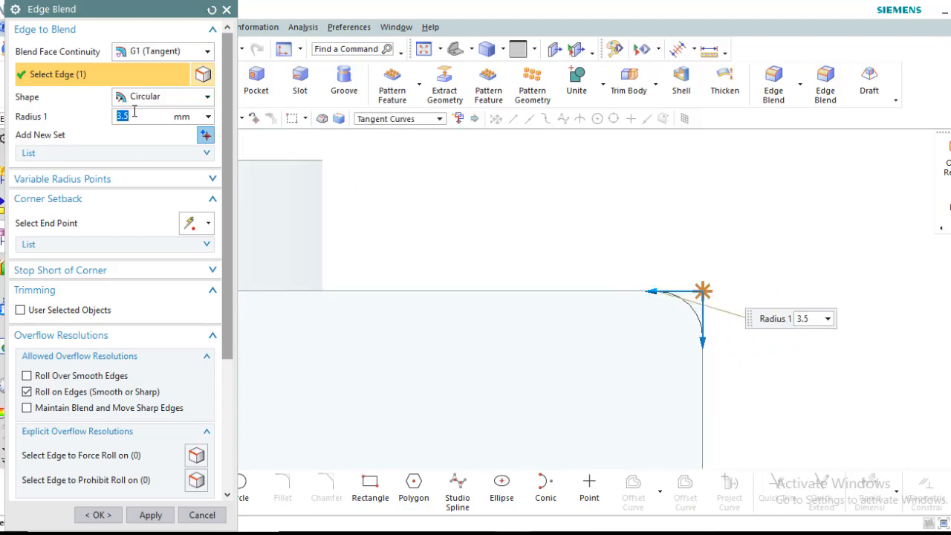
pyautogui.write('5')
pyautogui.press('Return')
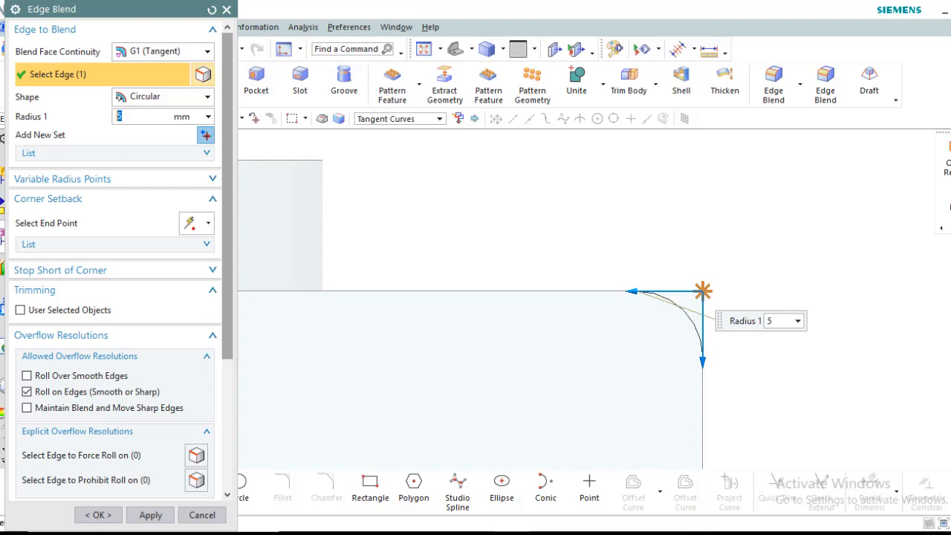
# Switch the blend face continuity to G2 (Curvature) and set Radius 1 to 8 mm
pyautogui.click(209, 52)
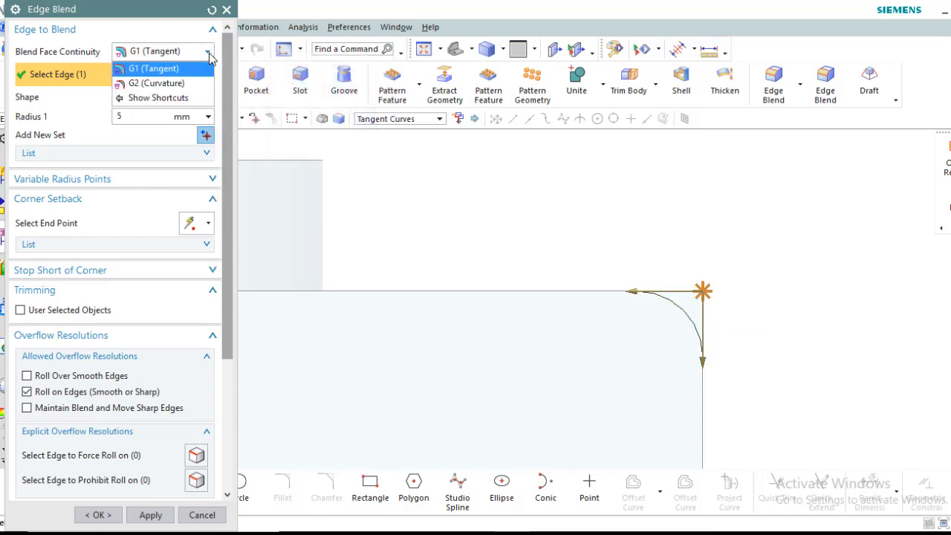
pyautogui.click(179, 83)
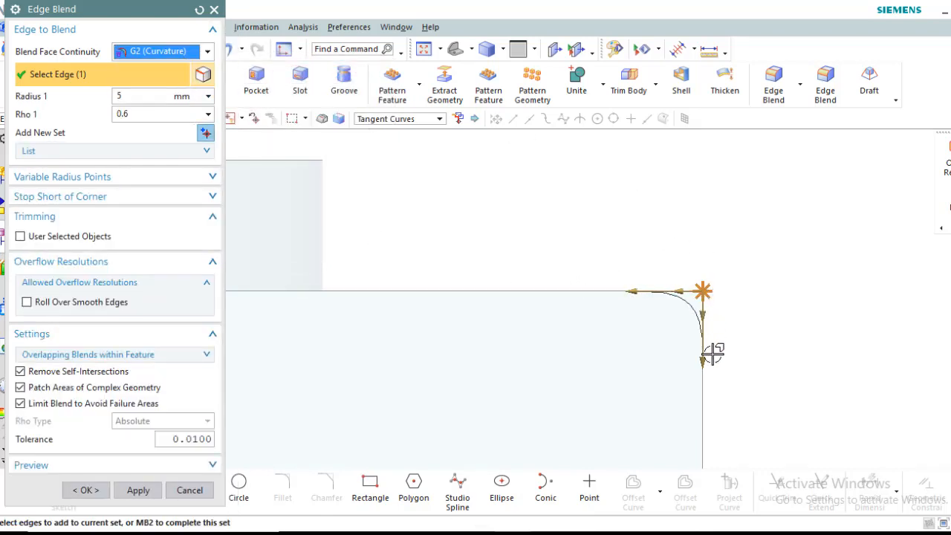
pyautogui.click(128, 97)
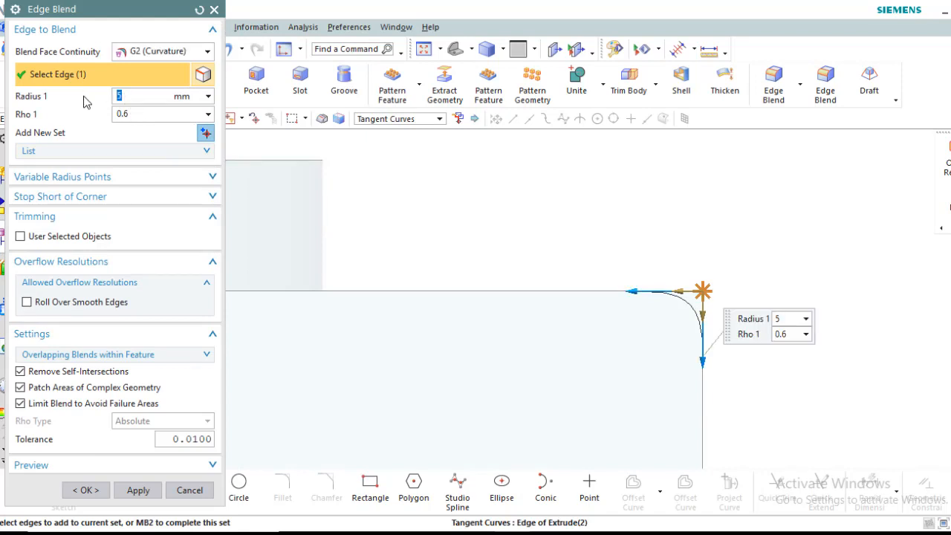
pyautogui.press('Return')
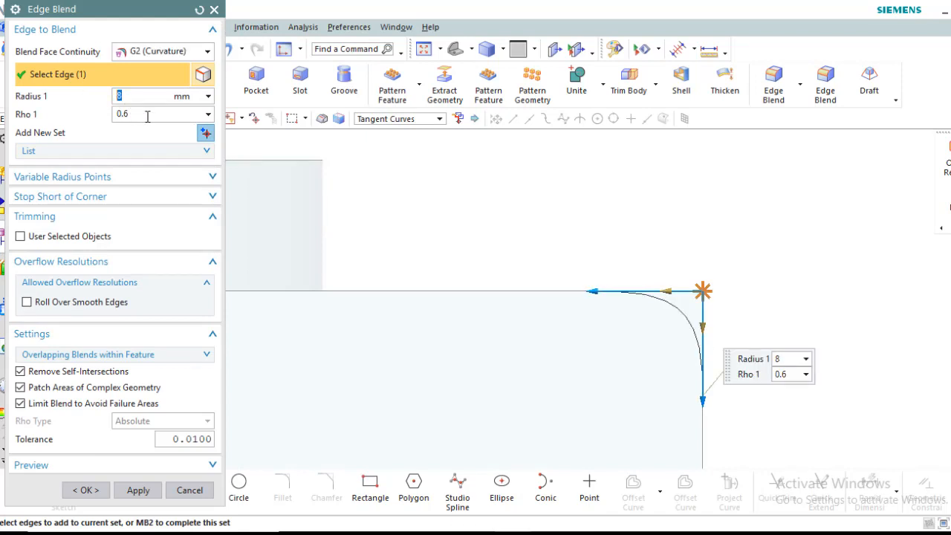
# Adjust the curvature blend's Rho 1 value and set it to 0.5
pyautogui.click(119, 115)
pyautogui.scroll(3, 686, 320)
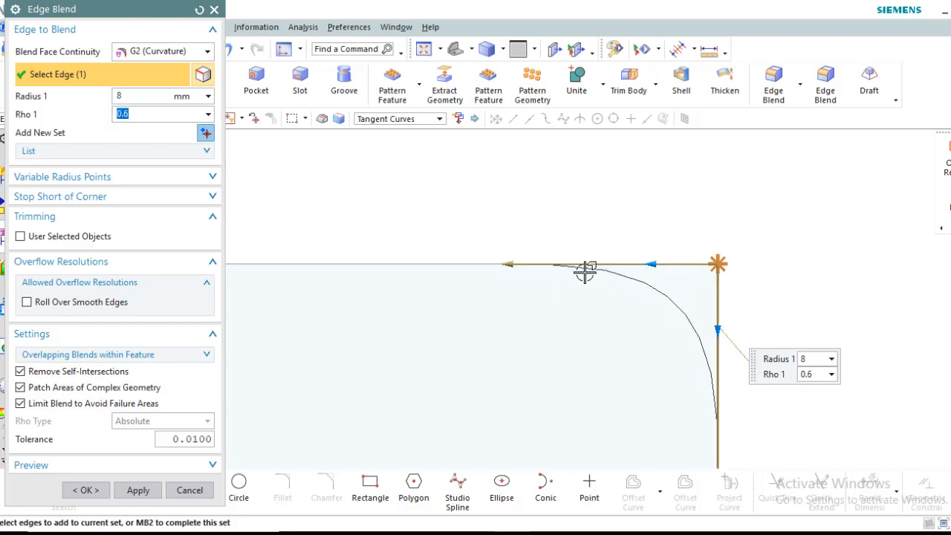
pyautogui.moveTo(656, 265); pyautogui.dragTo(676, 265)
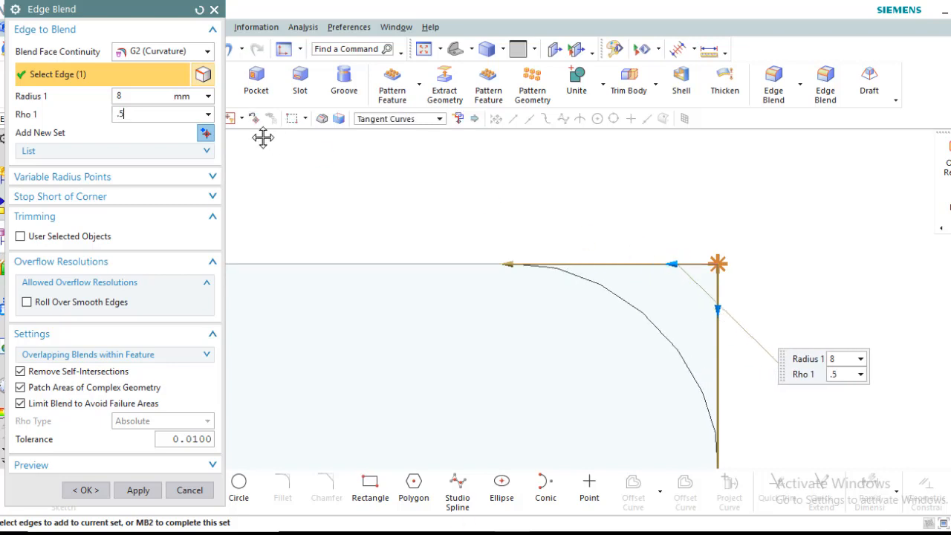
pyautogui.press('Return')
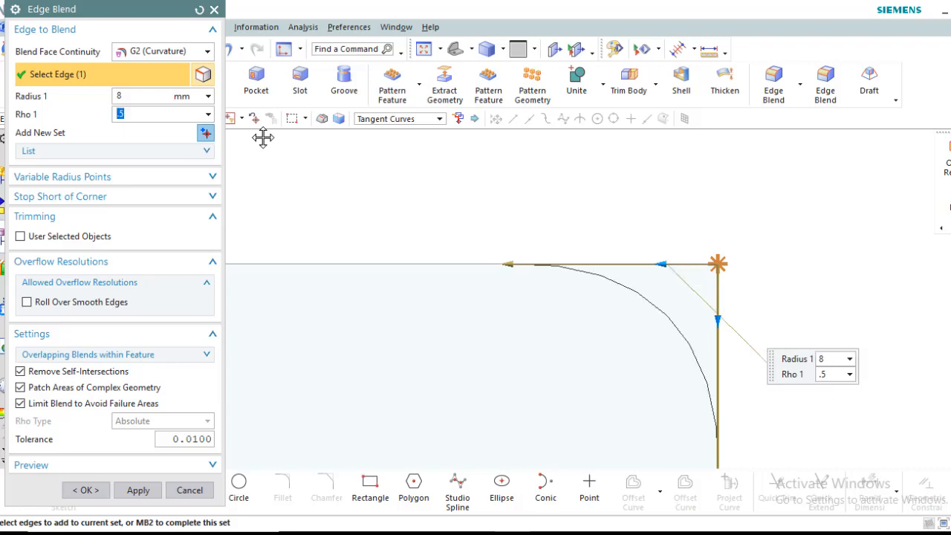
# Return the blend face continuity to G1 (Tangent) for the selected plate edge
pyautogui.click(208, 54)
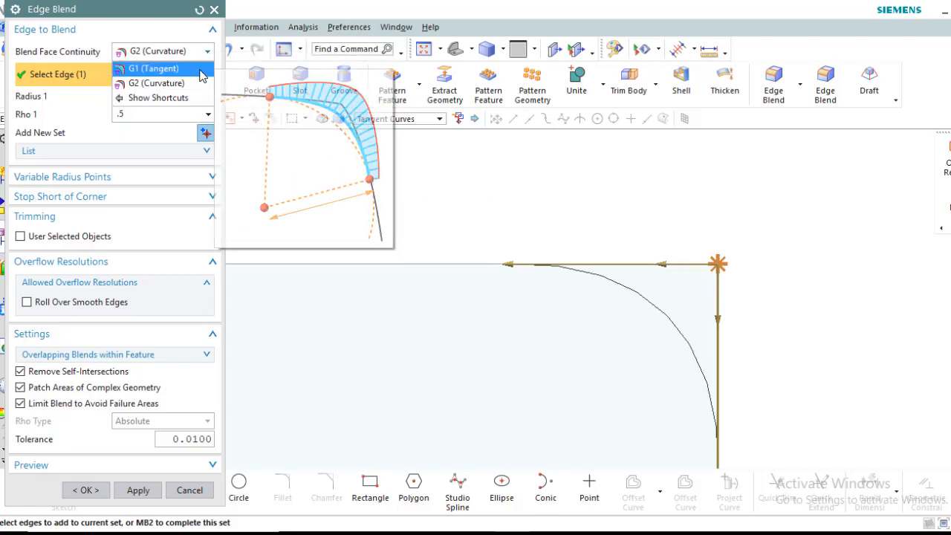
pyautogui.click(200, 70)
pyautogui.scroll(-1, 530, 191)
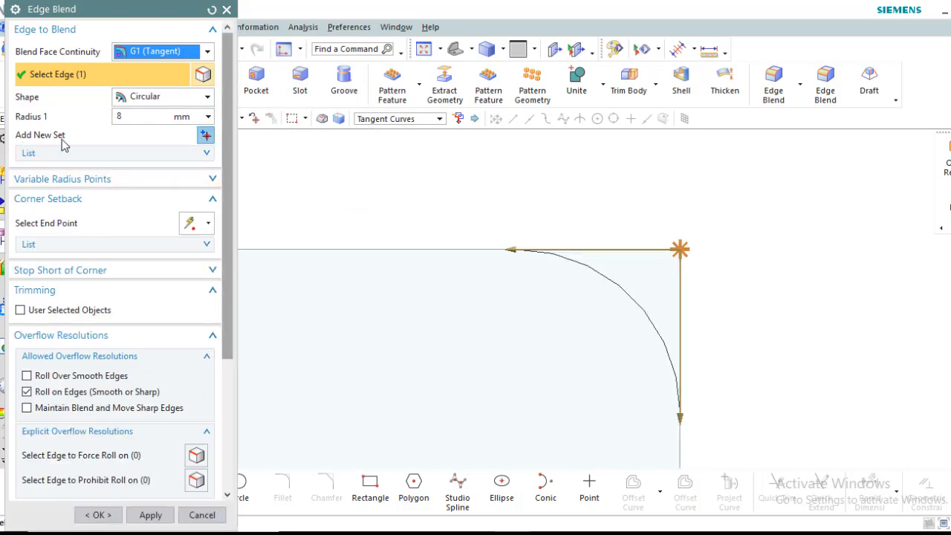
pyautogui.scroll(-3, 736, 251)
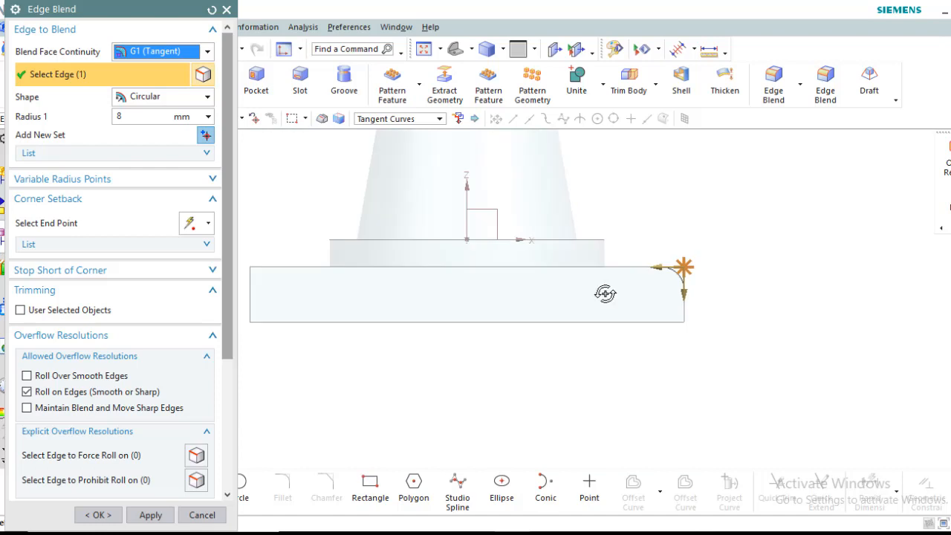
pyautogui.moveTo(605, 294); pyautogui.dragTo(598, 312, button='middle')
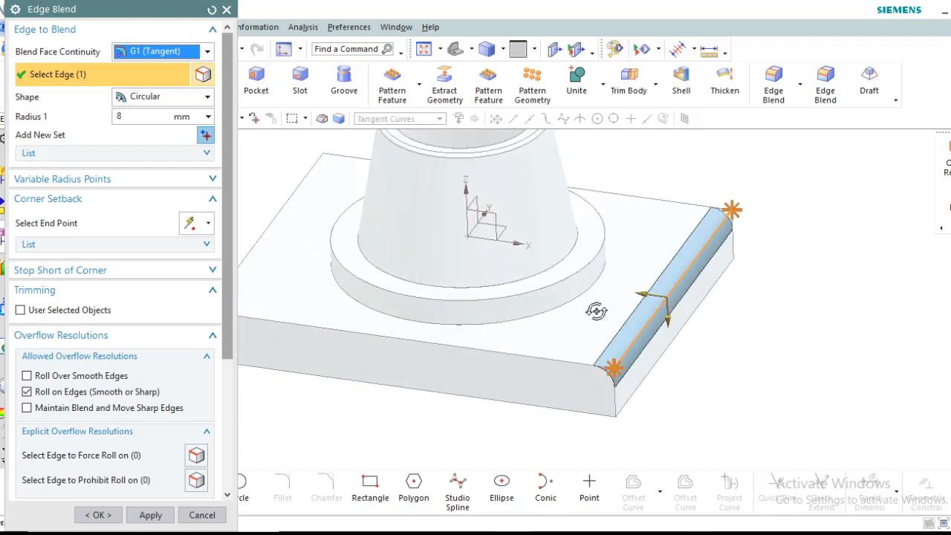
# Add the plate's back, left and front upper edges as three separate blend sets, each with an 8 mm radius
pyautogui.click(205, 138)
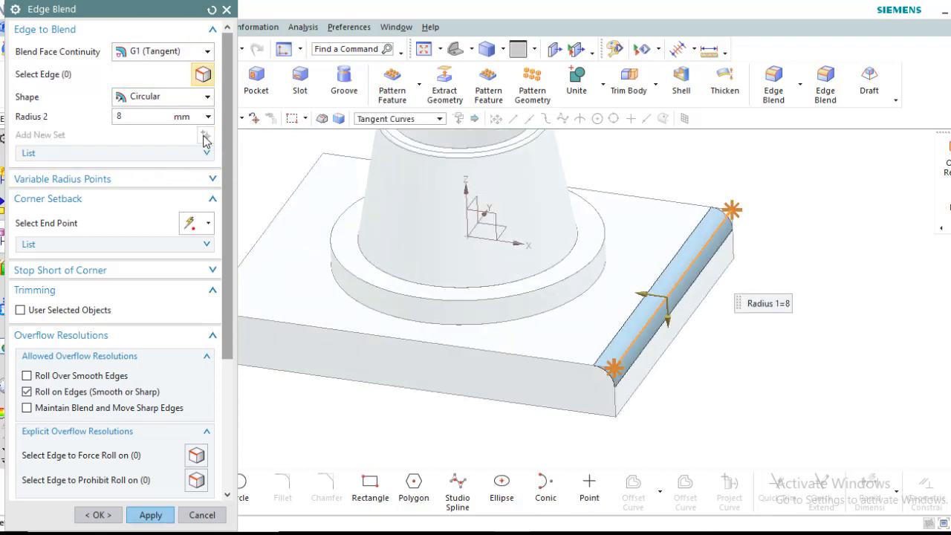
pyautogui.click(656, 194)
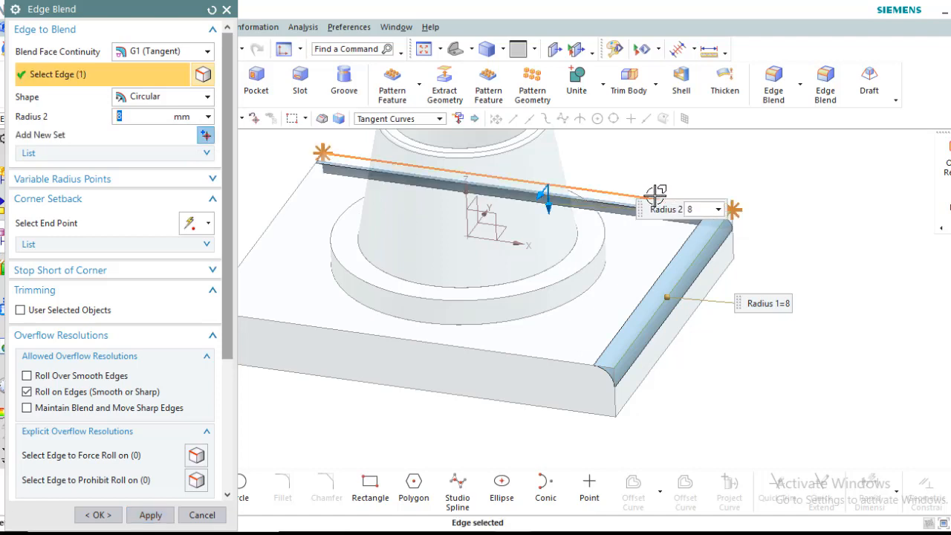
pyautogui.click(132, 156)
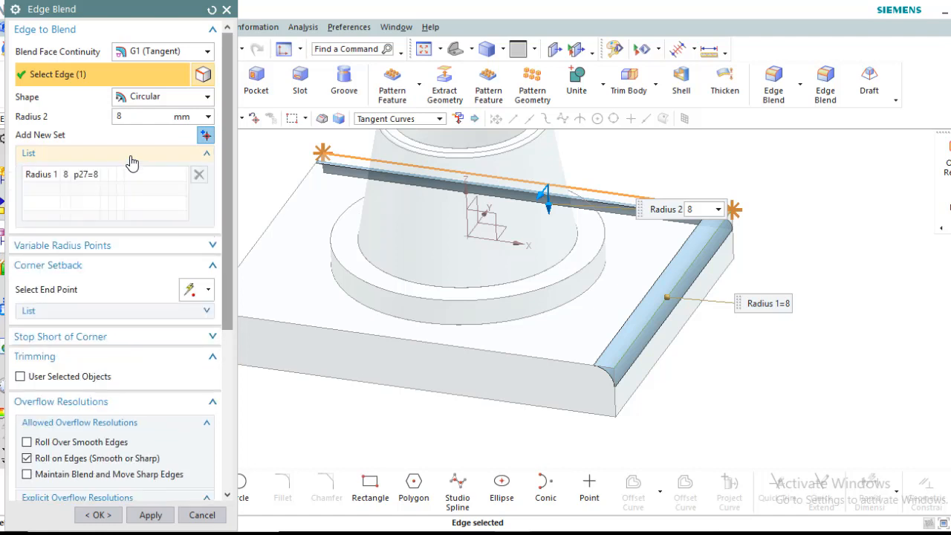
pyautogui.scroll(-1, 884, 304)
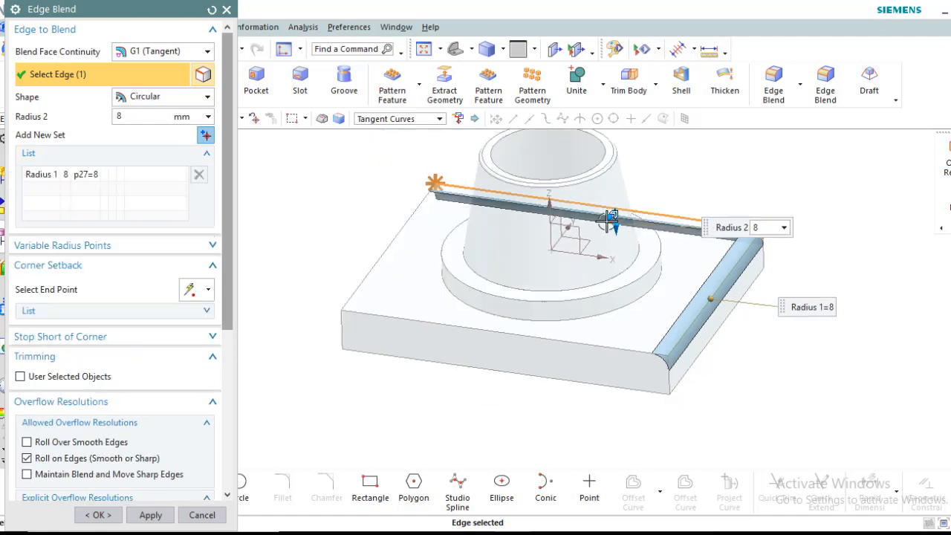
pyautogui.click(206, 136)
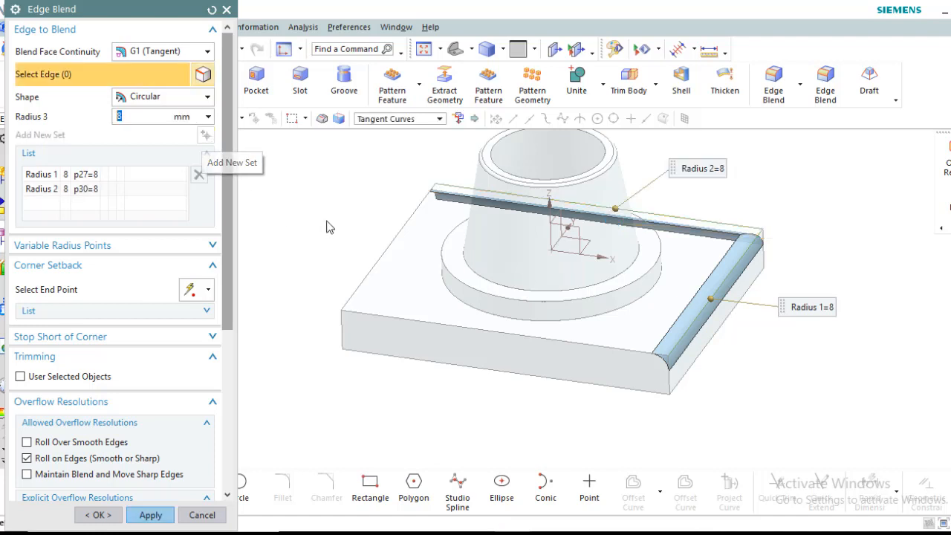
pyautogui.click(399, 217)
pyautogui.click(206, 136)
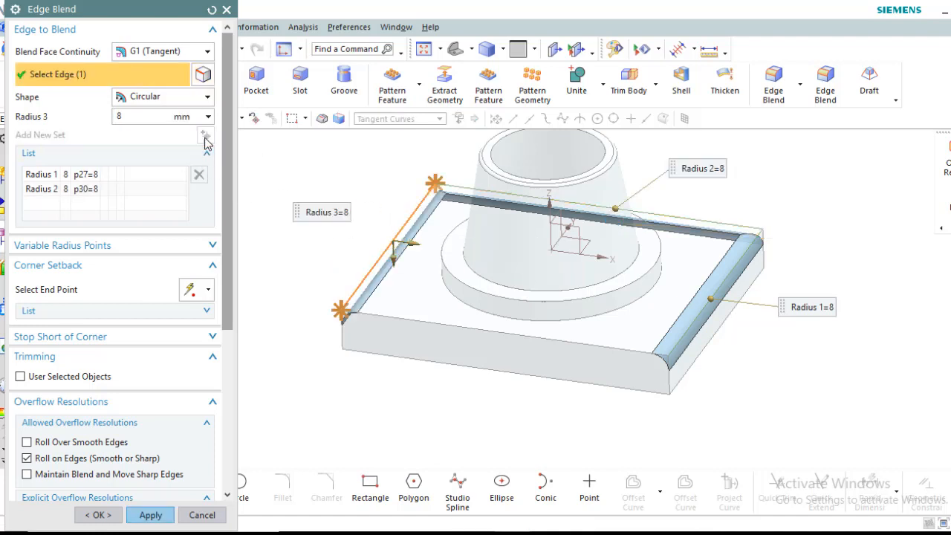
pyautogui.click(403, 312)
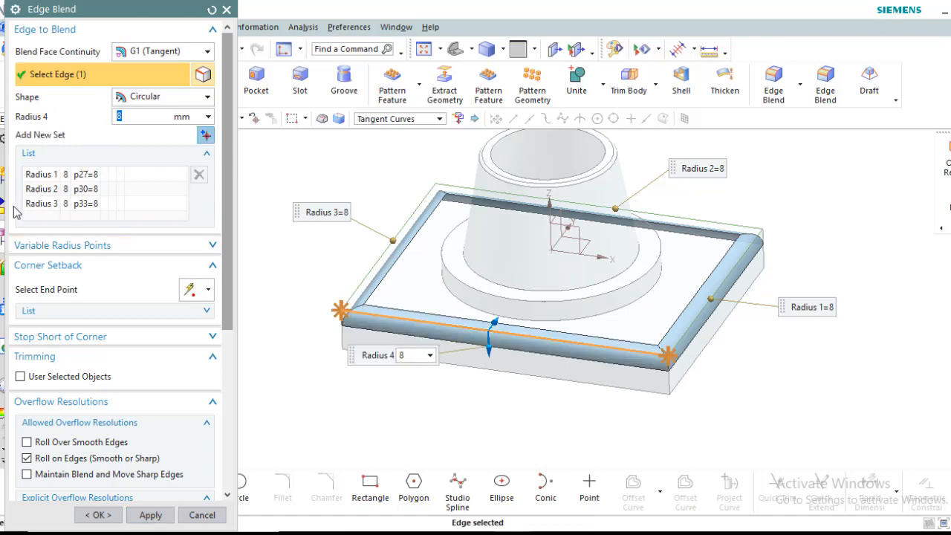
# Set Radius 1 and Radius 2 to 5 mm and Radius 4 to 2 mm in the blend sets
pyautogui.click(47, 178)
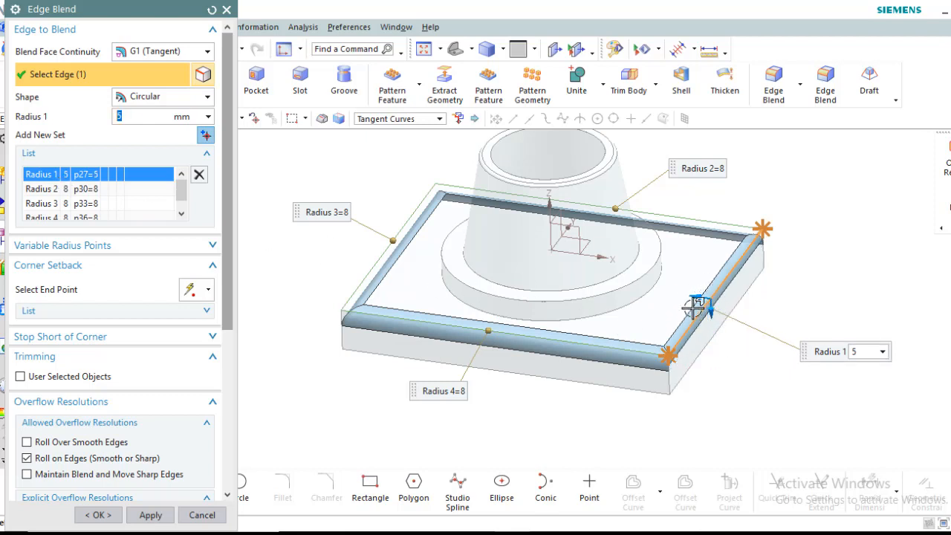
pyautogui.click(40, 190)
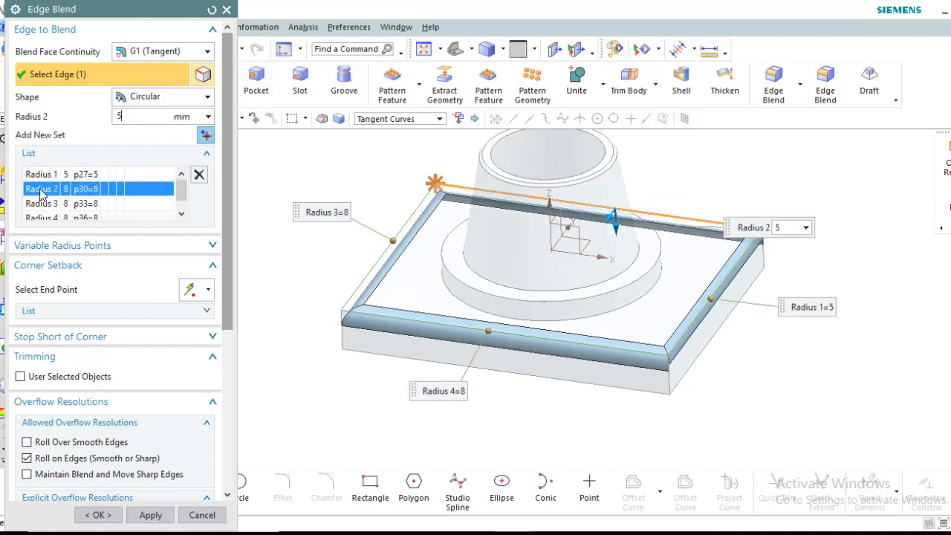
pyautogui.write('5')
pyautogui.press('Return')
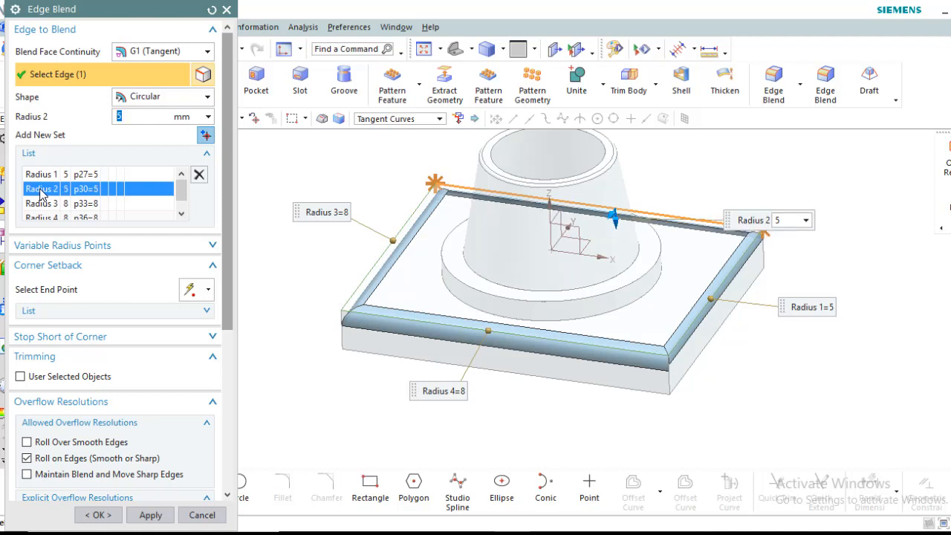
pyautogui.click(58, 217)
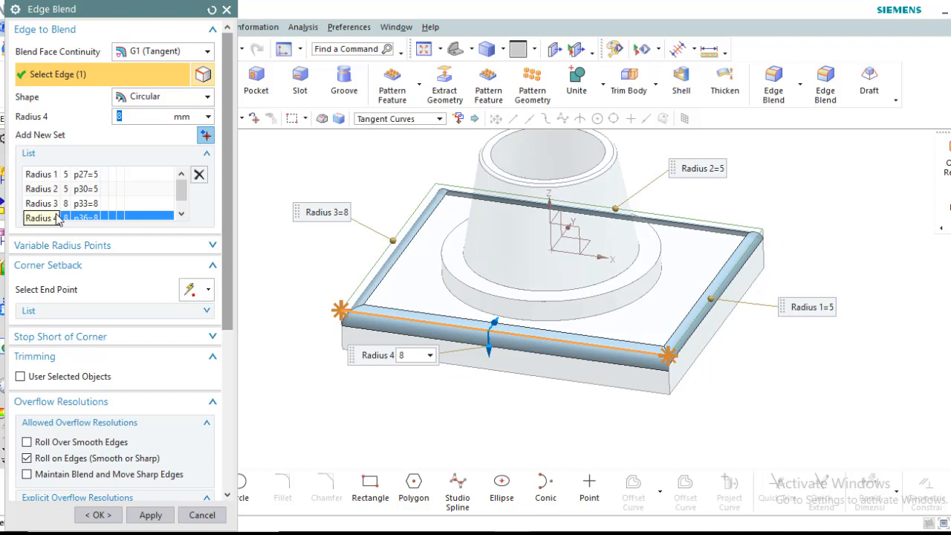
pyautogui.write('2')
pyautogui.press('Return')
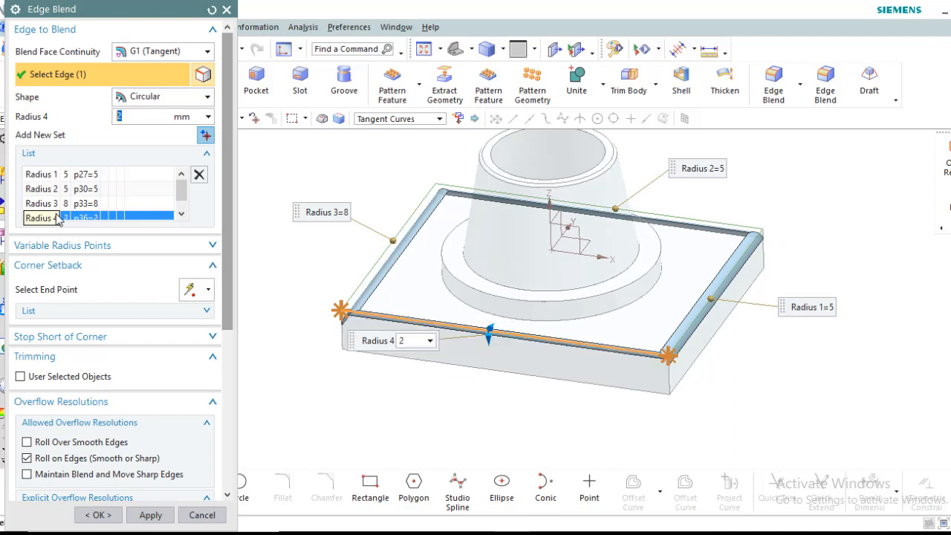
# Preview the blended plate's result, inspect its edges and corners, and return to editing the blend
pyautogui.scroll(-5, 179, 319)
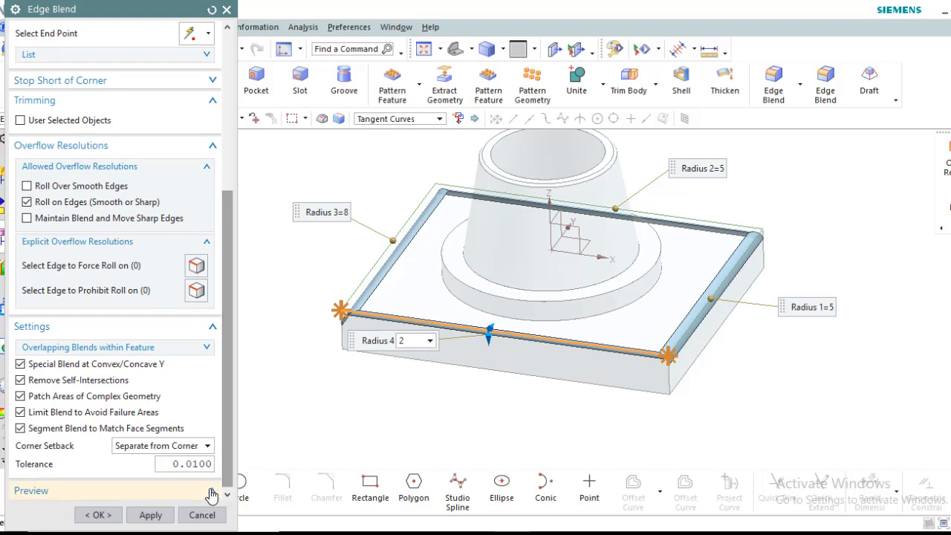
pyautogui.click(210, 490)
pyautogui.click(200, 490)
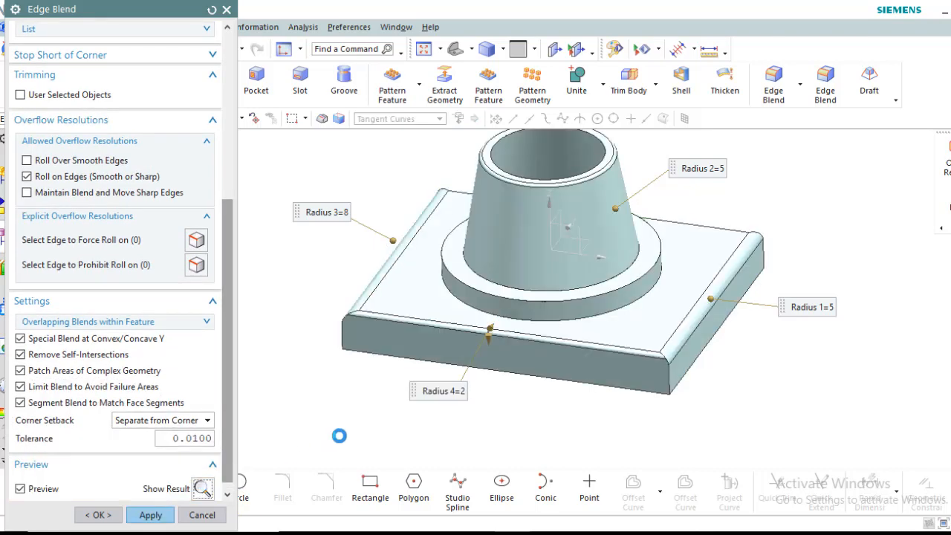
pyautogui.moveTo(719, 390); pyautogui.dragTo(706, 413, button='middle')
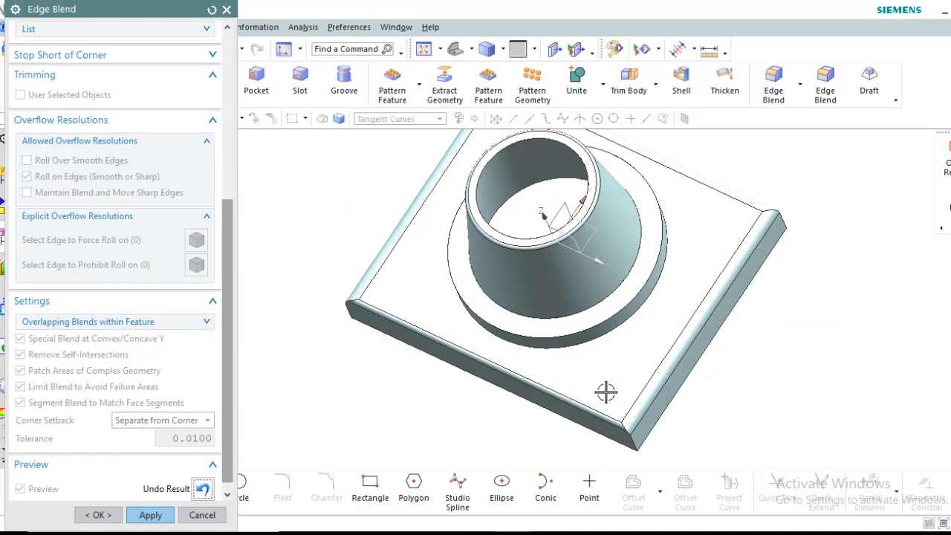
pyautogui.moveTo(639, 290)
pyautogui.mouseDown(button='middle')
pyautogui.moveTo(620, 301)
pyautogui.moveTo(642, 280)
pyautogui.mouseUp(button='middle')
pyautogui.moveTo(748, 393); pyautogui.dragTo(715, 410, button='middle')
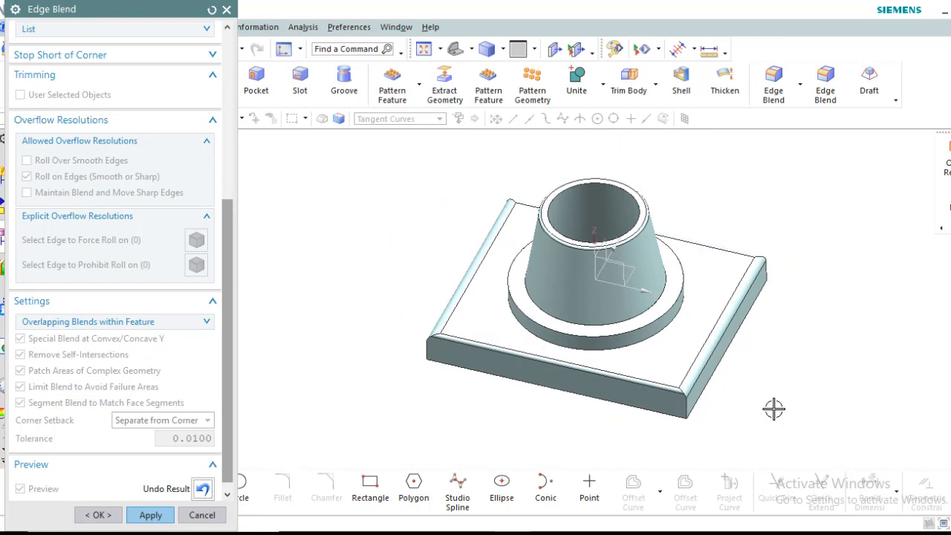
pyautogui.click(203, 488)
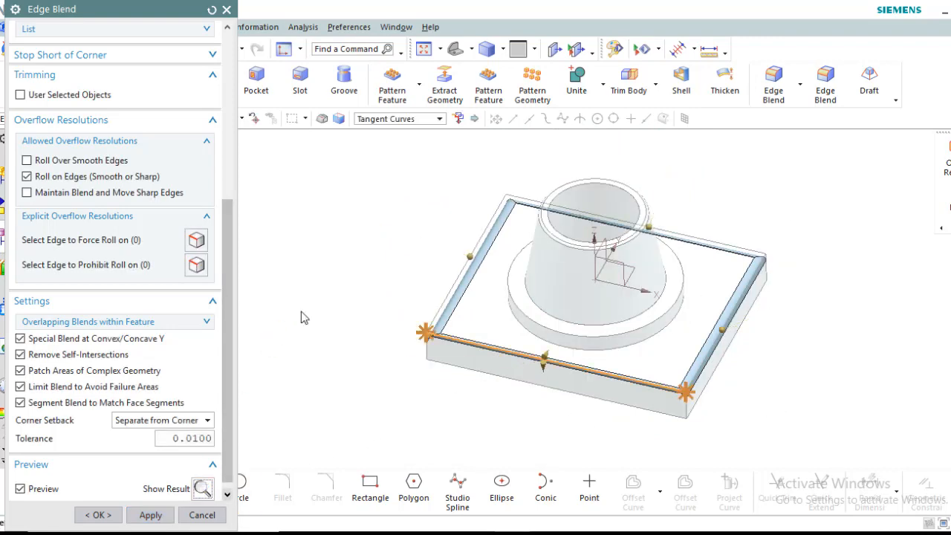
# Remove the Radius 2 set on the plate's back edge from the blend and select the Radius 4 set
pyautogui.moveTo(232, 327); pyautogui.dragTo(233, 163)
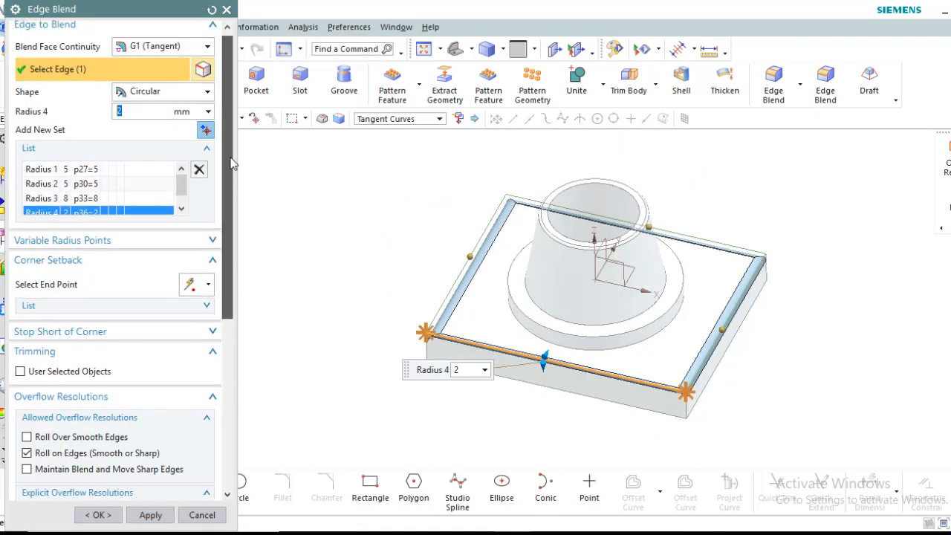
pyautogui.click(62, 186)
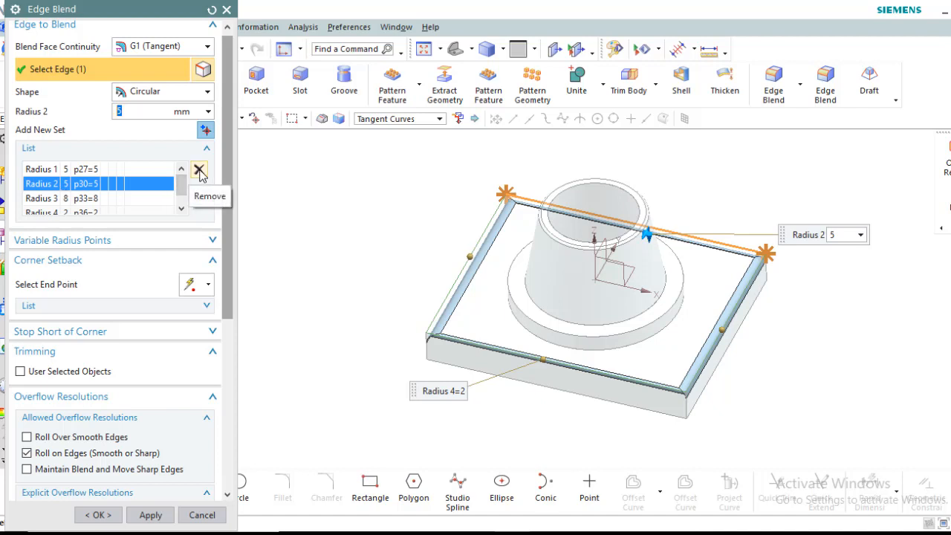
pyautogui.click(199, 171)
pyautogui.click(79, 198)
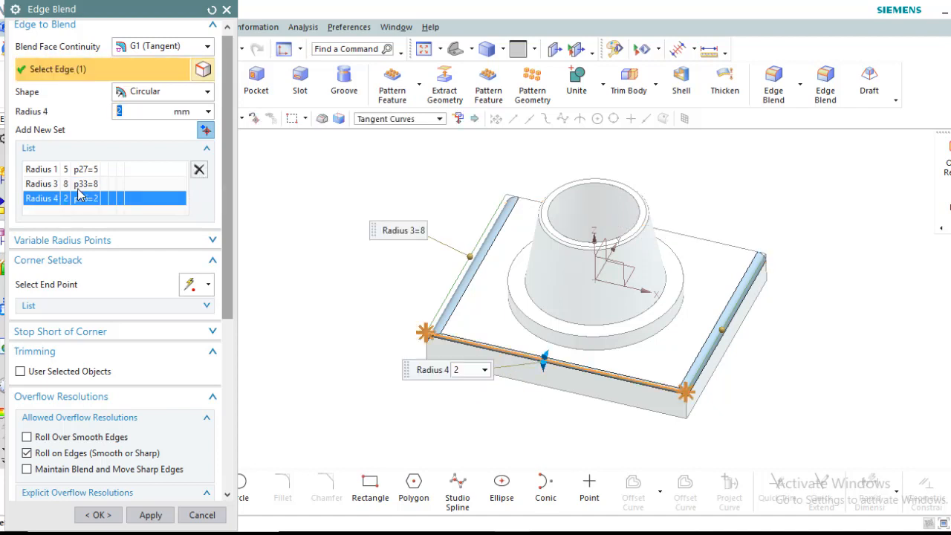
# Remove the remaining Radius 3, Radius 1 and Radius 4 edge sets from the blend
pyautogui.click(111, 184)
pyautogui.click(197, 170)
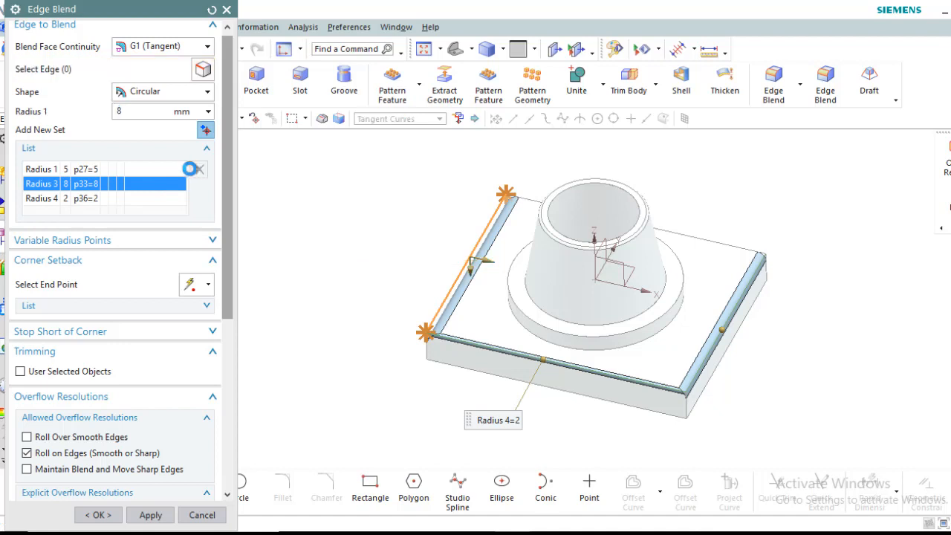
pyautogui.click(82, 170)
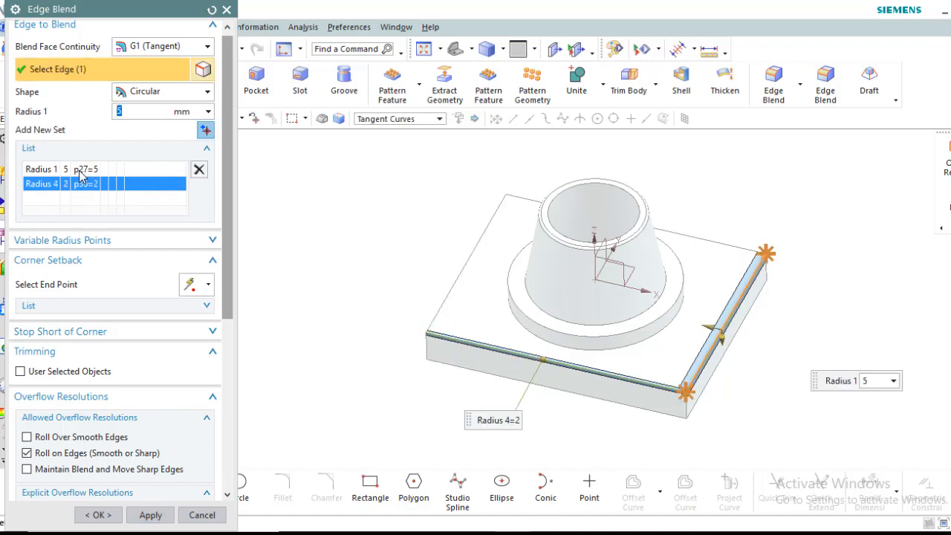
pyautogui.click(198, 170)
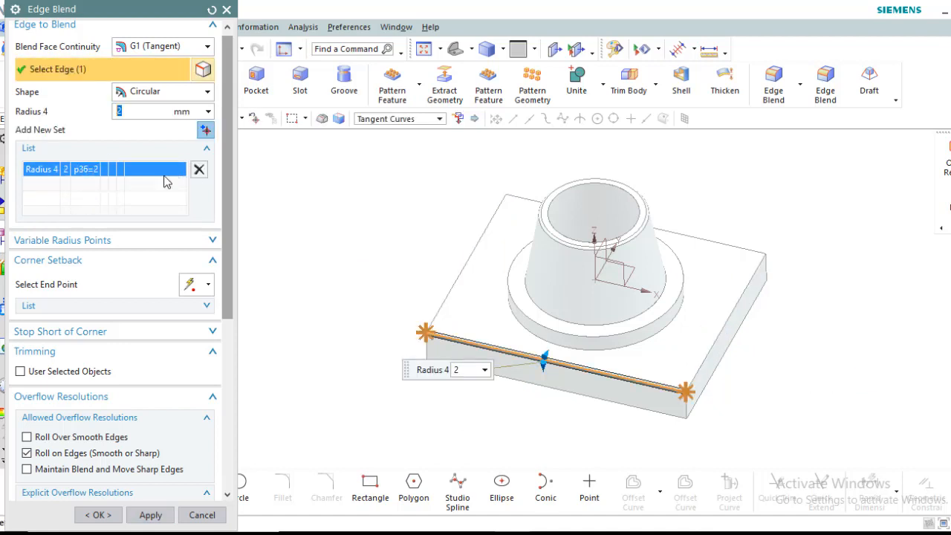
pyautogui.click(199, 170)
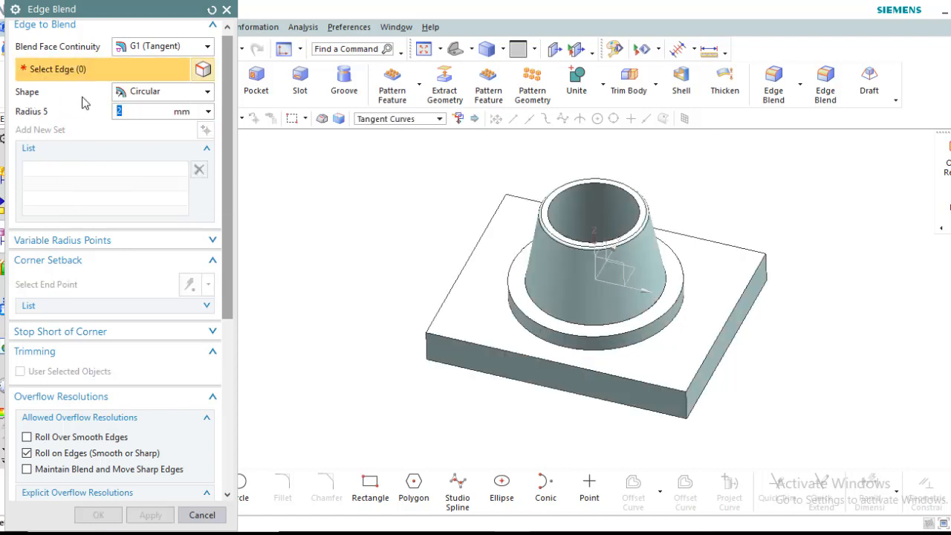
# Set the blend shape to Conic and select the base plate's right upper edge
pyautogui.click(151, 93)
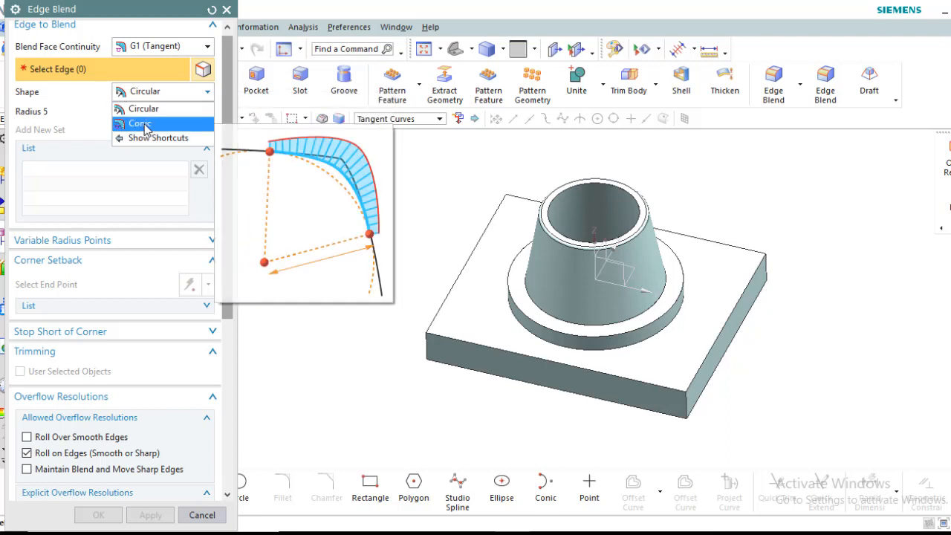
pyautogui.click(142, 123)
pyautogui.click(707, 355)
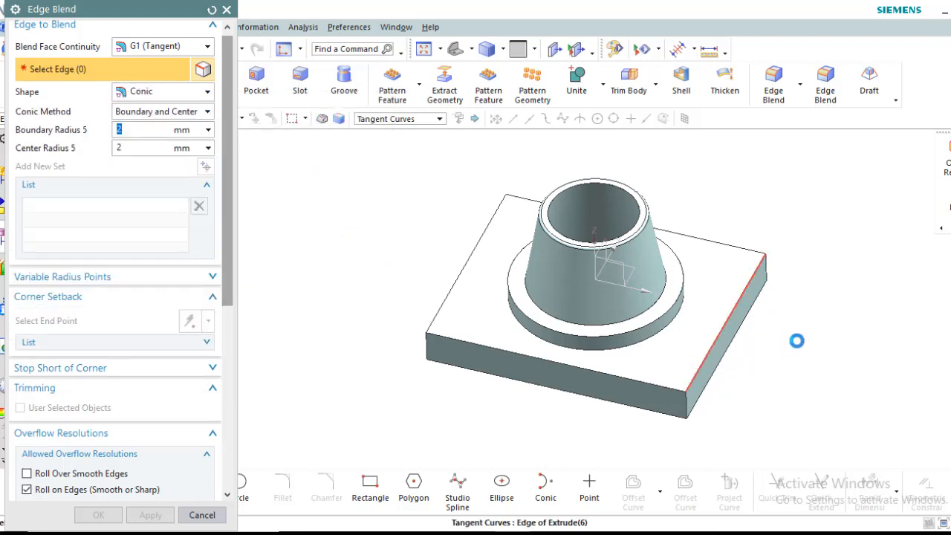
# Set the conic blend's boundary radius to 10 mm and examine its profile from the front
pyautogui.moveTo(769, 382); pyautogui.dragTo(774, 367, button='middle')
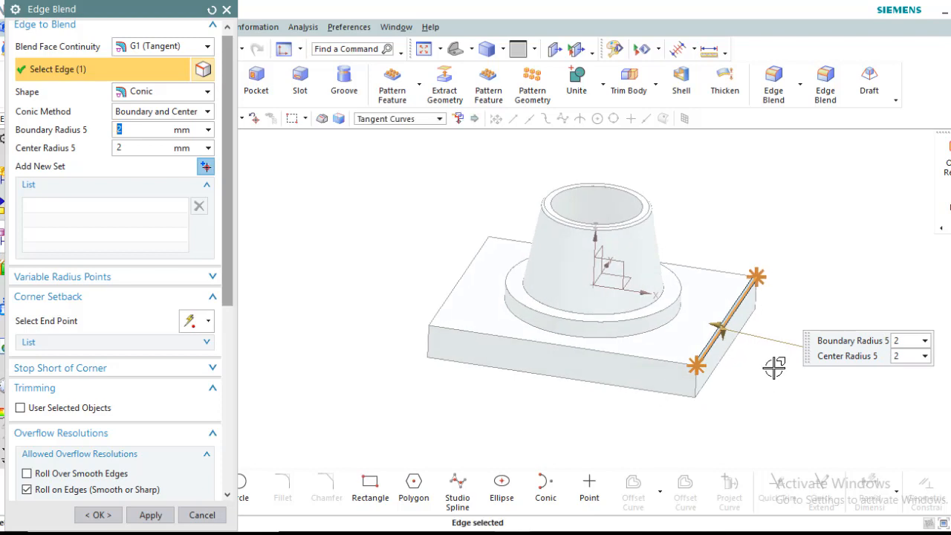
pyautogui.press('F8')
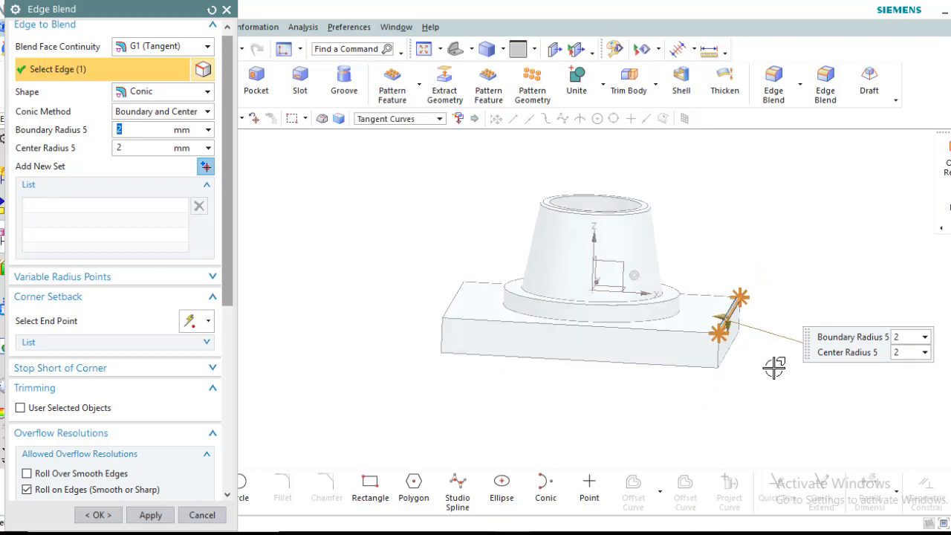
pyautogui.scroll(2, 772, 302)
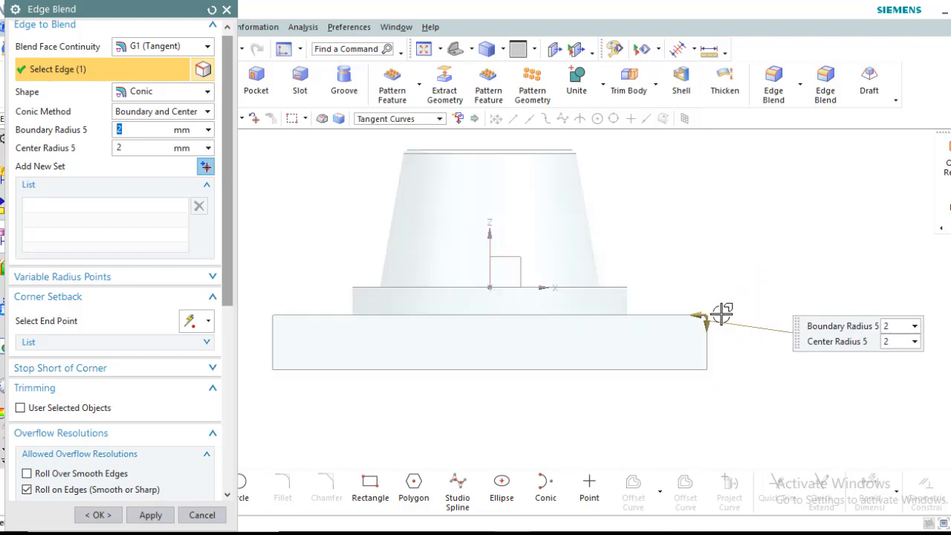
pyautogui.scroll(2, 704, 317)
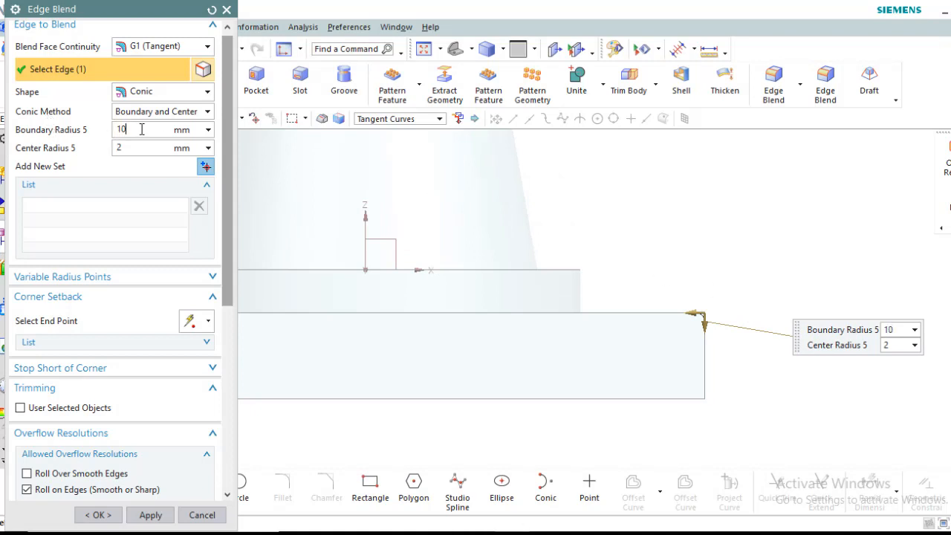
pyautogui.press('Return')
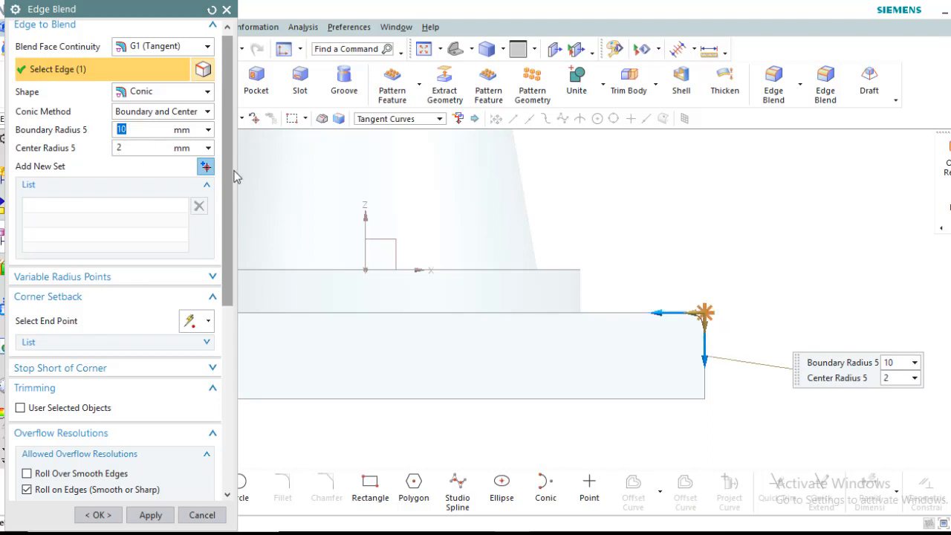
pyautogui.scroll(3, 702, 317)
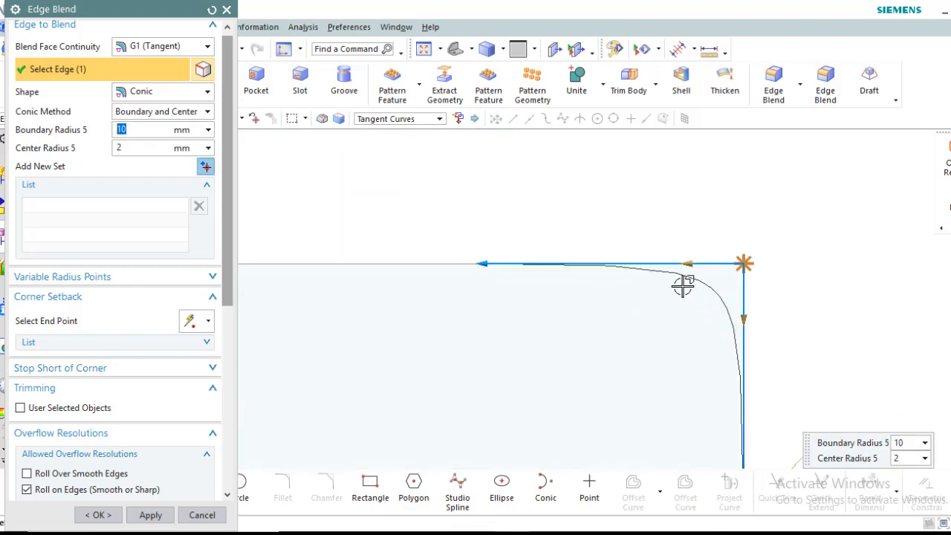
# Enlarge the conic blend's center radius with its handle, reset it to 2 mm, and view the blended edge in 3D
pyautogui.moveTo(690, 259); pyautogui.dragTo(629, 264)
pyautogui.click(138, 150)
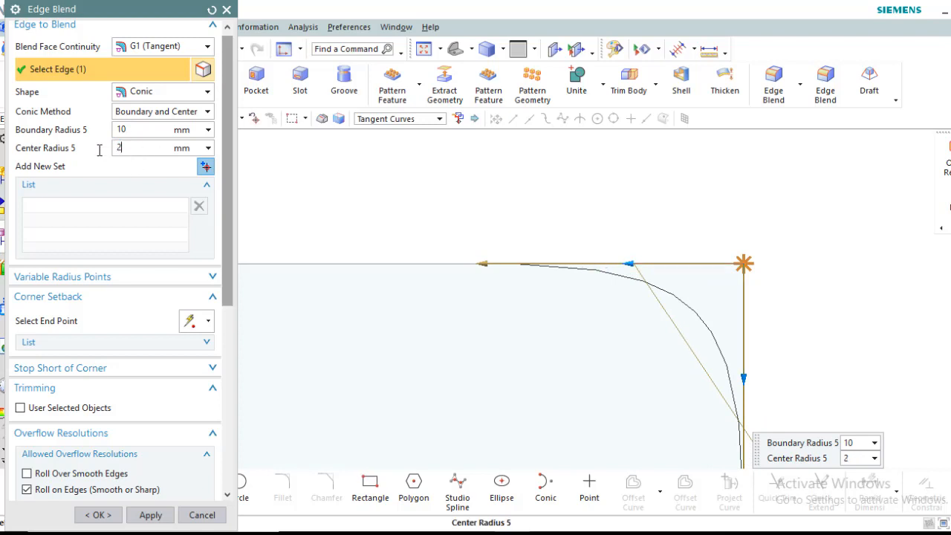
pyautogui.write('2')
pyautogui.press('Return')
pyautogui.scroll(-1, 639, 195)
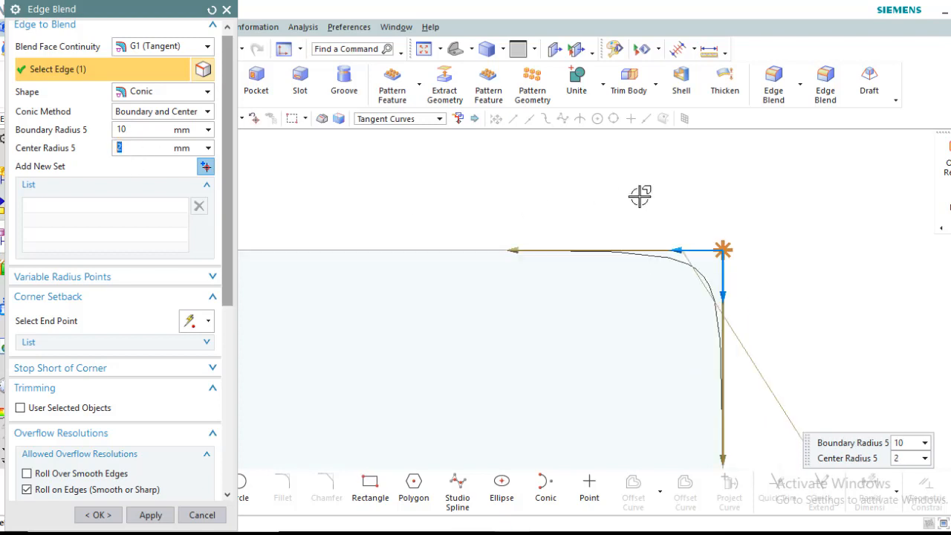
pyautogui.scroll(-2, 753, 209)
pyautogui.scroll(-2, 651, 206)
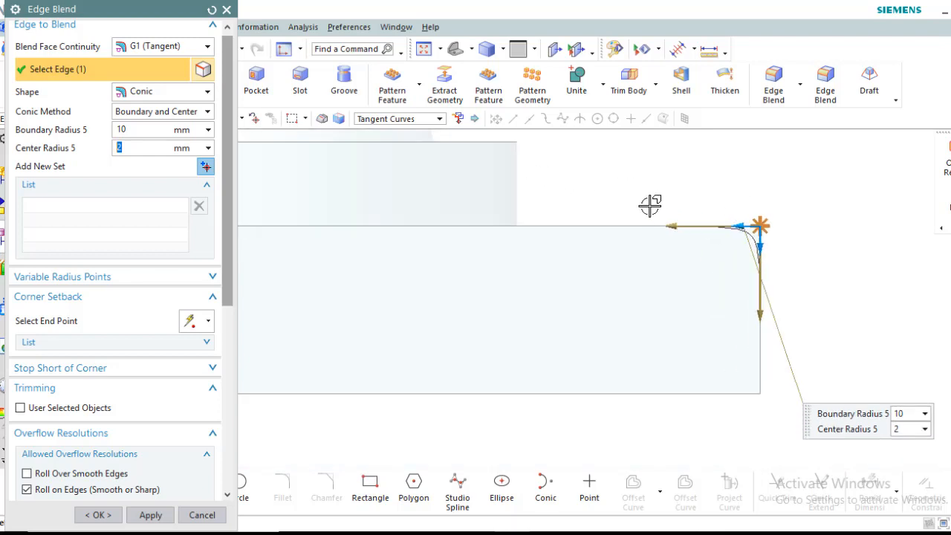
pyautogui.scroll(-2, 632, 304)
pyautogui.press('Home')
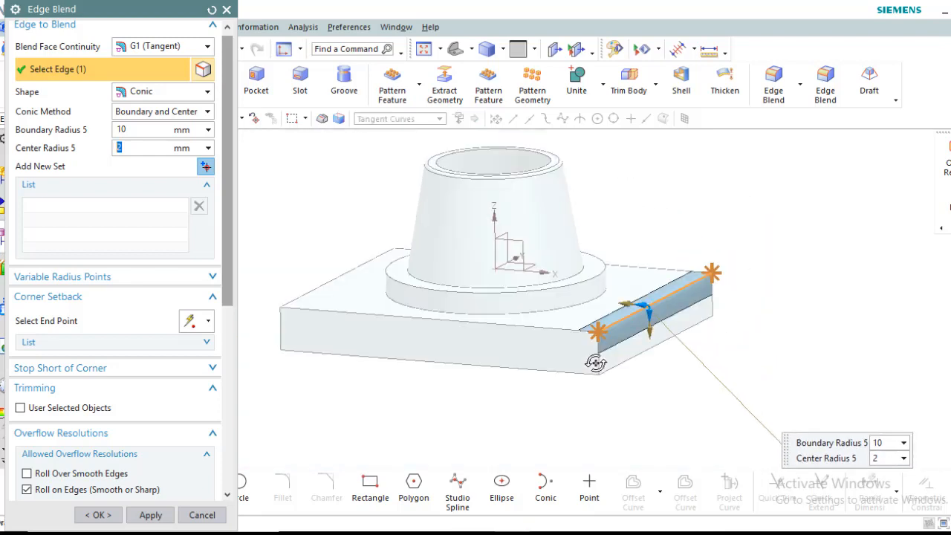
# Change the right edge's blend shape to Circular with an 8 mm radius
pyautogui.click(169, 92)
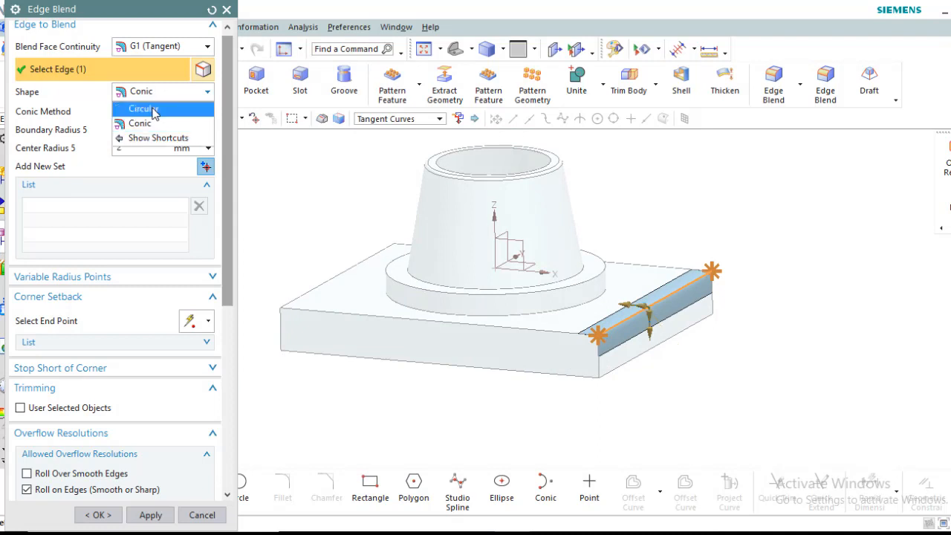
pyautogui.click(125, 134)
pyautogui.scroll(-1, 849, 395)
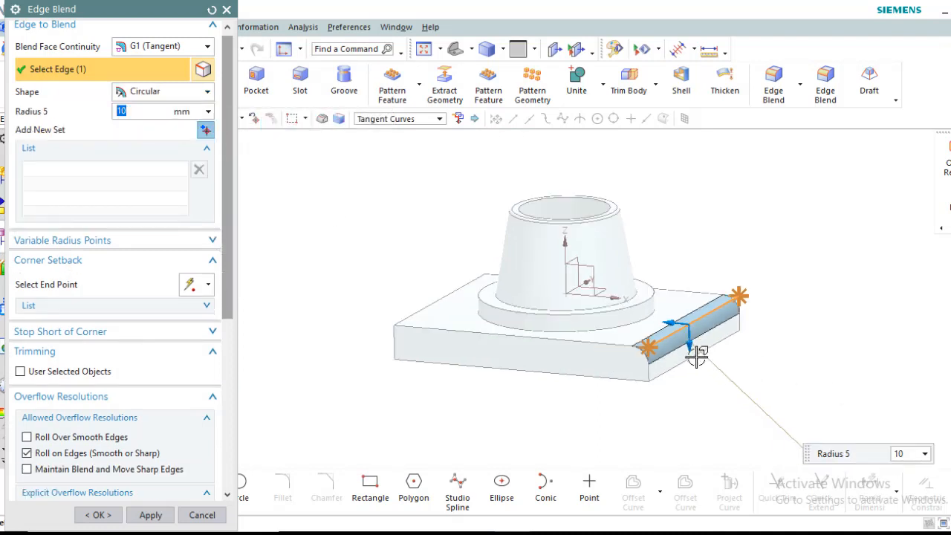
pyautogui.write('8')
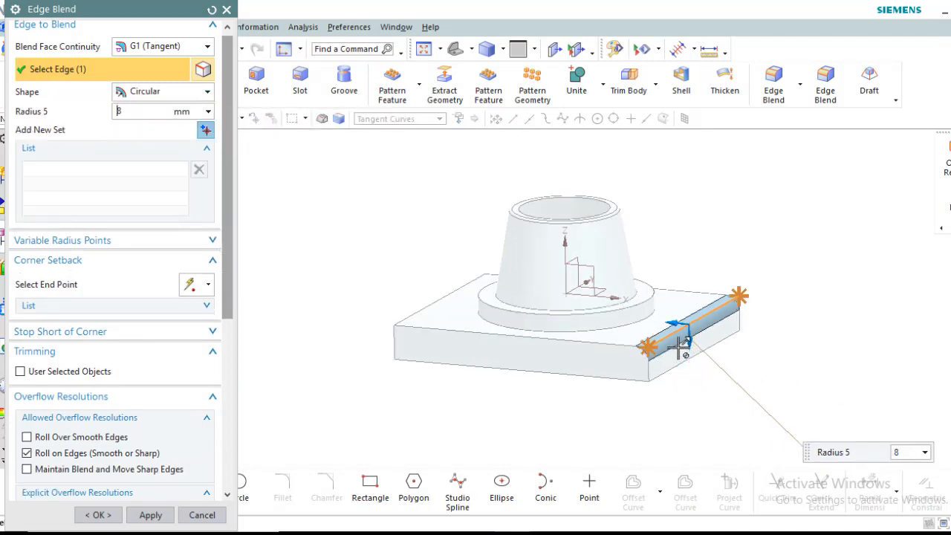
pyautogui.press('Return')
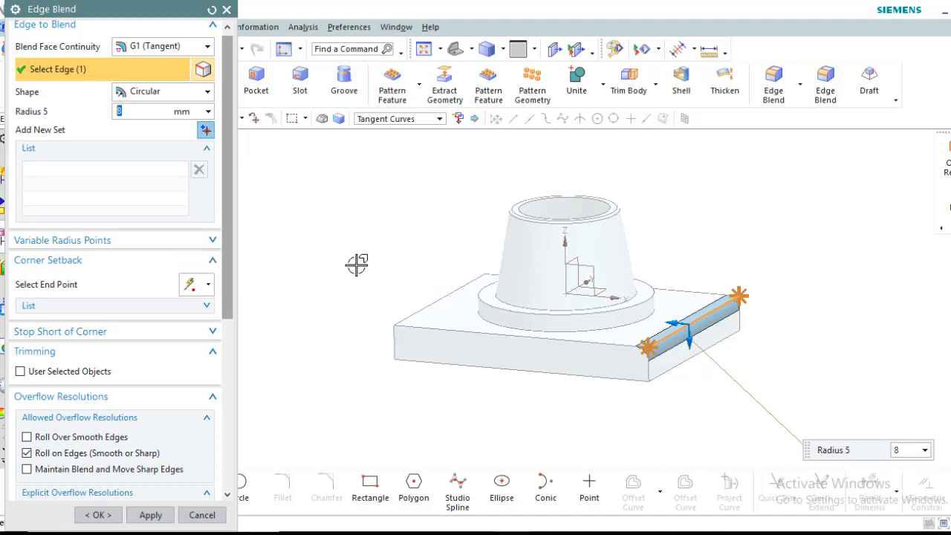
# Add a variable radius point at the front endpoint of the plate's blended right edge
pyautogui.click(127, 244)
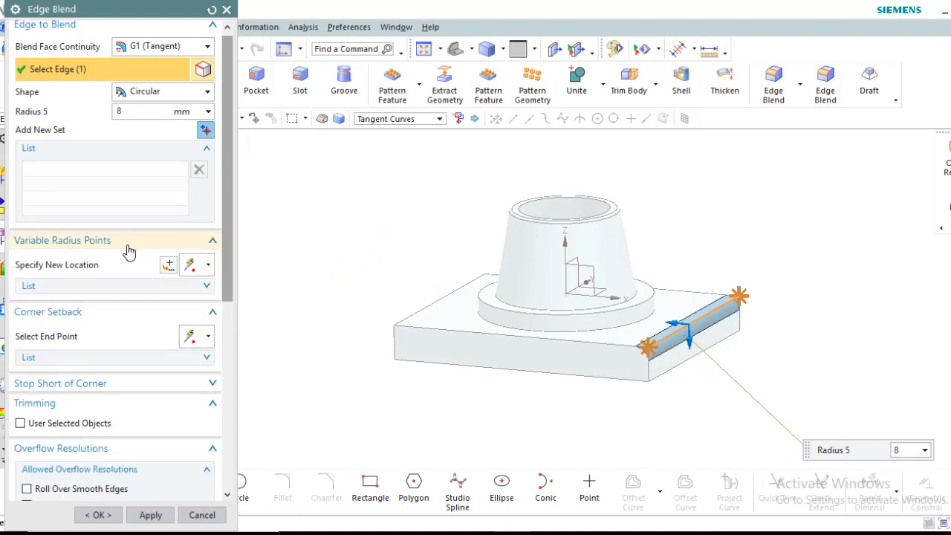
pyautogui.moveTo(405, 378); pyautogui.dragTo(773, 370, button='middle')
pyautogui.scroll(1, 773, 370)
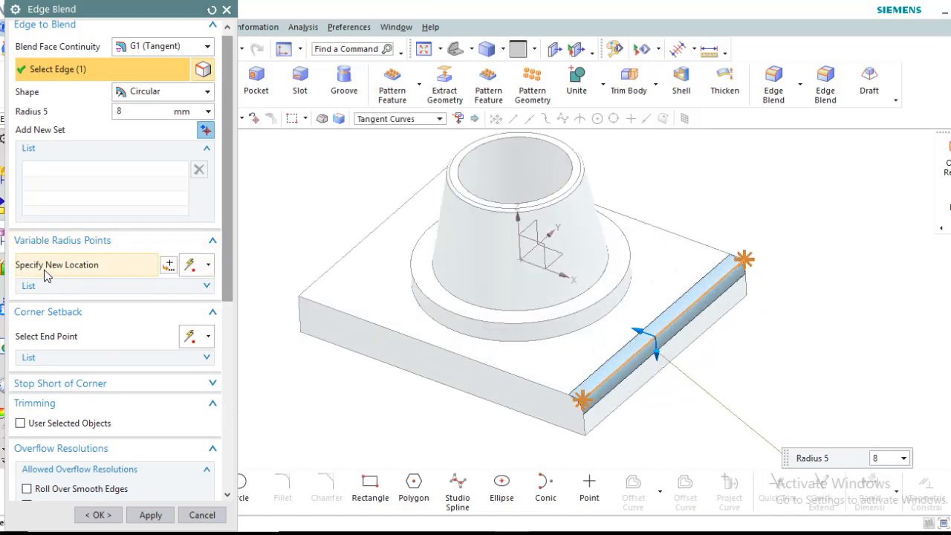
pyautogui.click(87, 266)
pyautogui.click(652, 340)
pyautogui.scroll(3, 594, 401)
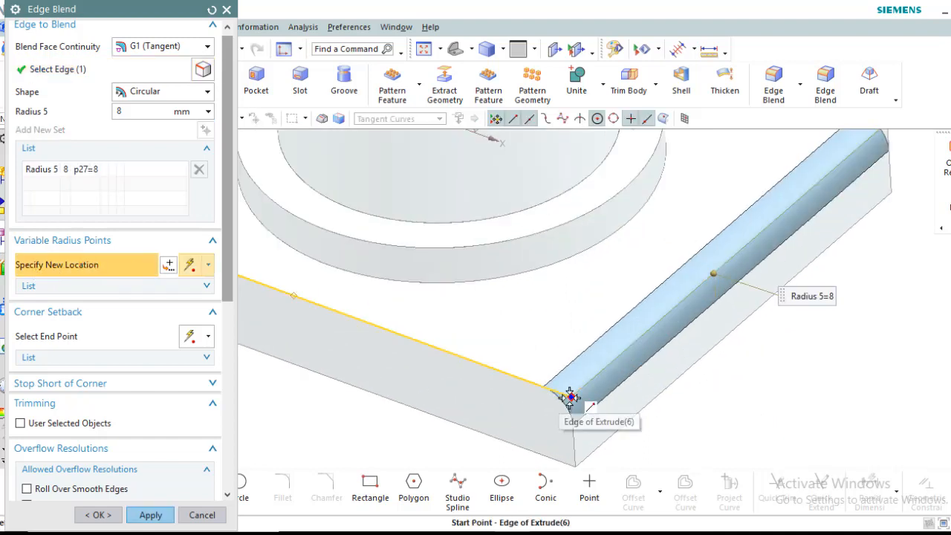
pyautogui.click(570, 394)
pyautogui.scroll(-1, 652, 413)
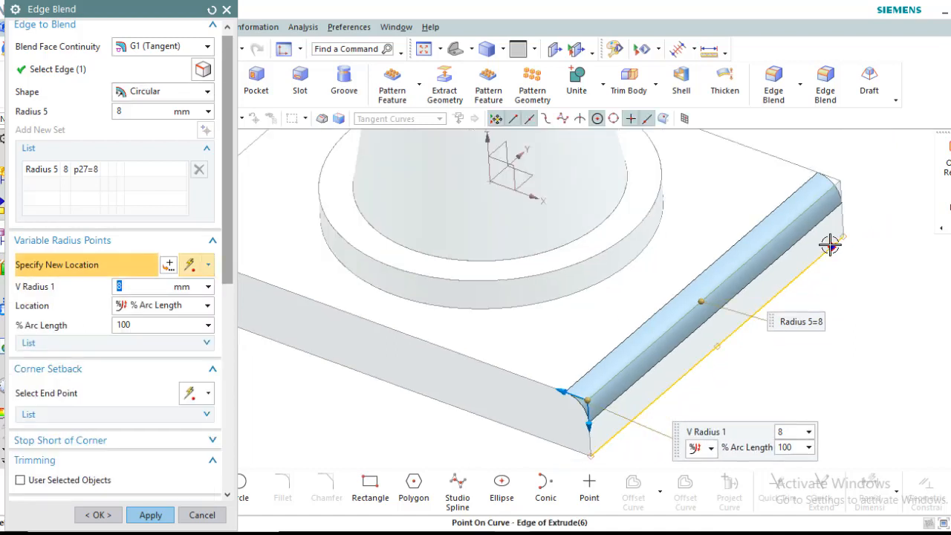
# Add variable radius points at the edge's back endpoint and at about 77% and 27% arc length
pyautogui.click(841, 179)
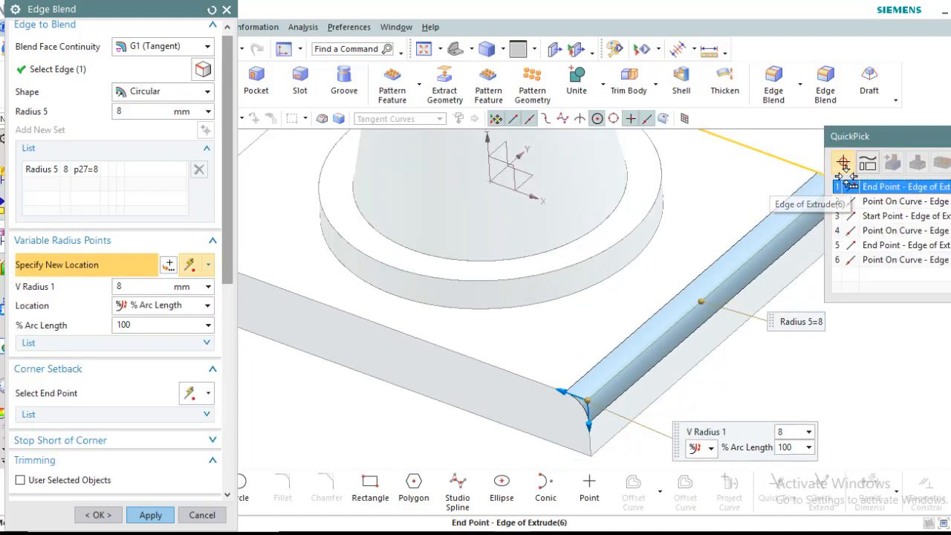
pyautogui.click(906, 186)
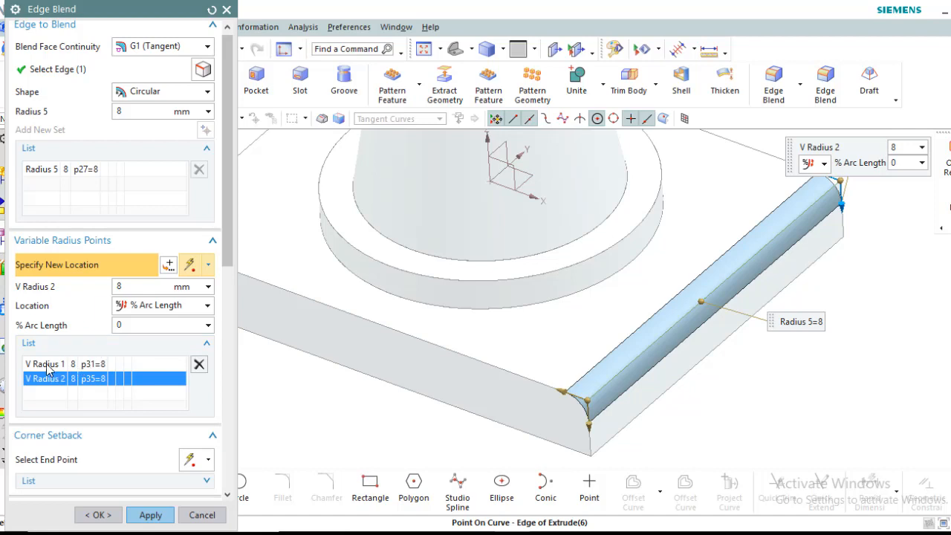
pyautogui.click(644, 349)
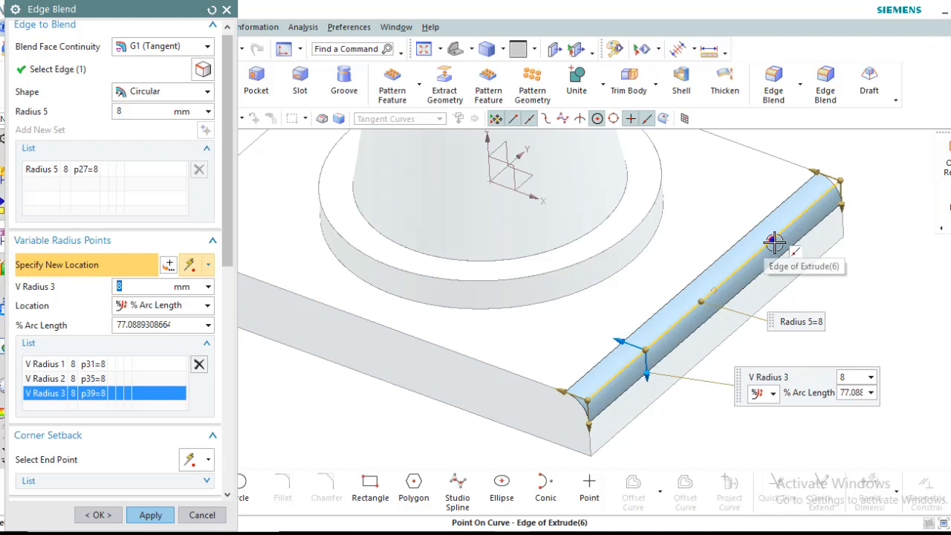
pyautogui.click(773, 243)
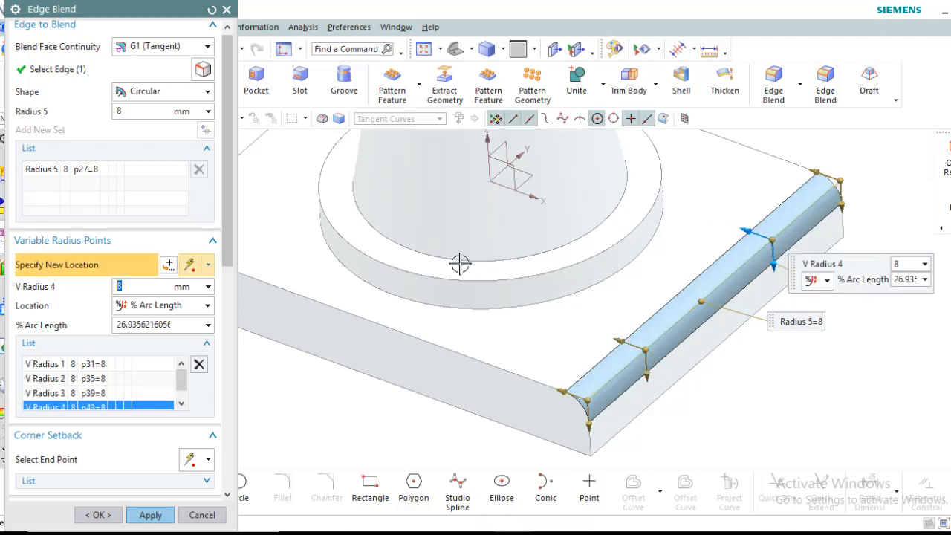
# Set V Radius 1 to 5 mm, V Radius 2 to 12 mm and V Radius 3 to 5 mm
pyautogui.click(52, 365)
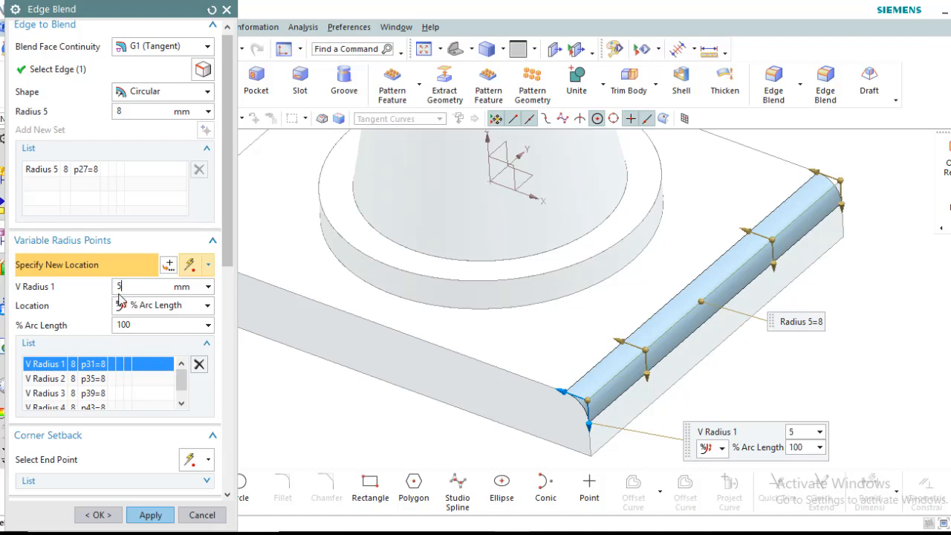
pyautogui.press('Return')
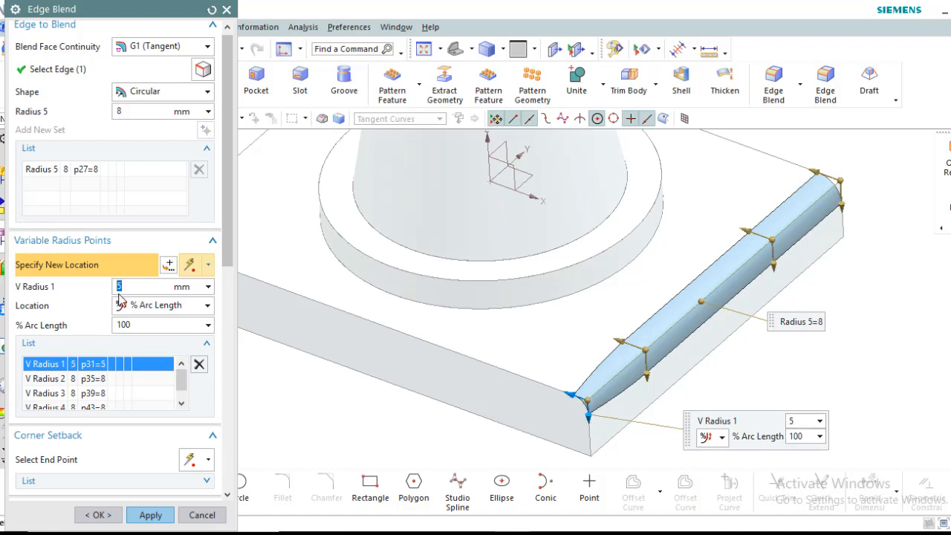
pyautogui.click(62, 380)
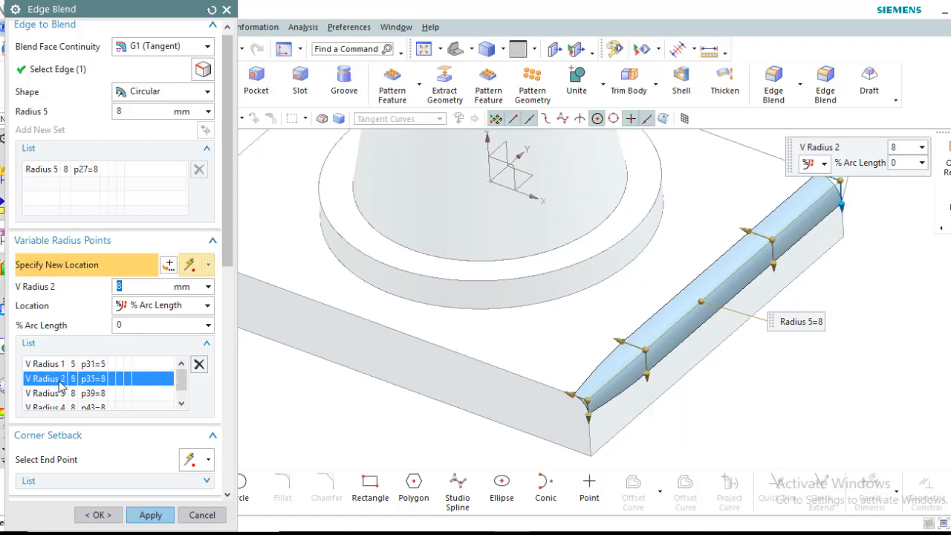
pyautogui.press('Return')
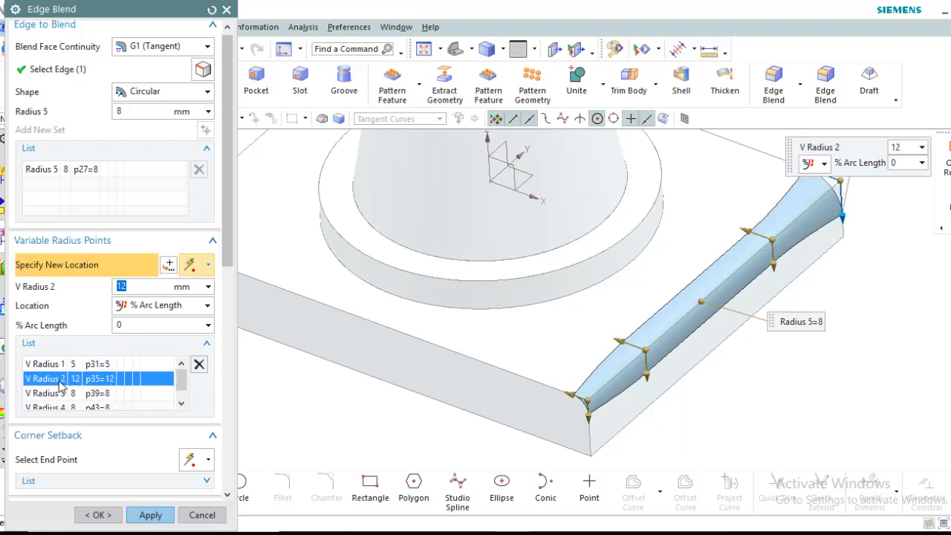
pyautogui.click(62, 394)
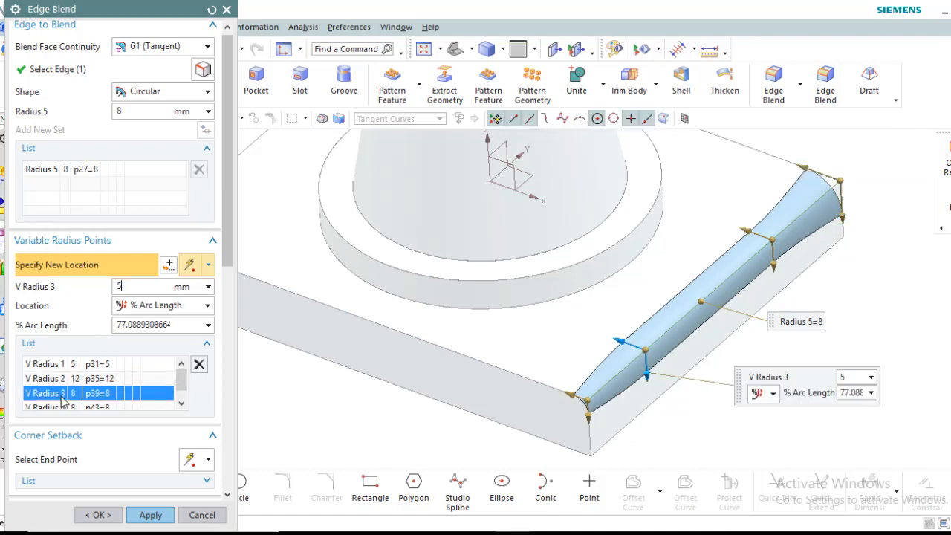
pyautogui.press('Return')
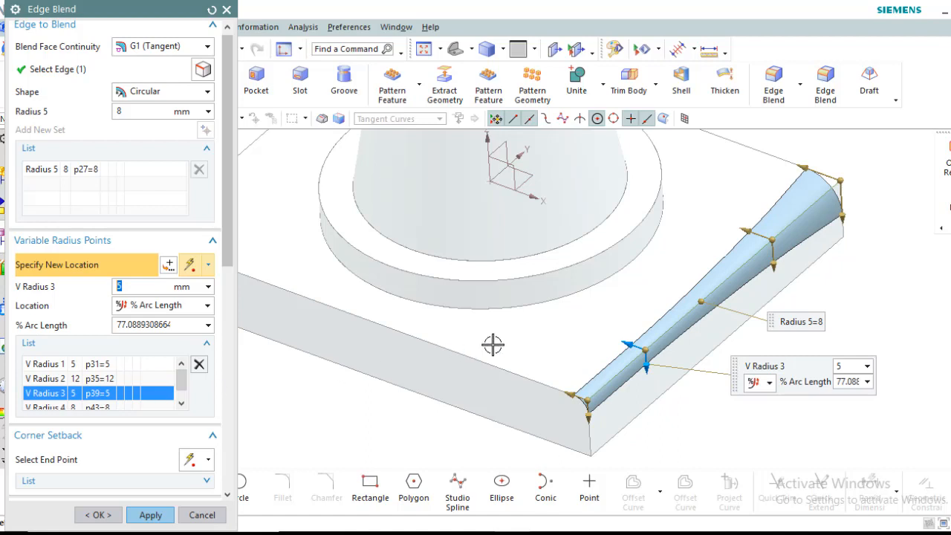
pyautogui.scroll(-1, 565, 334)
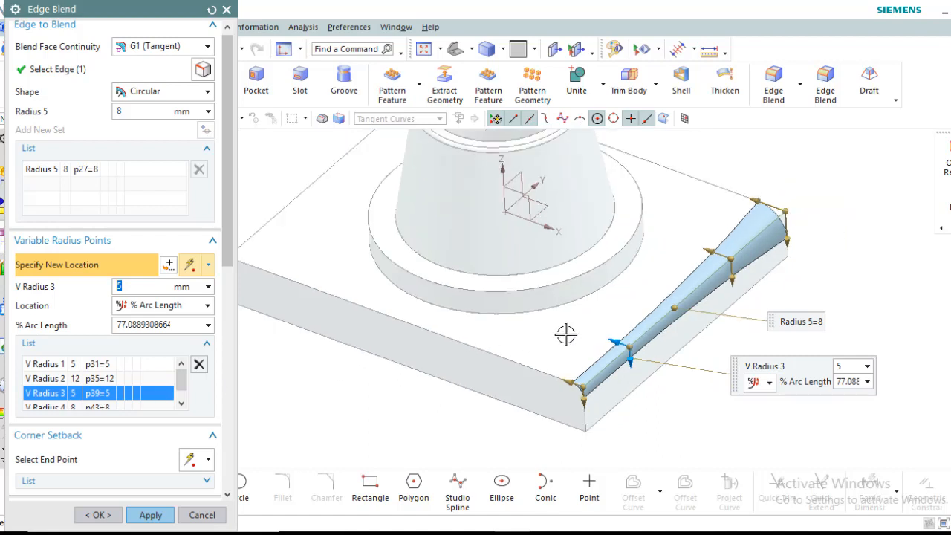
# Remove the variable radius points V Radius 4 and V Radius 2 from the right edge's blend
pyautogui.moveTo(183, 382); pyautogui.dragTo(182, 391)
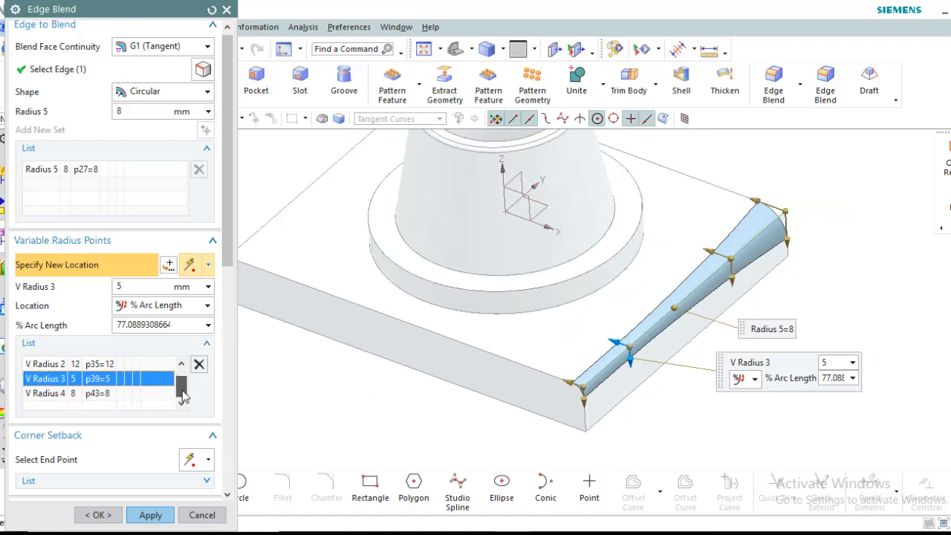
pyautogui.click(63, 396)
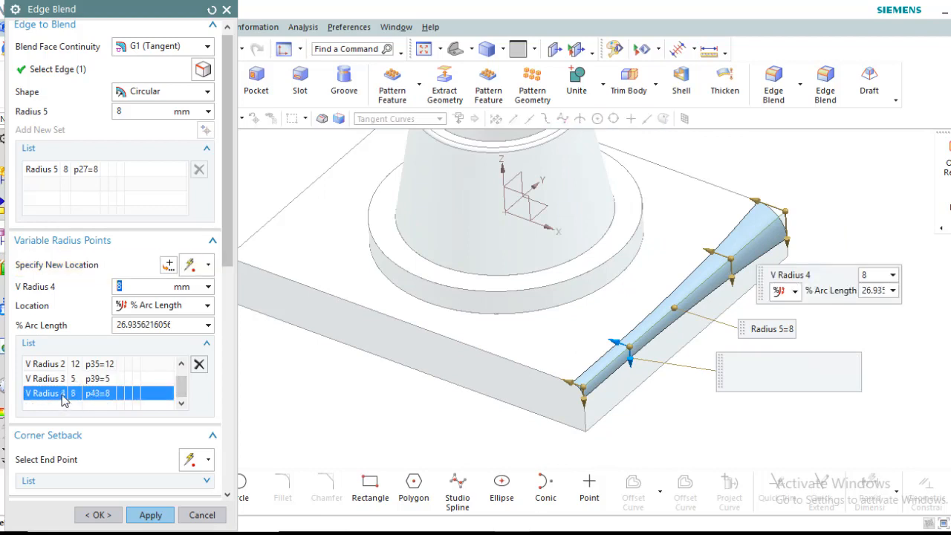
pyautogui.click(198, 364)
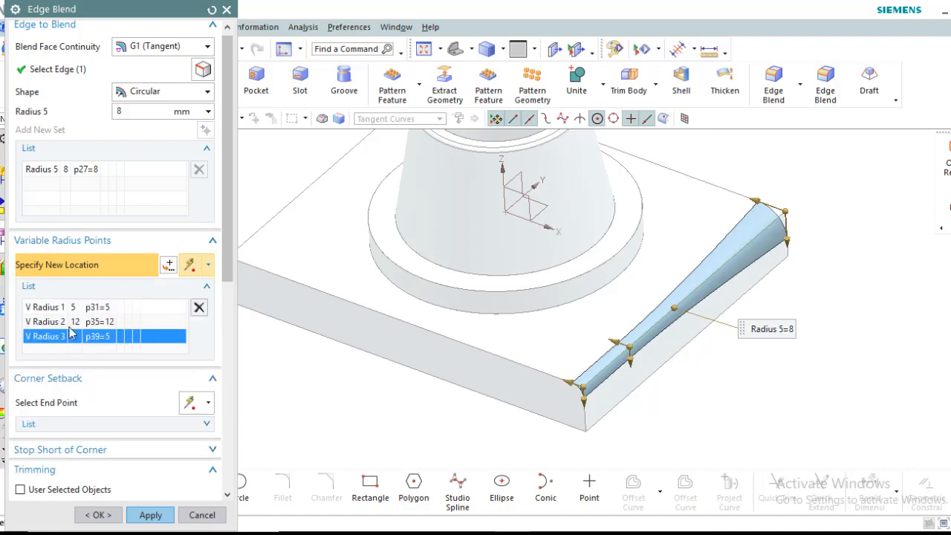
pyautogui.click(71, 324)
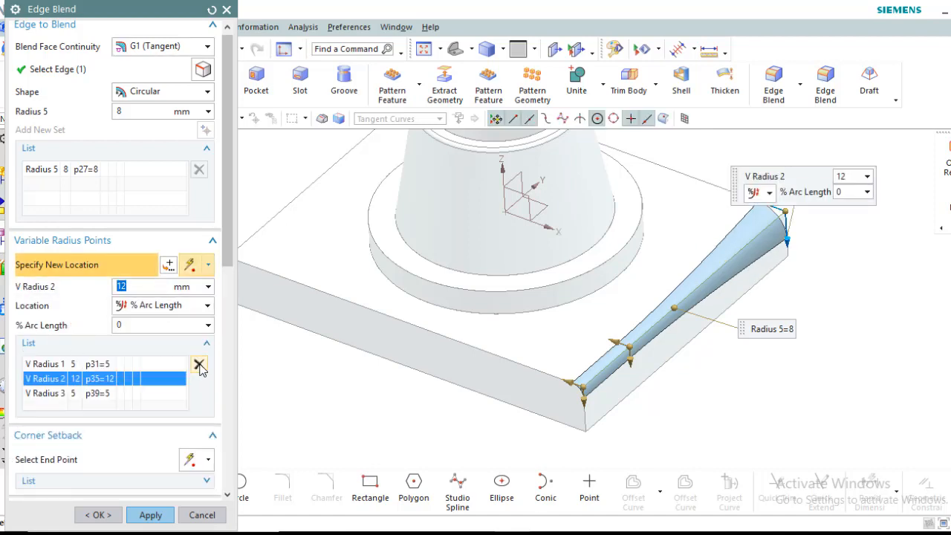
pyautogui.click(199, 364)
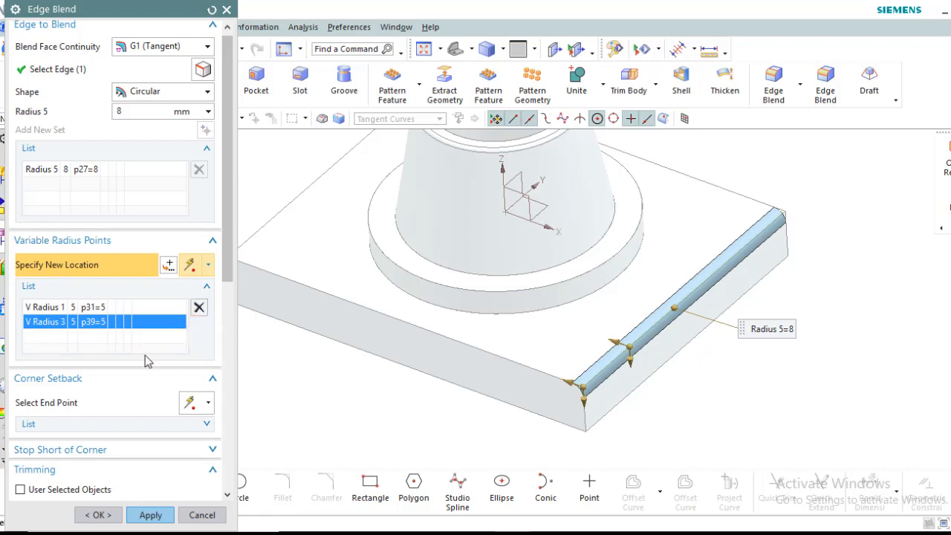
# Set V Radius 1, at the right edge's front endpoint, to 10 mm
pyautogui.click(66, 309)
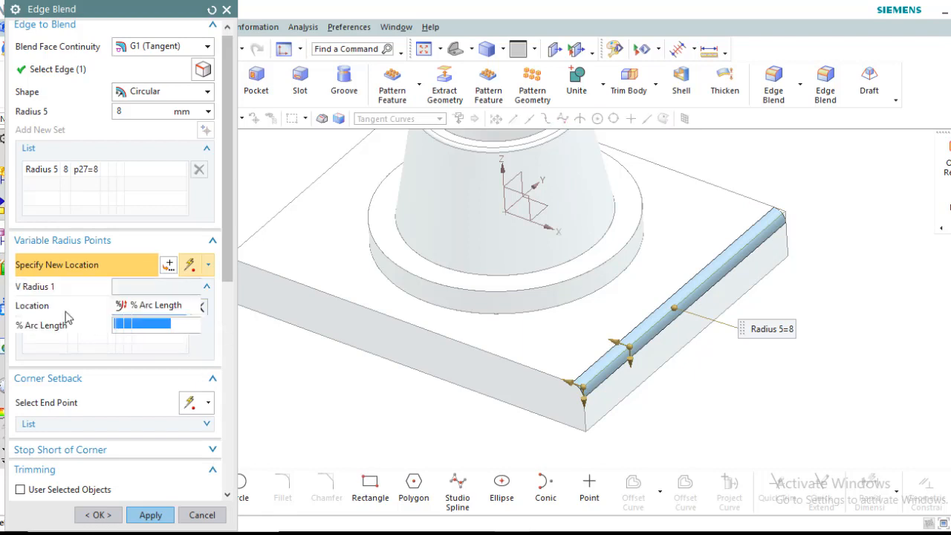
pyautogui.write('1')
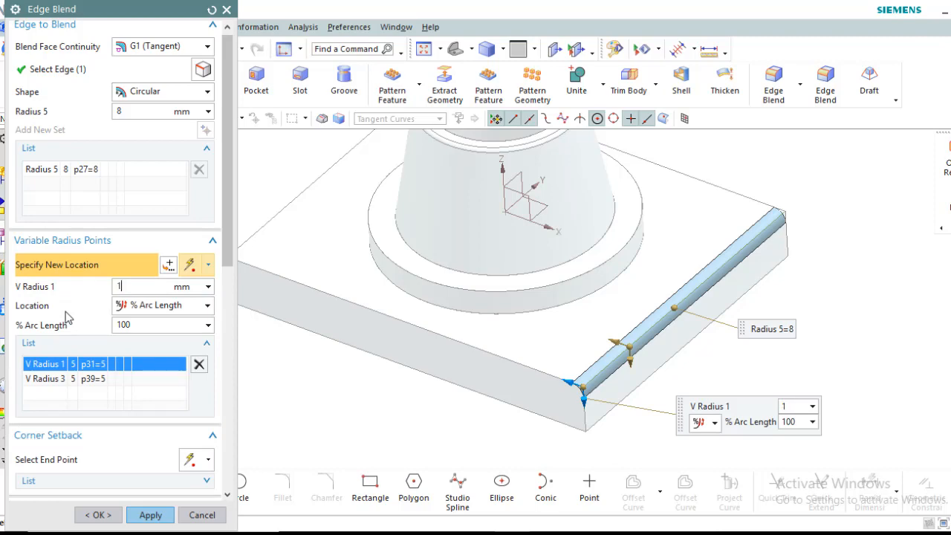
pyautogui.write('0')
pyautogui.press('Return')
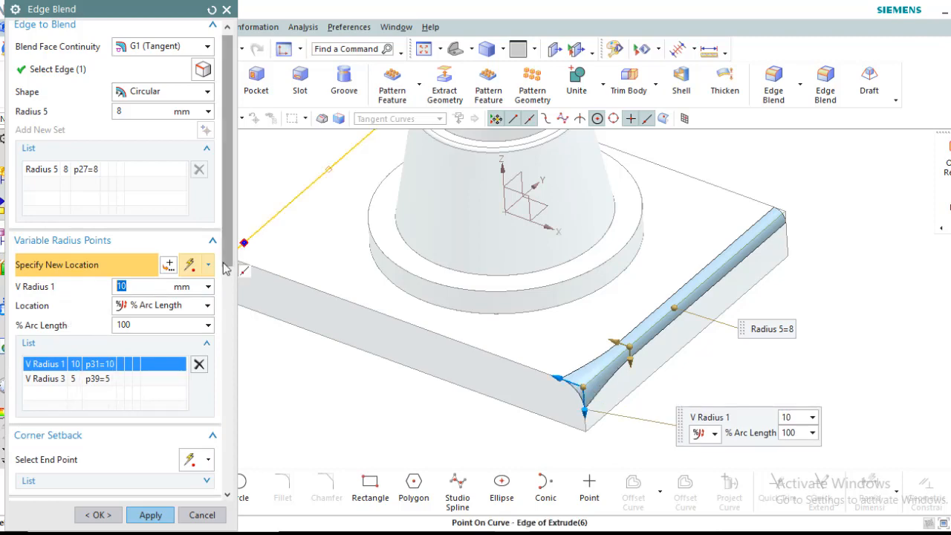
# Show the finished result of the variable radius blend, then return to the editable preview
pyautogui.moveTo(225, 269); pyautogui.dragTo(208, 493)
pyautogui.click(201, 482)
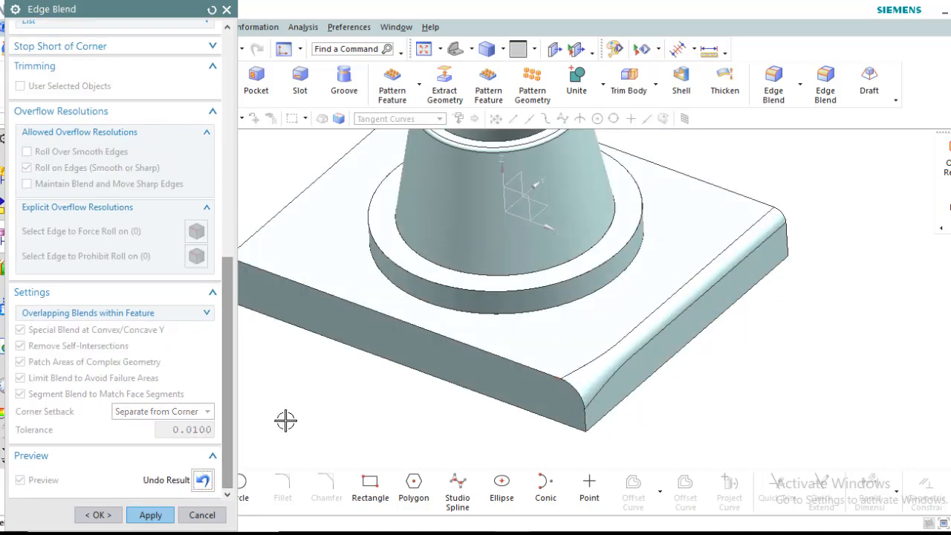
pyautogui.click(203, 481)
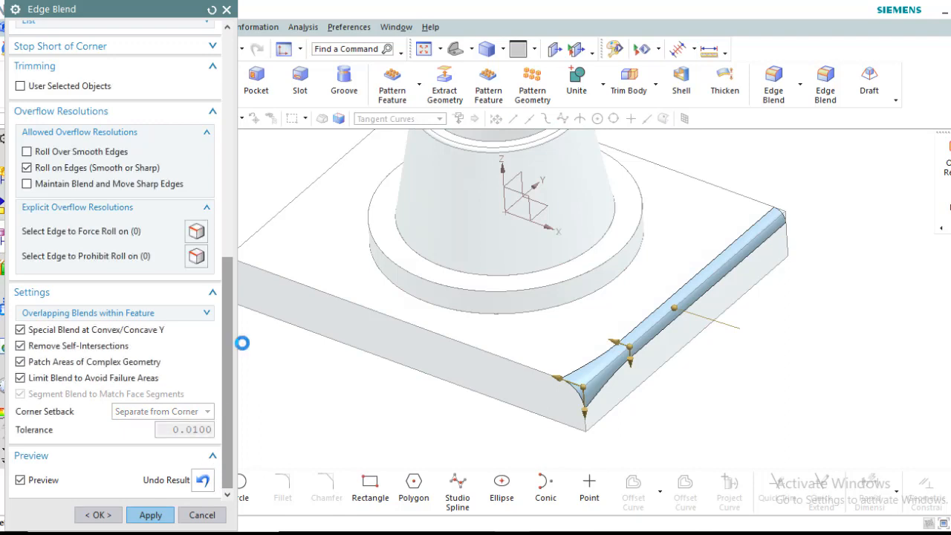
# Remove the remaining variable radius points V Radius 1 and V Radius 3 and collapse the Variable Radius Points settings
pyautogui.moveTo(227, 351); pyautogui.dragTo(225, 189)
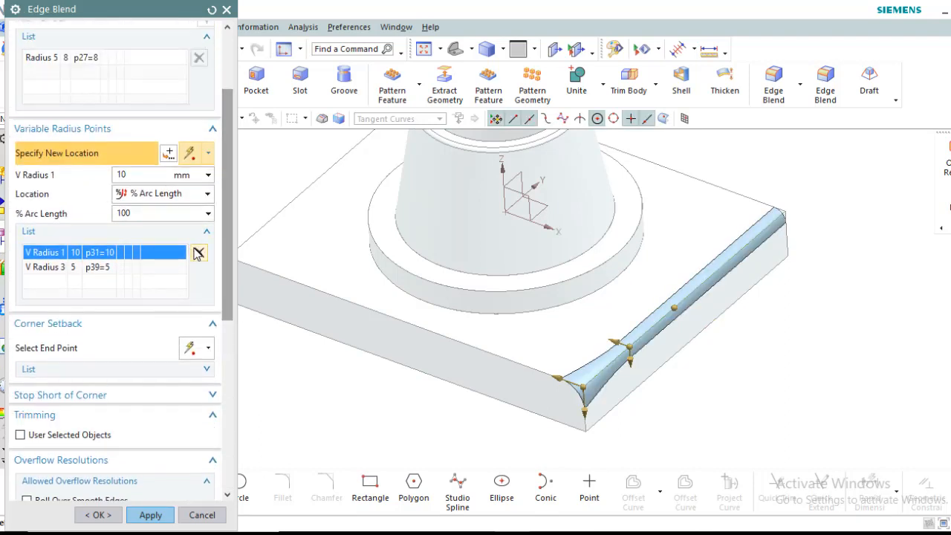
pyautogui.click(198, 253)
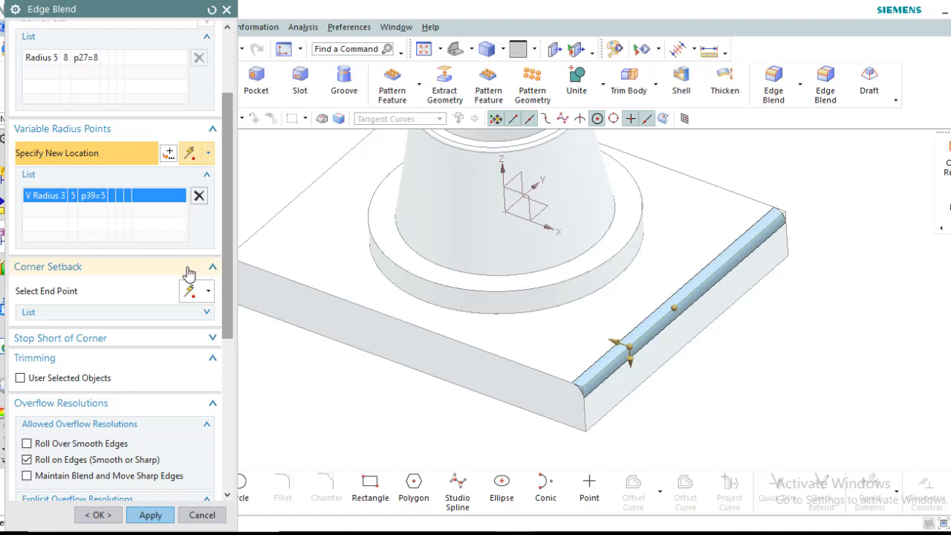
pyautogui.click(199, 197)
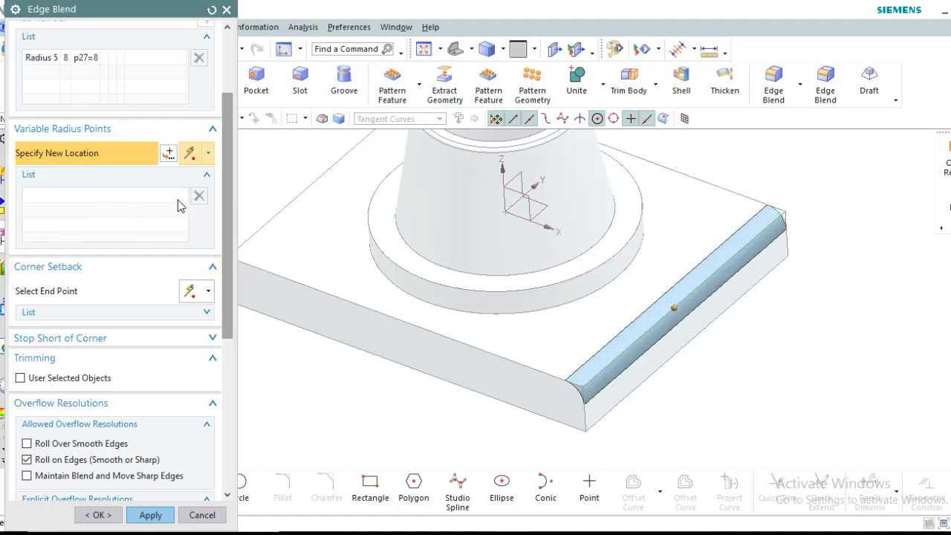
pyautogui.moveTo(227, 244); pyautogui.dragTo(227, 220)
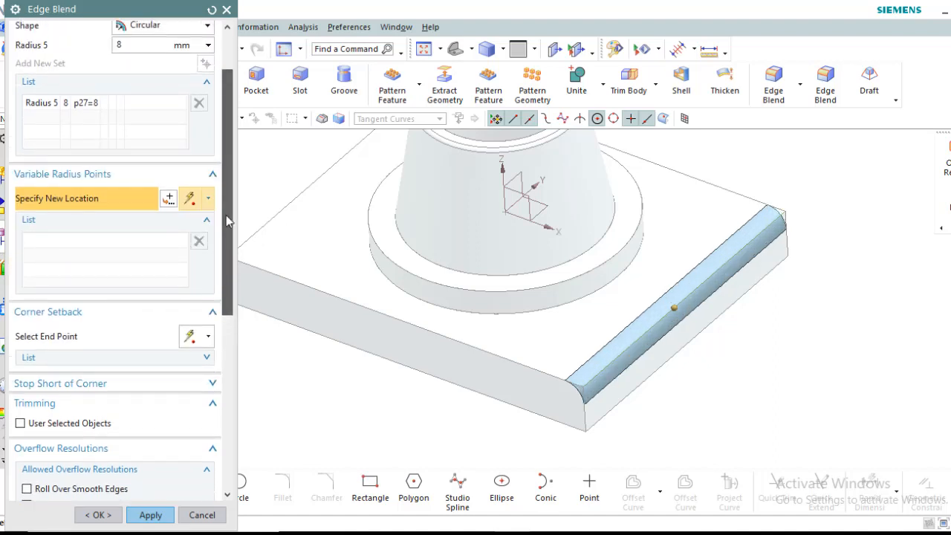
pyautogui.click(212, 177)
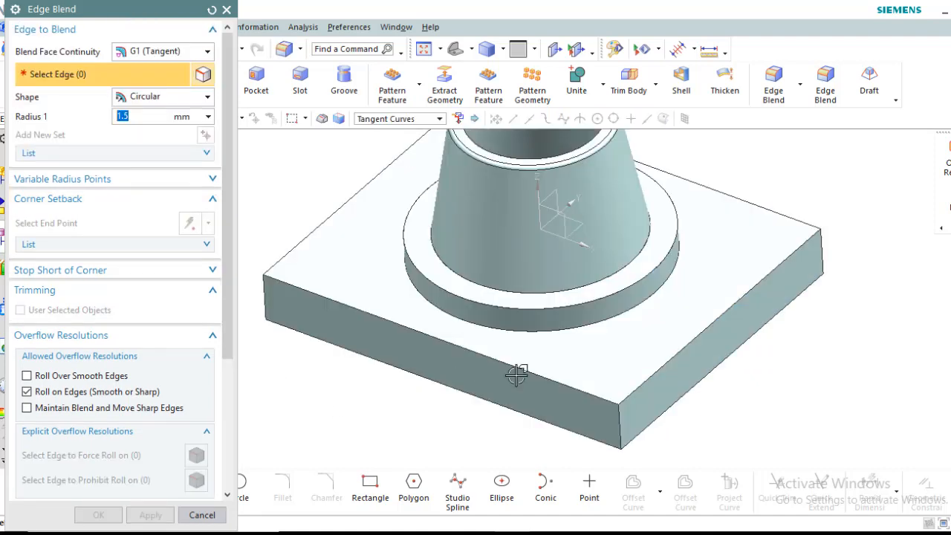
# Select the two upper edges and the vertical edge meeting at the plate's front corner and blend them with a 4 mm radius
pyautogui.click(661, 361)
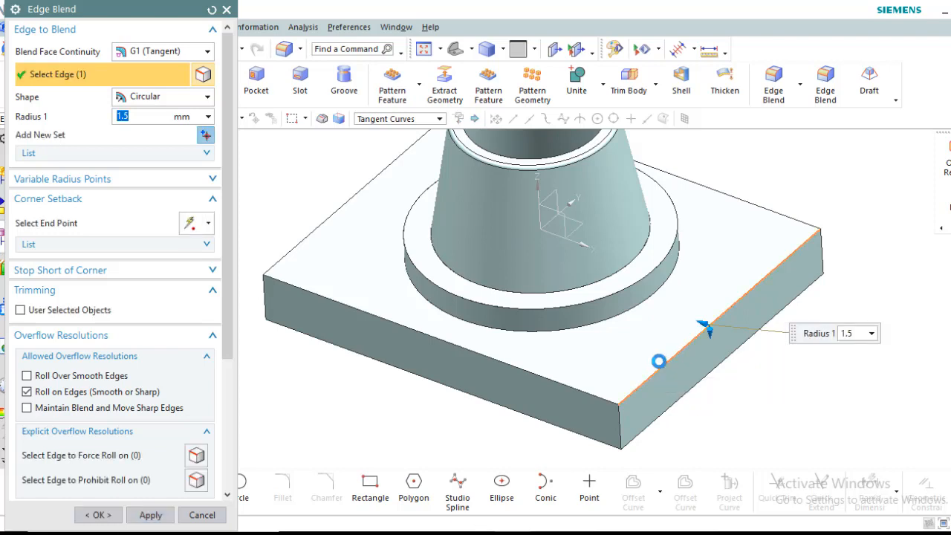
pyautogui.click(562, 384)
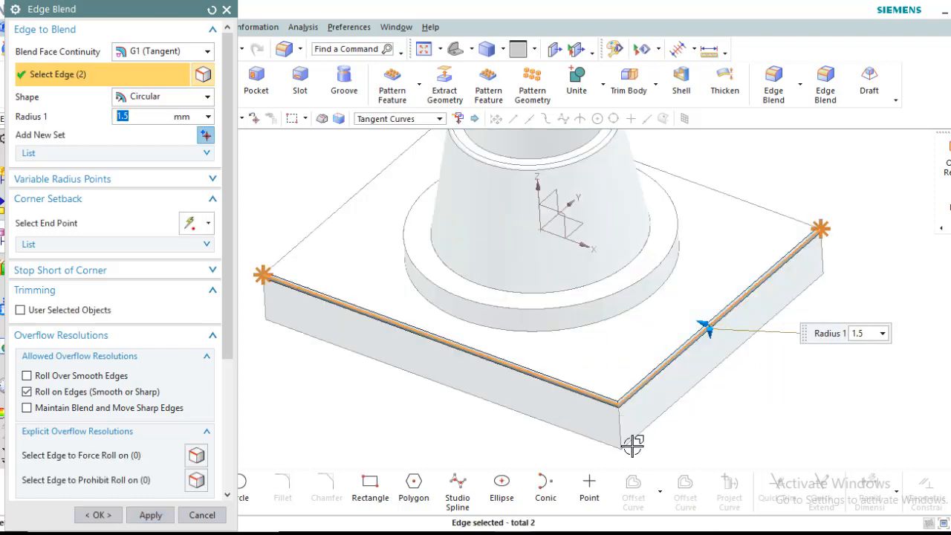
pyautogui.scroll(2, 631, 441)
pyautogui.click(617, 429)
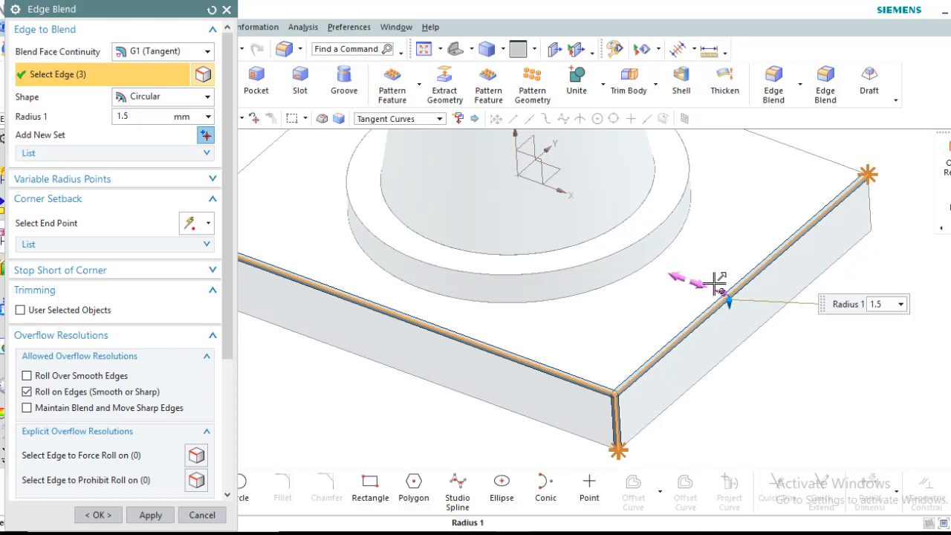
pyautogui.moveTo(716, 285); pyautogui.dragTo(709, 277)
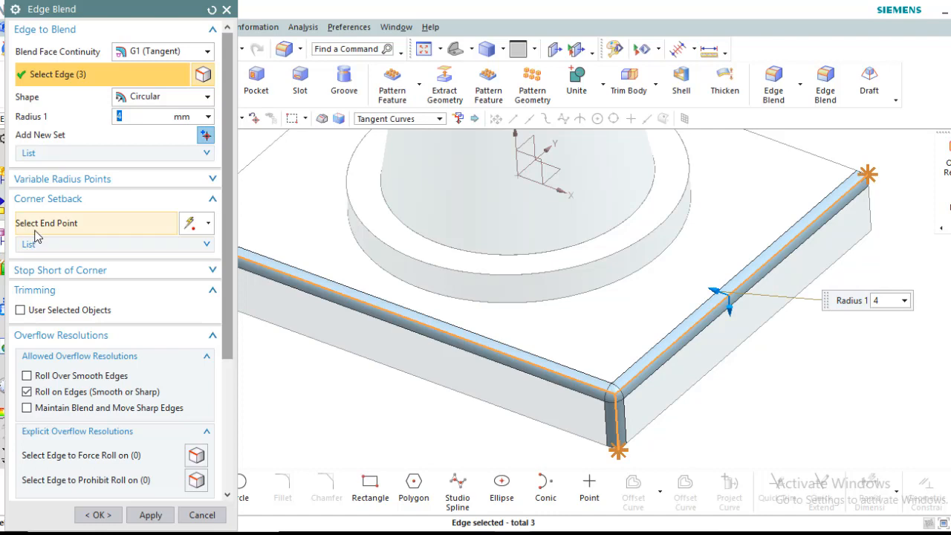
# Add a corner setback at the vertex where the three blended edges meet, moving its value box clear of the corner
pyautogui.click(58, 224)
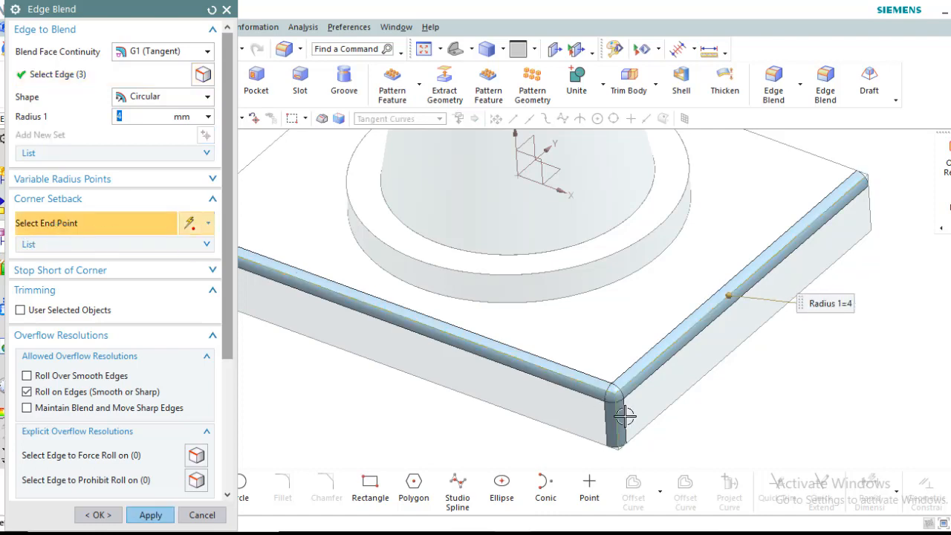
pyautogui.scroll(4, 617, 401)
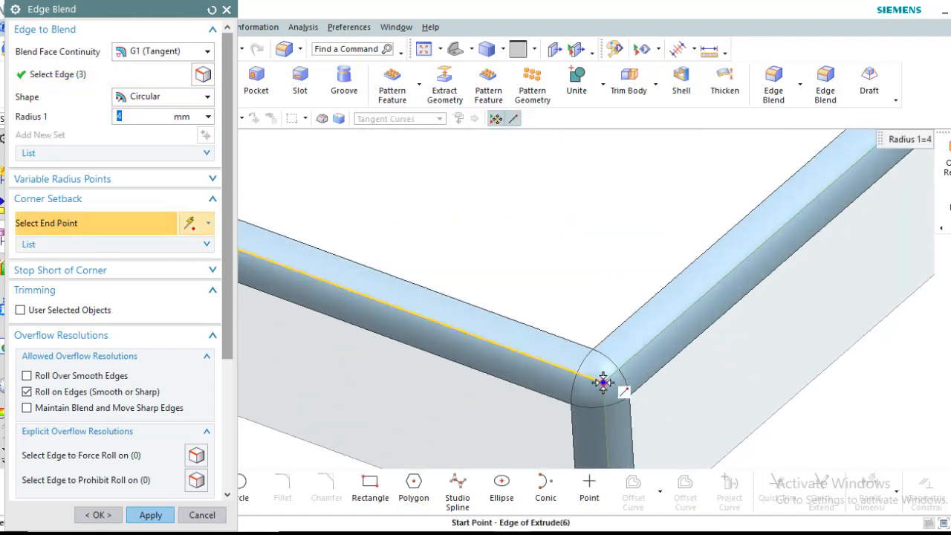
pyautogui.click(603, 382)
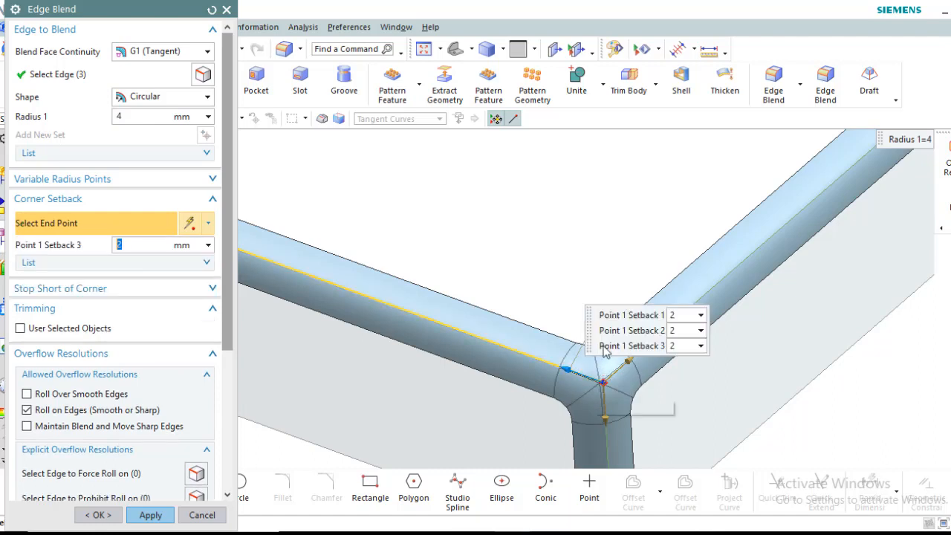
pyautogui.moveTo(592, 332); pyautogui.dragTo(569, 246)
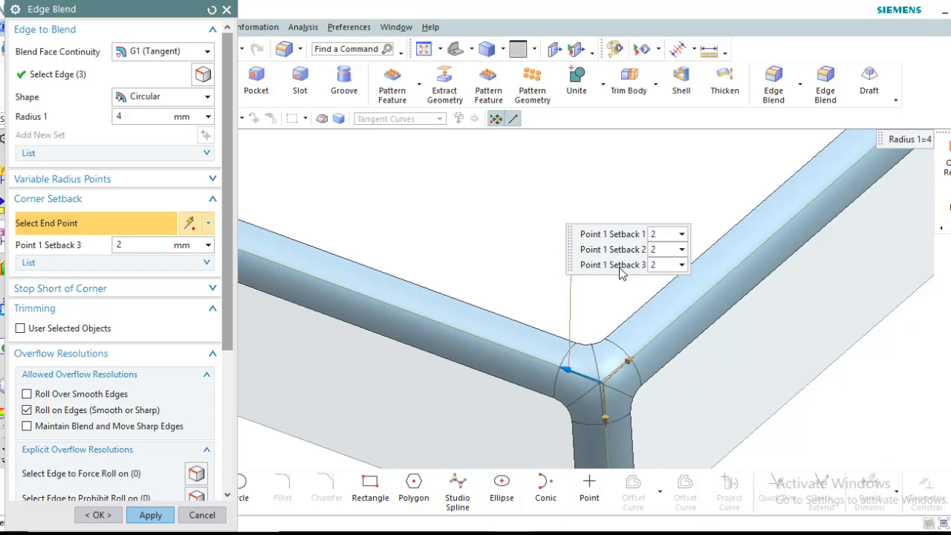
# Set Point 1 Setback 1 to 5 mm, Setback 2 to 8 mm and Setback 3 to 7 mm
pyautogui.click(208, 264)
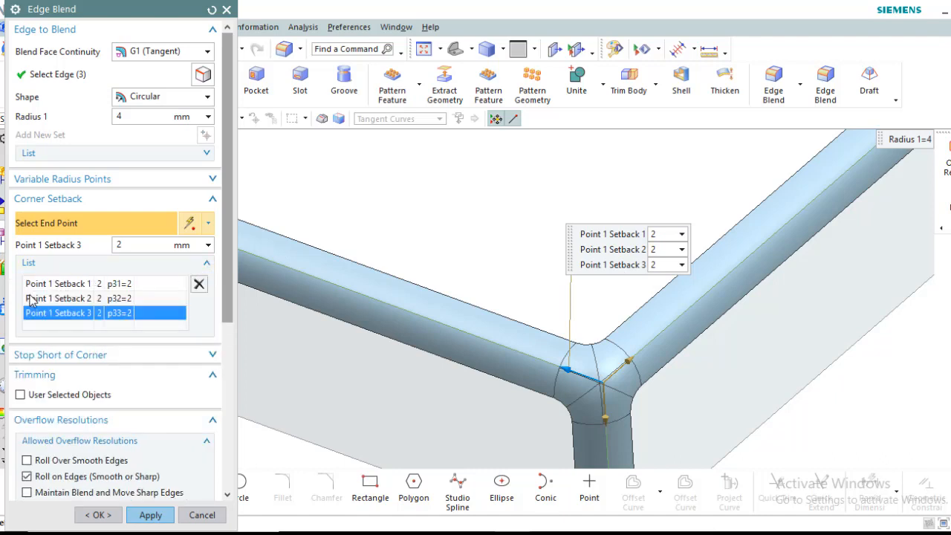
pyautogui.click(68, 286)
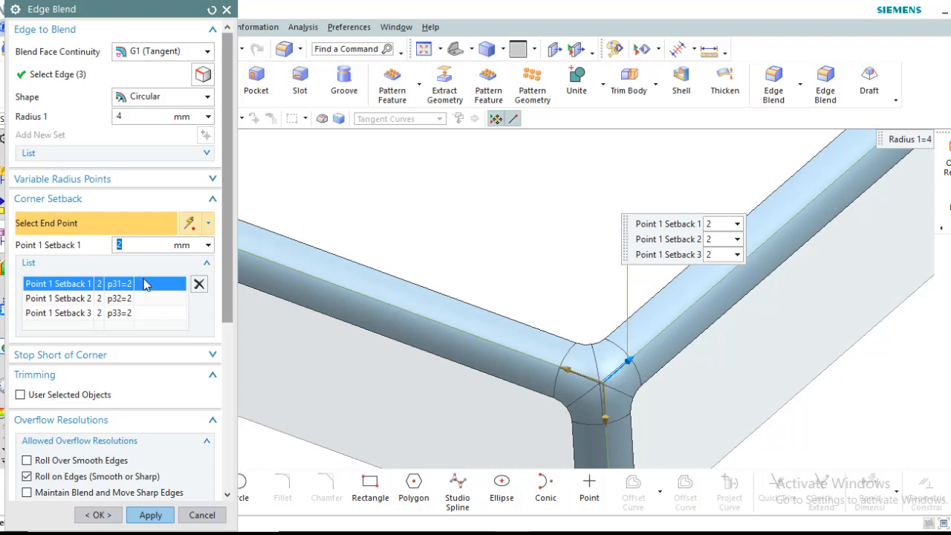
pyautogui.press('Return')
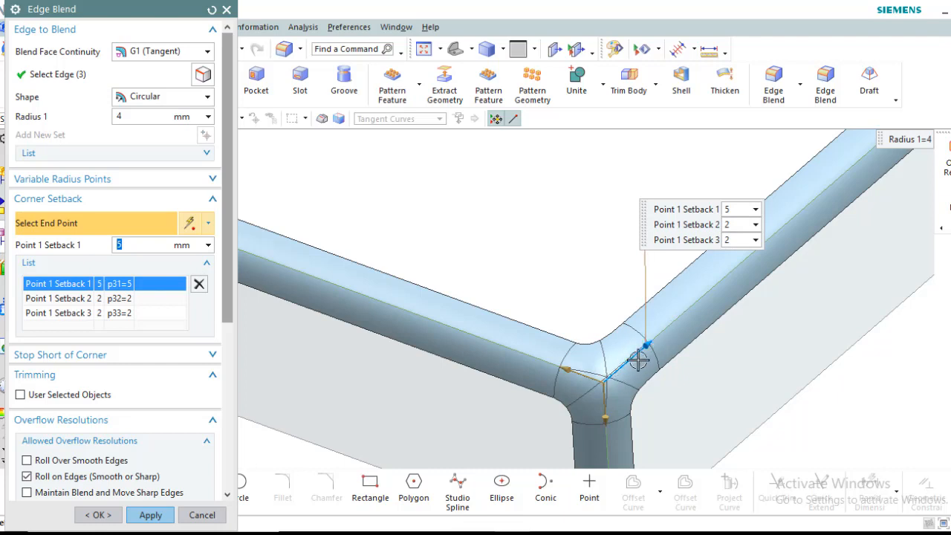
pyautogui.click(53, 298)
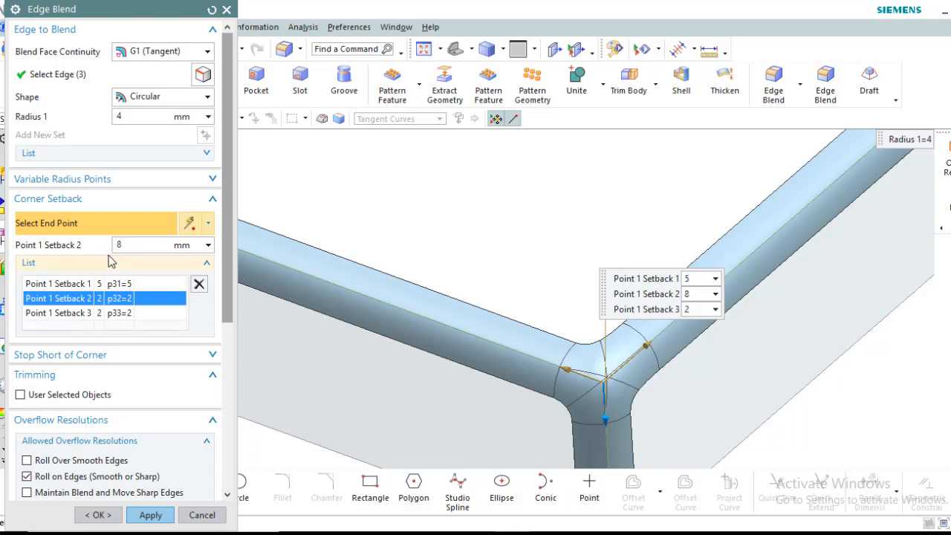
pyautogui.write('8')
pyautogui.press('Return')
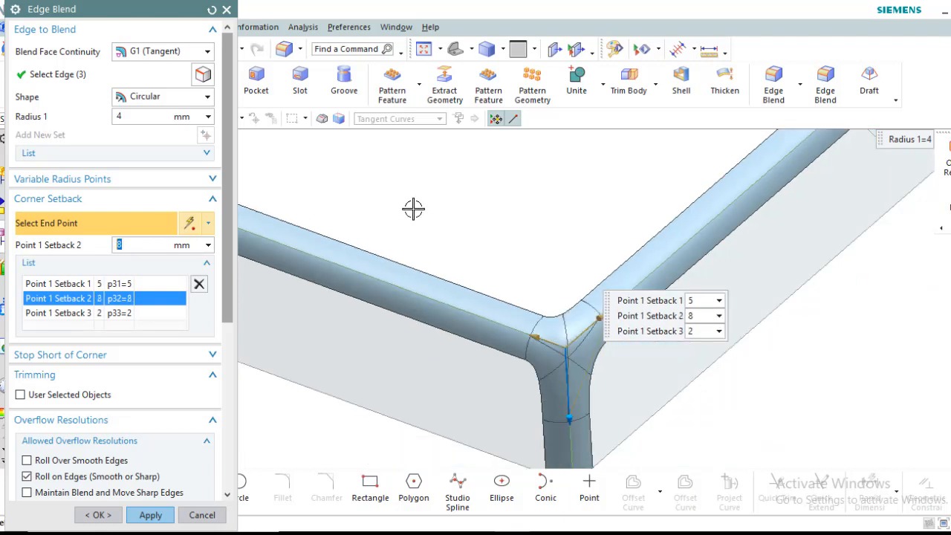
pyautogui.click(85, 313)
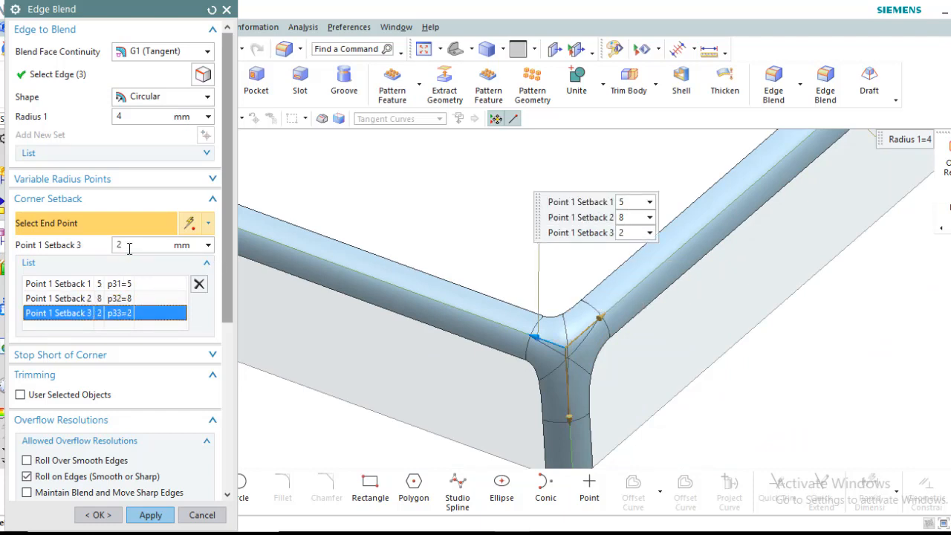
pyautogui.moveTo(131, 249); pyautogui.dragTo(110, 249)
pyautogui.write('7')
pyautogui.press('Return')
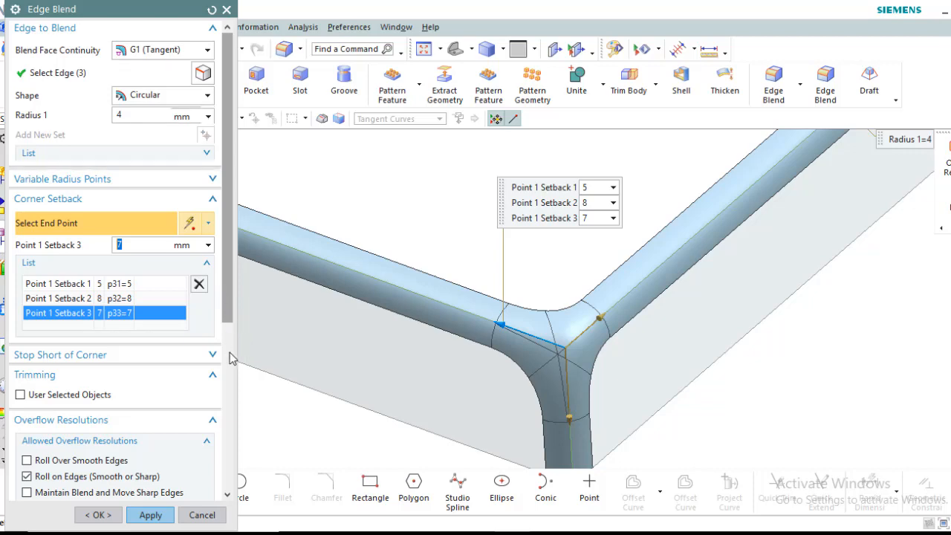
# Show the finished blend result, examine the setback corner on the plate, then return to the editable preview
pyautogui.moveTo(226, 297); pyautogui.dragTo(240, 467)
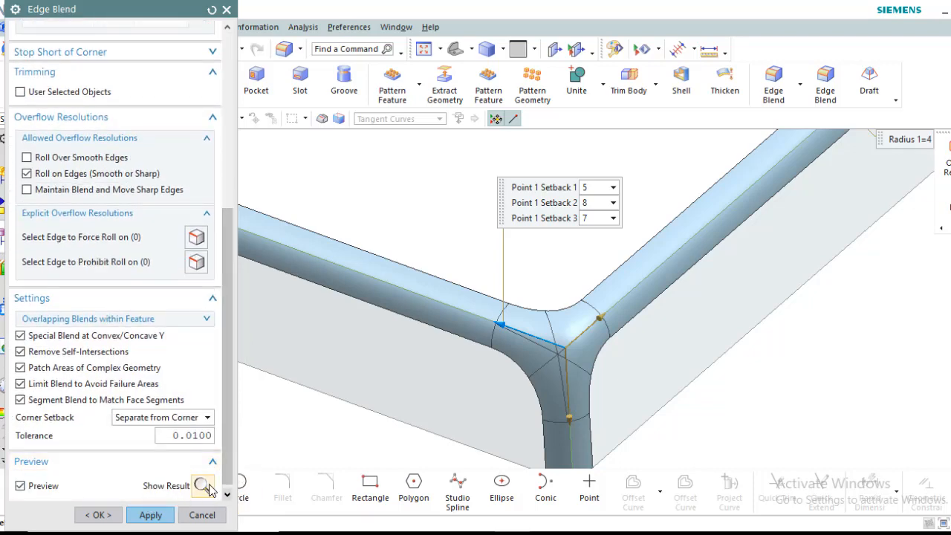
pyautogui.click(202, 486)
pyautogui.scroll(-4, 626, 329)
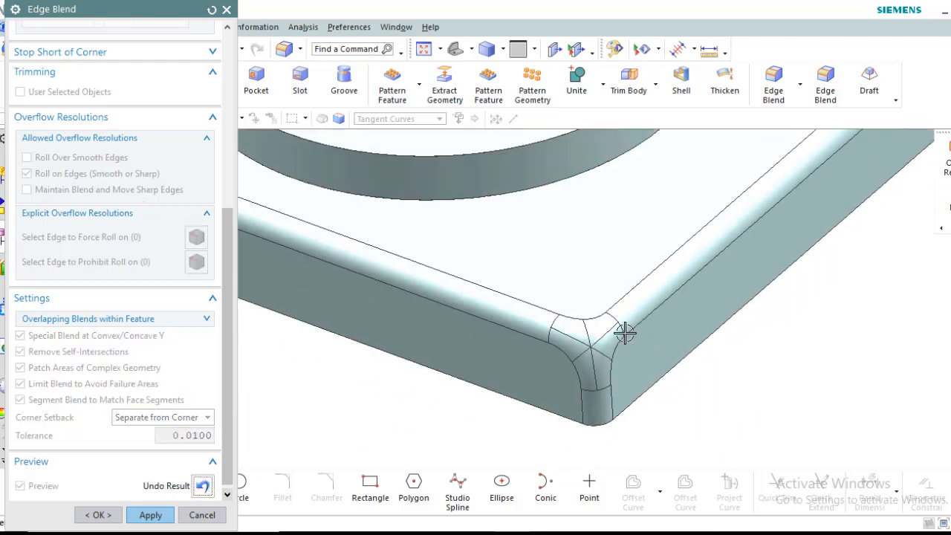
pyautogui.scroll(-3, 506, 366)
pyautogui.moveTo(503, 376)
pyautogui.mouseDown(button='middle')
pyautogui.moveTo(525, 384)
pyautogui.moveTo(510, 376)
pyautogui.mouseUp(button='middle')
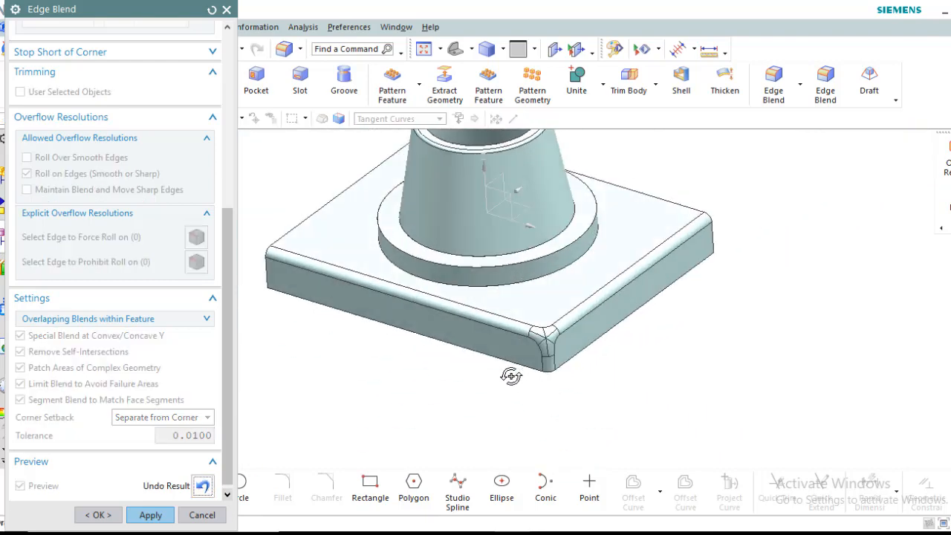
pyautogui.scroll(2, 535, 324)
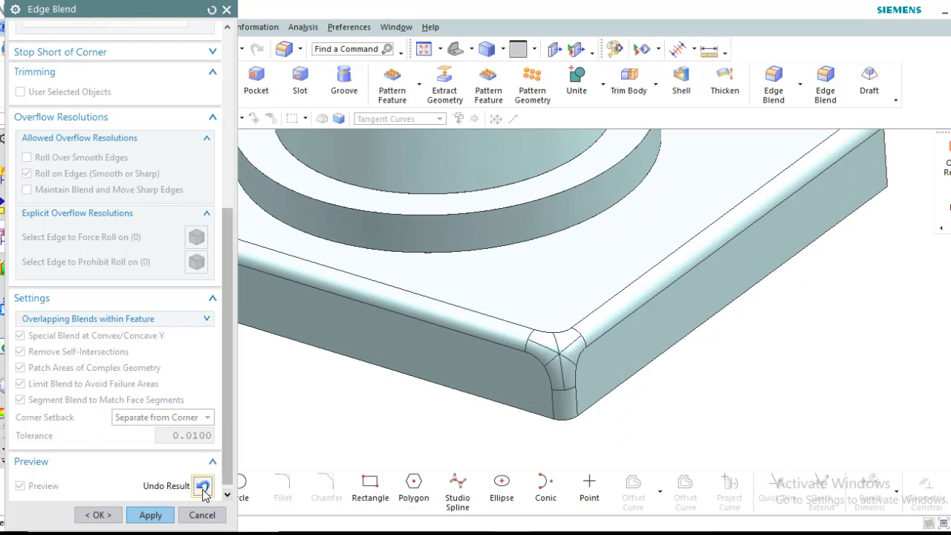
pyautogui.click(202, 486)
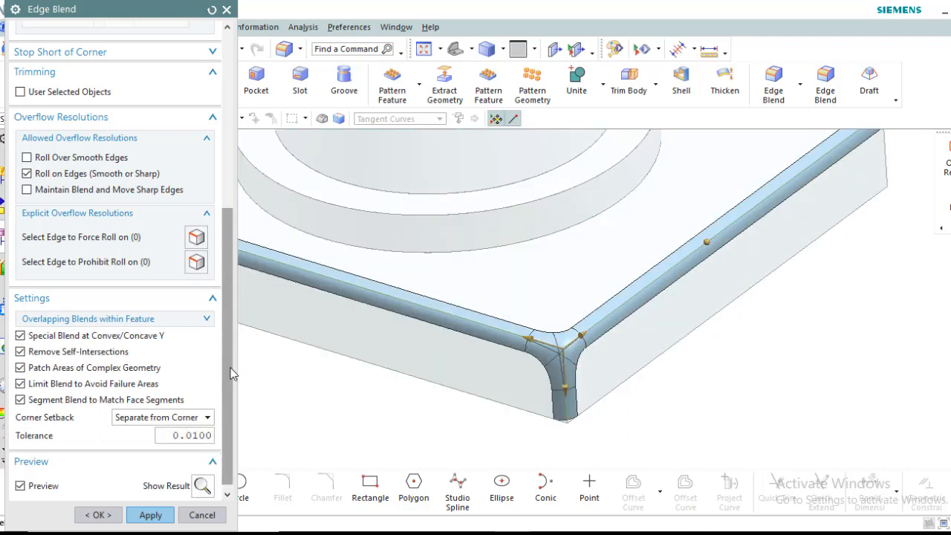
# Remove all setbacks from the plate's front corner and close the corner setback options
pyautogui.moveTo(232, 371); pyautogui.dragTo(245, 240)
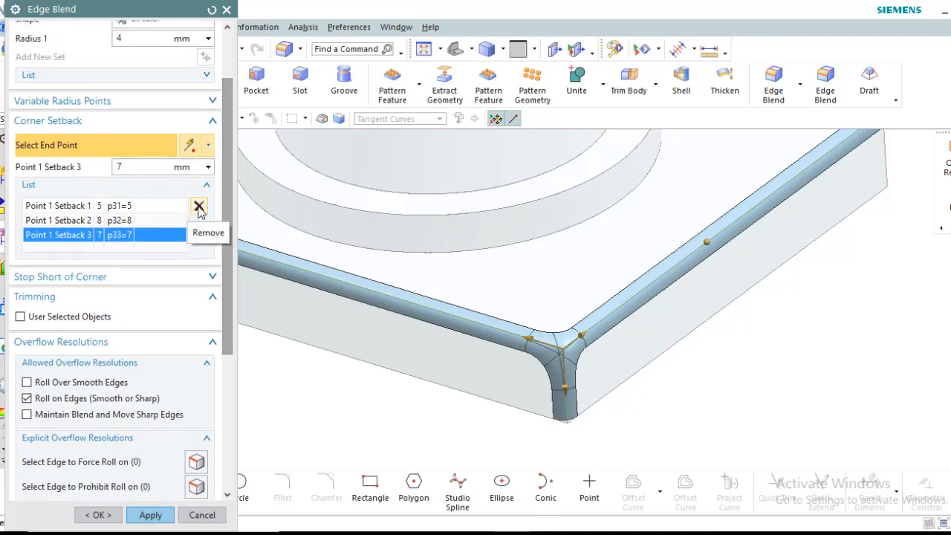
pyautogui.click(199, 209)
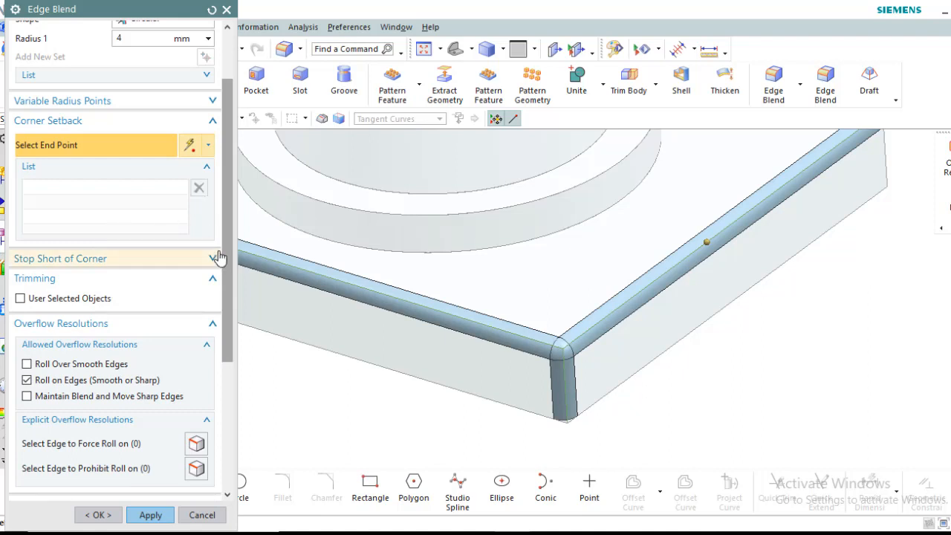
pyautogui.scroll(1, 230, 225)
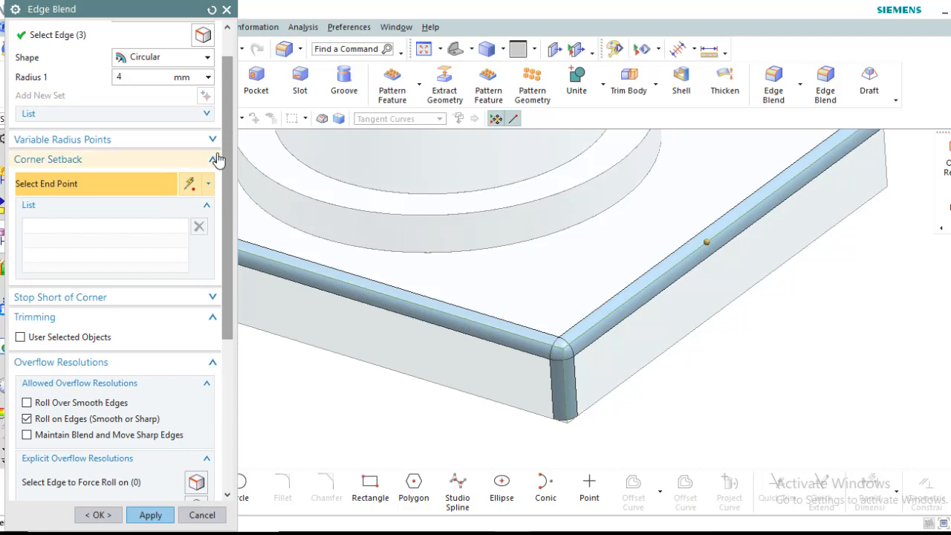
pyautogui.click(214, 162)
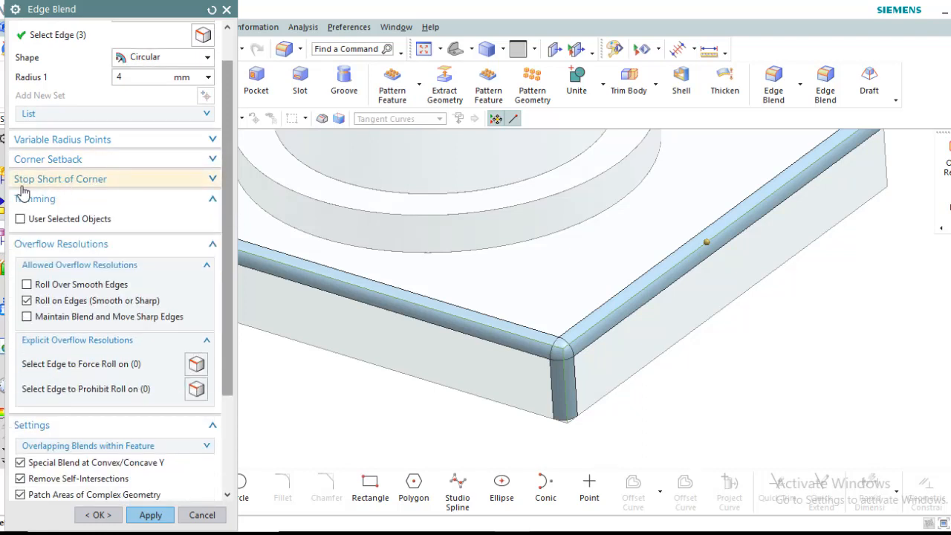
# Add a stop-short-of-corner point at the outer end of the front-left upper edge and set its arc length to 5 mm
pyautogui.click(112, 183)
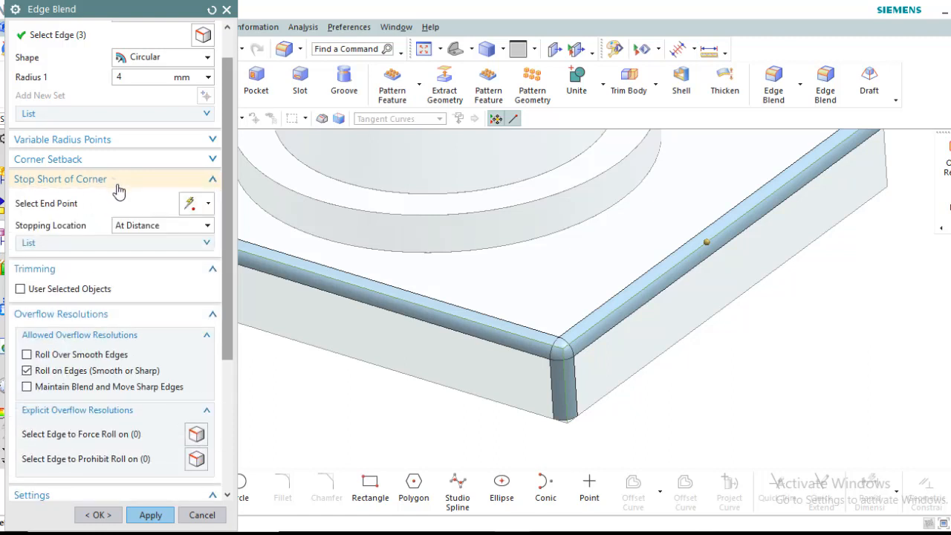
pyautogui.click(33, 211)
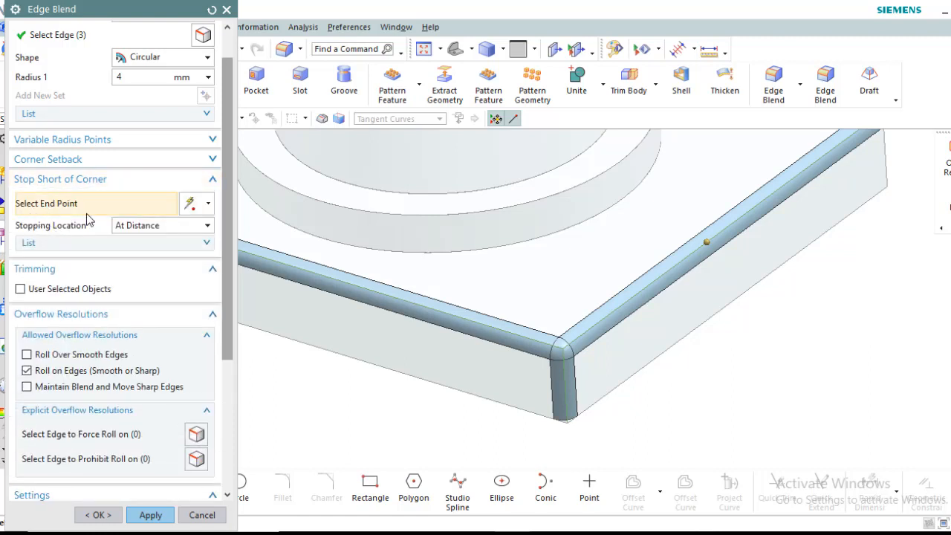
pyautogui.scroll(-2, 646, 383)
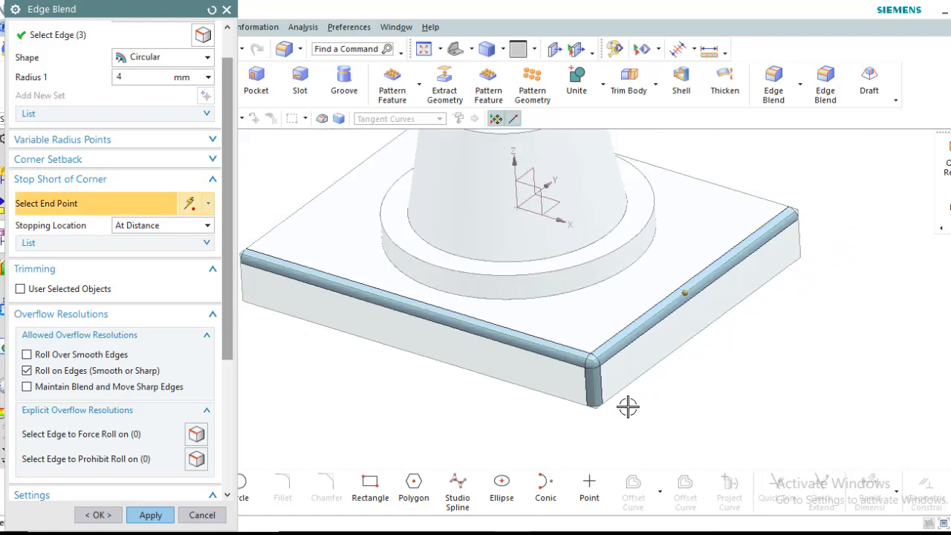
pyautogui.scroll(-1, 327, 281)
pyautogui.scroll(5, 333, 286)
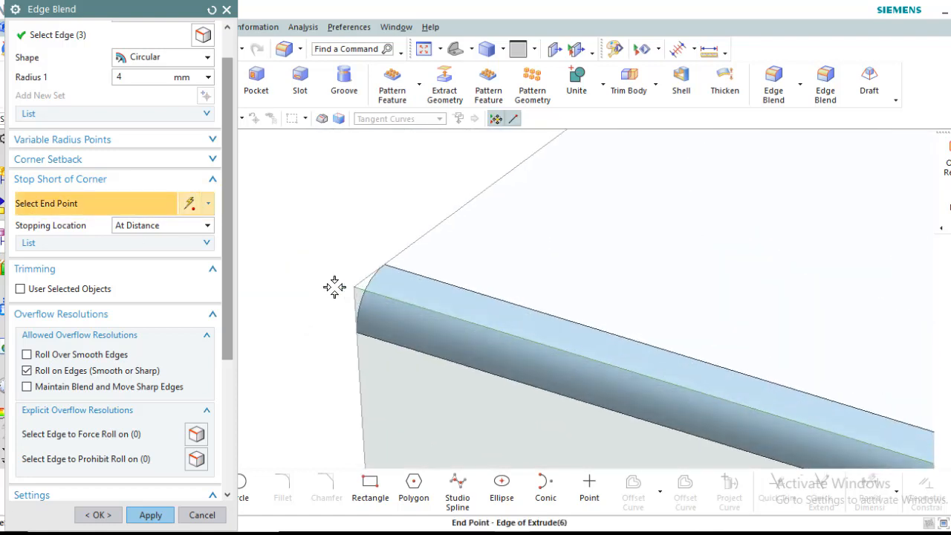
pyautogui.click(364, 288)
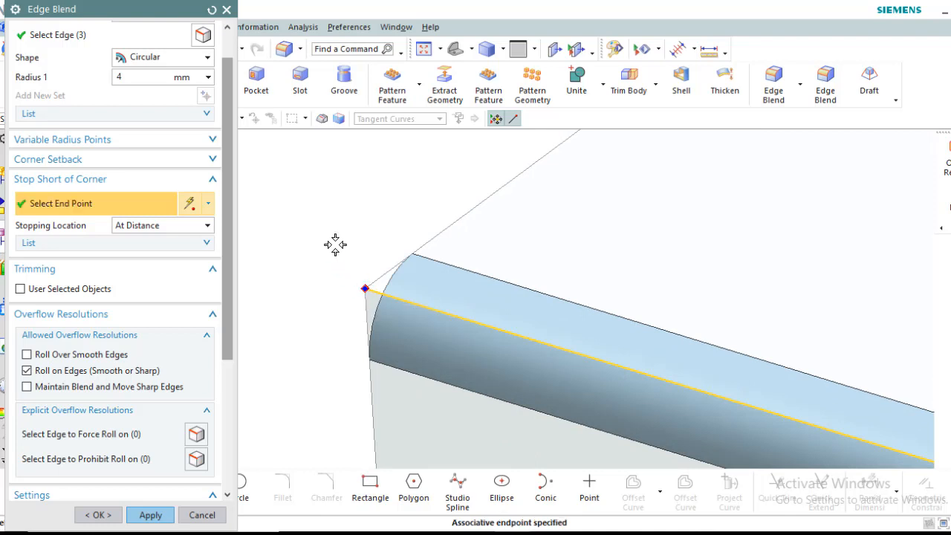
pyautogui.scroll(-3, 316, 261)
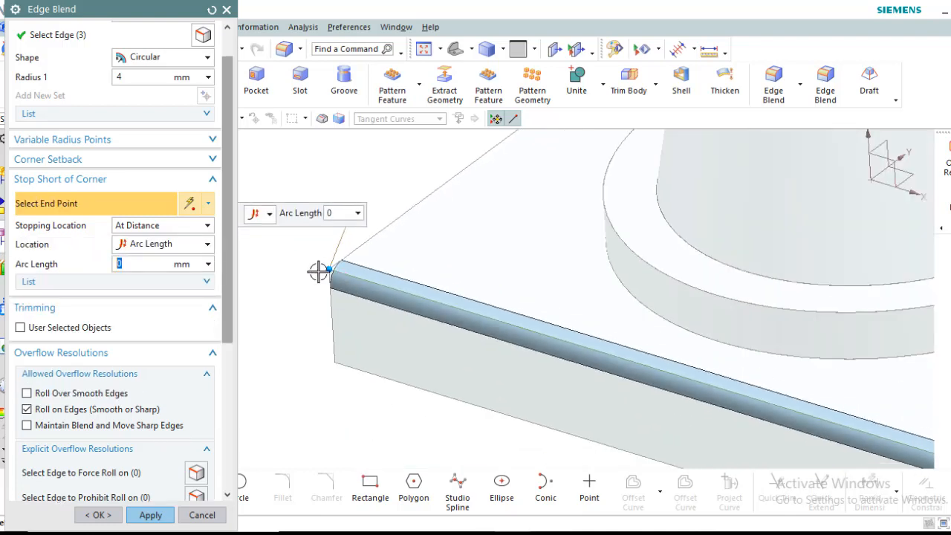
pyautogui.moveTo(328, 269); pyautogui.dragTo(398, 295)
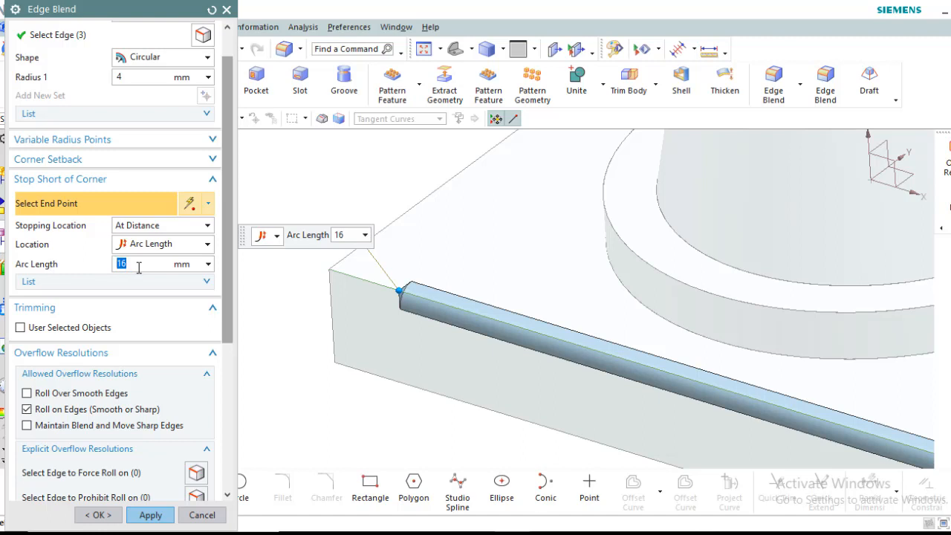
pyautogui.press('Return')
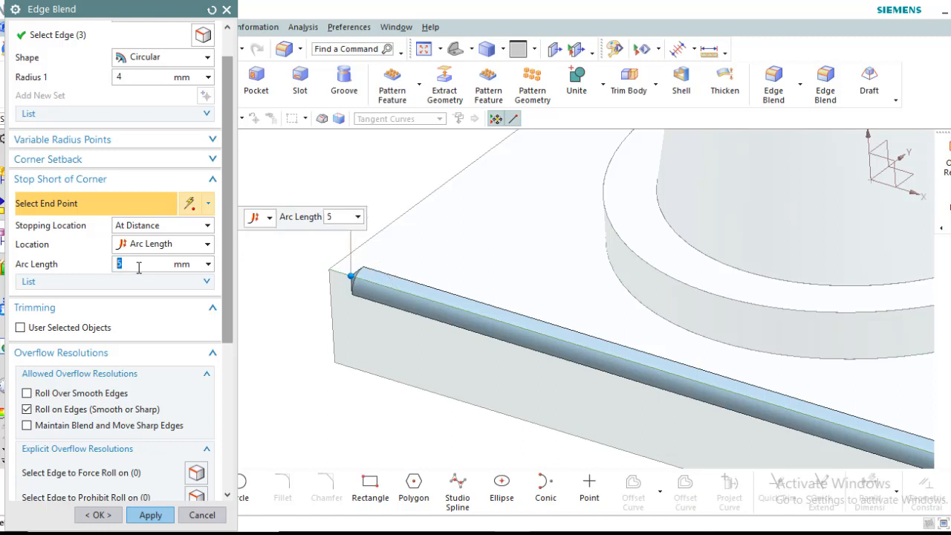
# Add another stop-short-of-corner point at the far end of the right-hand upper edge with an arc length of 30 mm
pyautogui.scroll(-5, 272, 291)
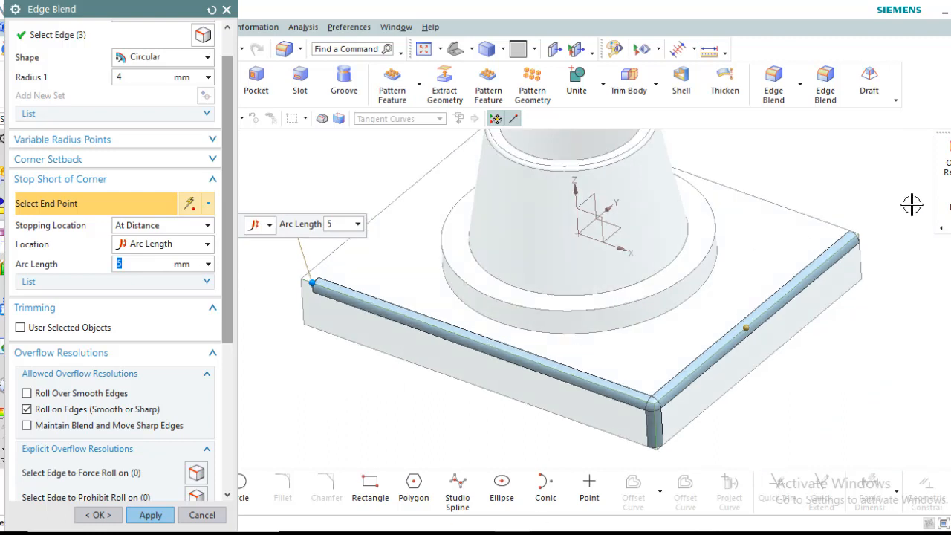
pyautogui.scroll(3, 836, 235)
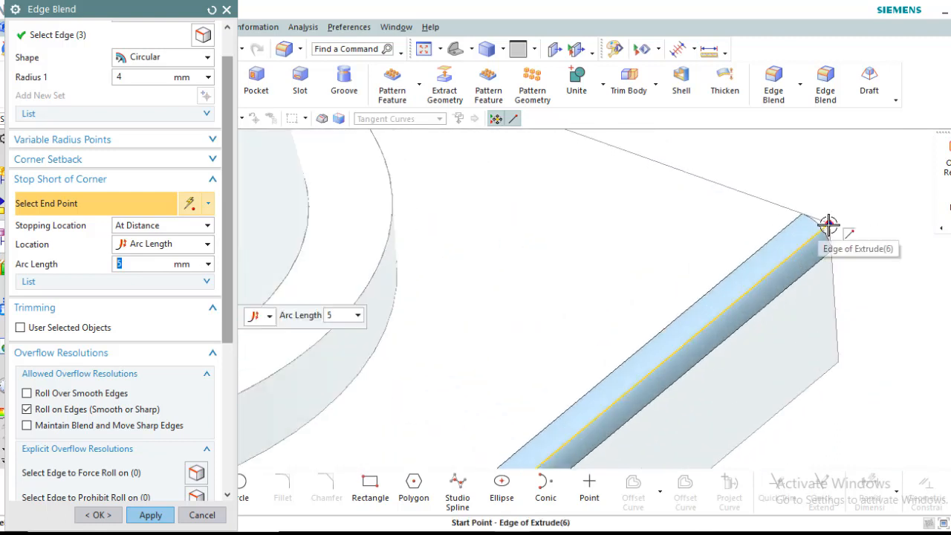
pyautogui.click(829, 224)
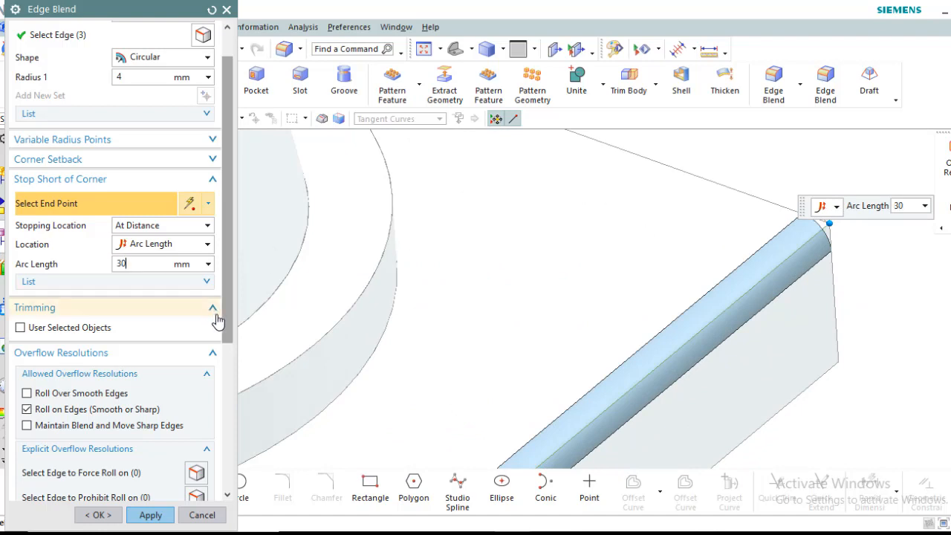
pyautogui.press('Return')
# Pull the stop points farther along their edges, to 84 mm on the right-hand edge and 44 mm on the front-left edge
pyautogui.scroll(-2, 801, 250)
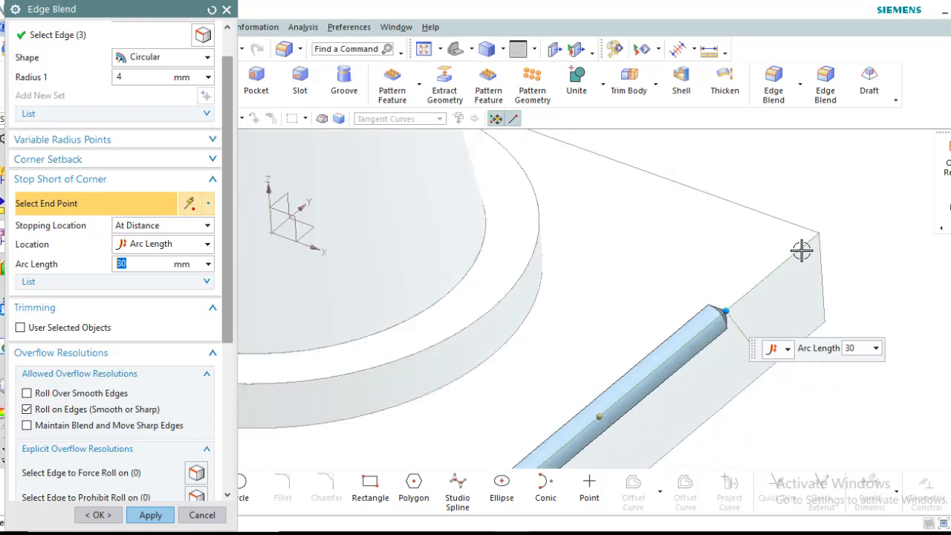
pyautogui.scroll(-3, 801, 251)
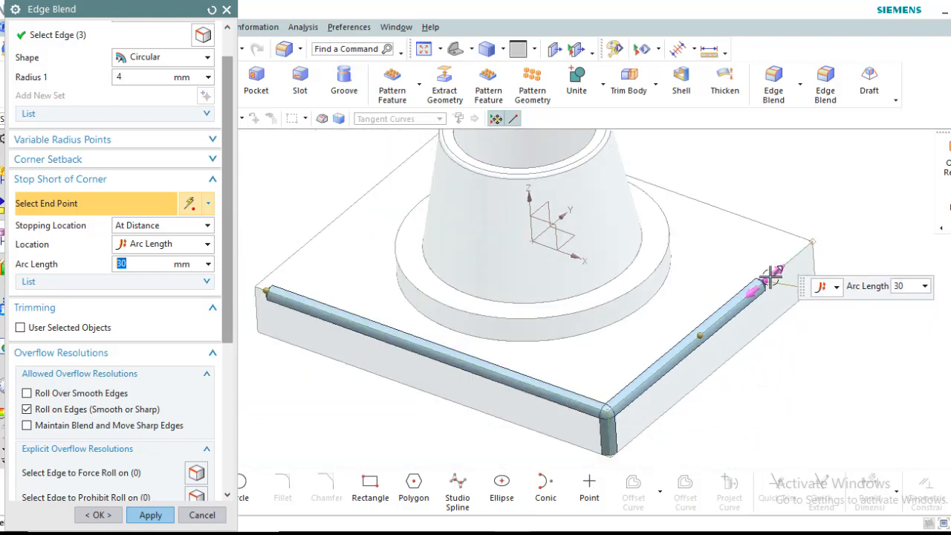
pyautogui.moveTo(760, 282); pyautogui.dragTo(671, 359)
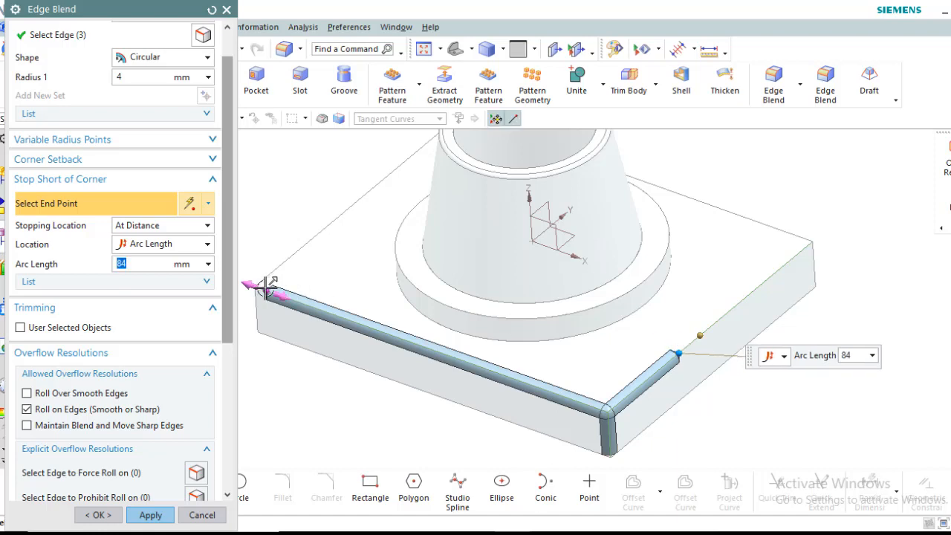
pyautogui.moveTo(266, 286); pyautogui.dragTo(354, 321)
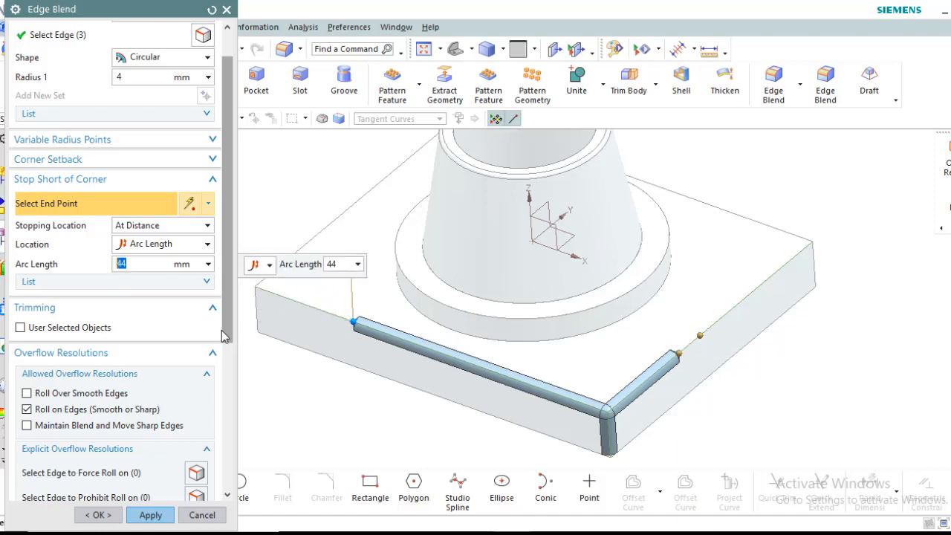
# Show the finished blend result, examine how the blends end short of the corners, and return to the editable preview
pyautogui.scroll(-5, 185, 409)
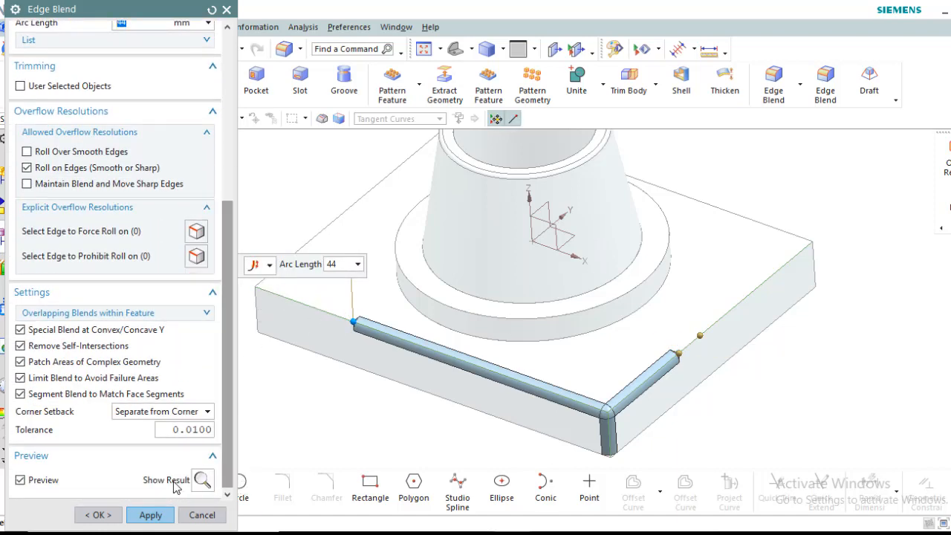
pyautogui.click(201, 480)
pyautogui.scroll(4, 371, 405)
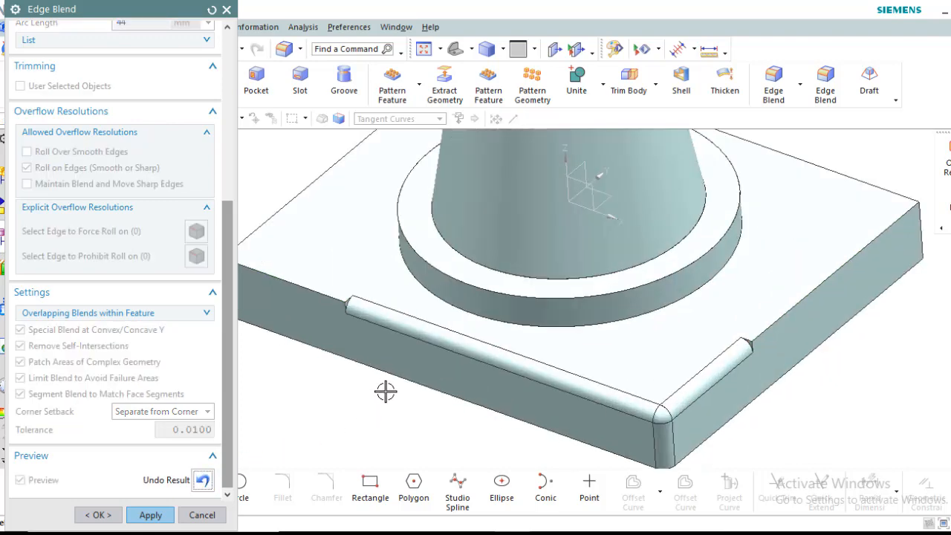
pyautogui.scroll(2, 294, 290)
pyautogui.scroll(-2, 319, 267)
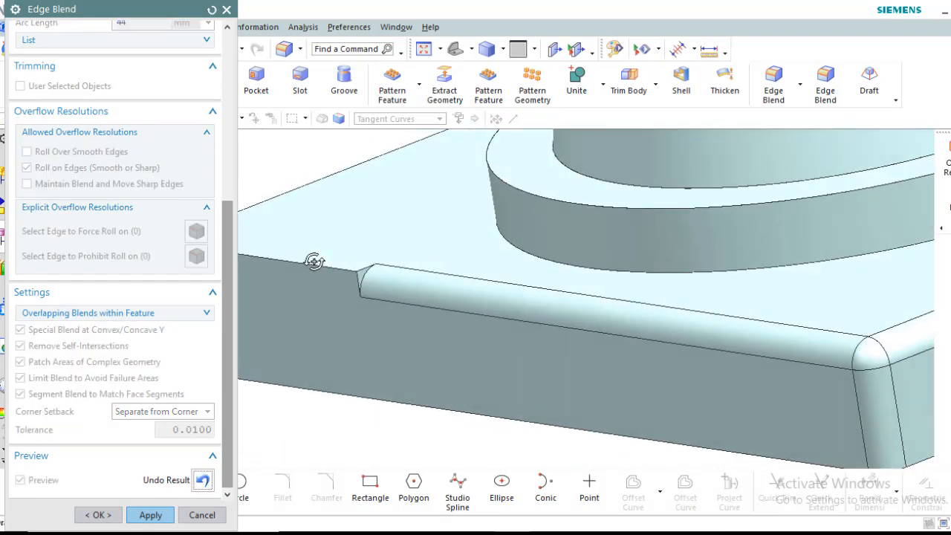
pyautogui.scroll(2, 329, 272)
pyautogui.scroll(-5, 329, 274)
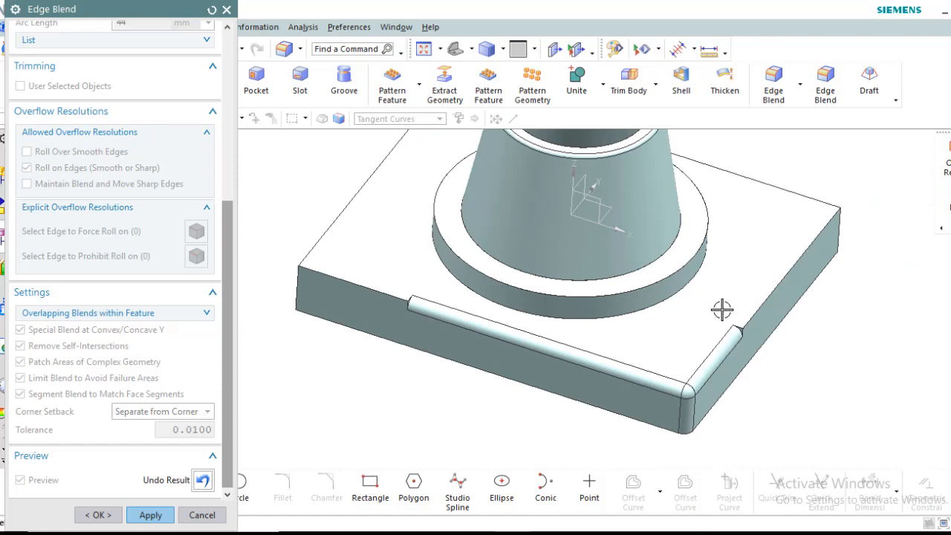
pyautogui.keyDown('shift'); pyautogui.moveTo(411, 434); pyautogui.dragTo(455, 471, button='middle'); pyautogui.keyUp('shift')
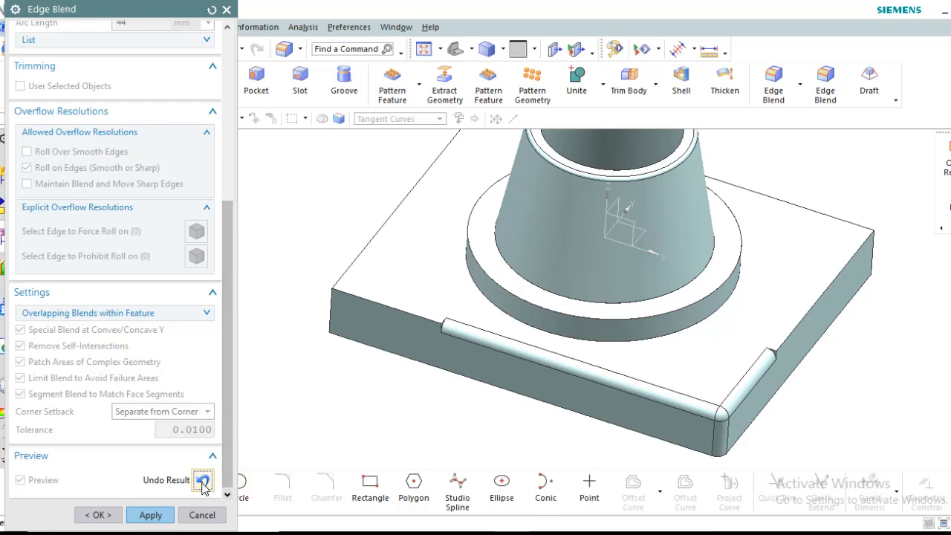
pyautogui.click(202, 480)
# Select the plate's right-hand upper edge for a 1.5 mm blend and enable trimming with user-selected objects
pyautogui.moveTo(228, 455); pyautogui.dragTo(238, 345)
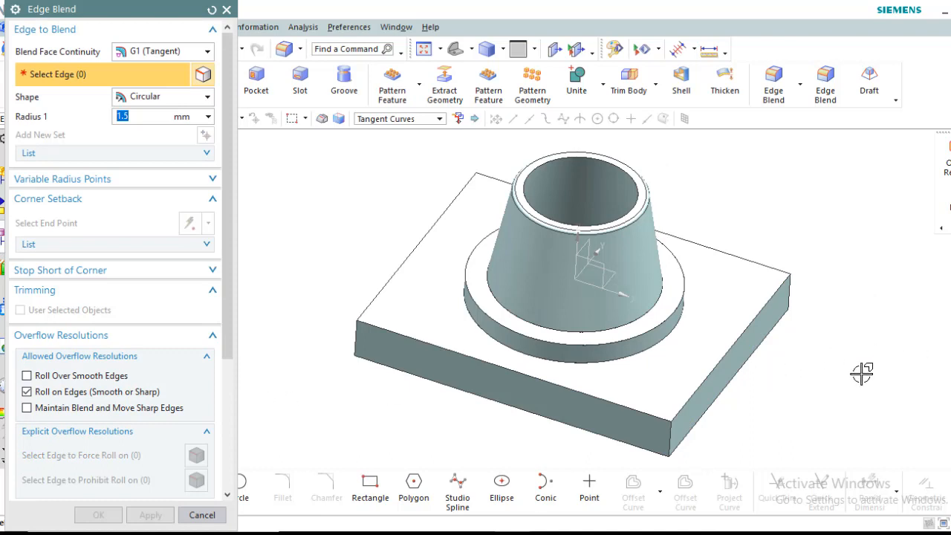
pyautogui.click(722, 356)
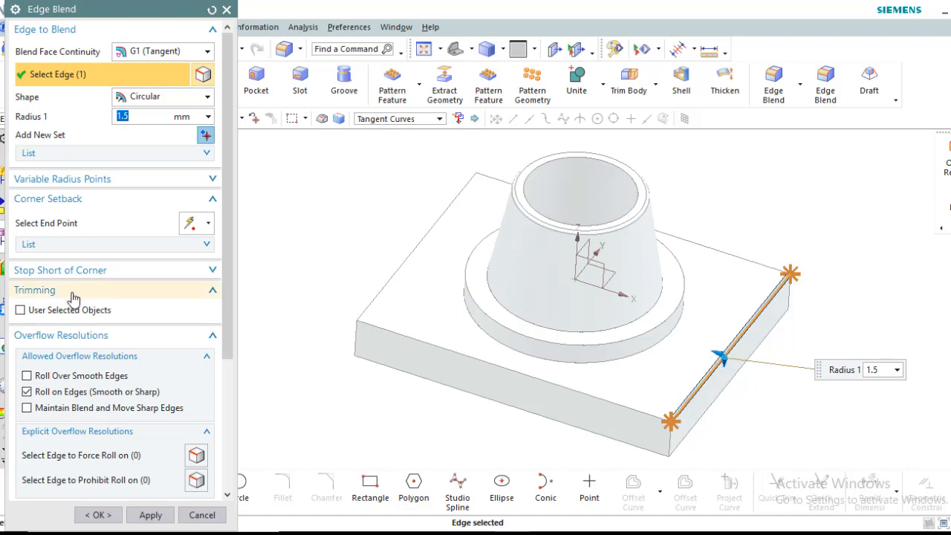
pyautogui.click(20, 311)
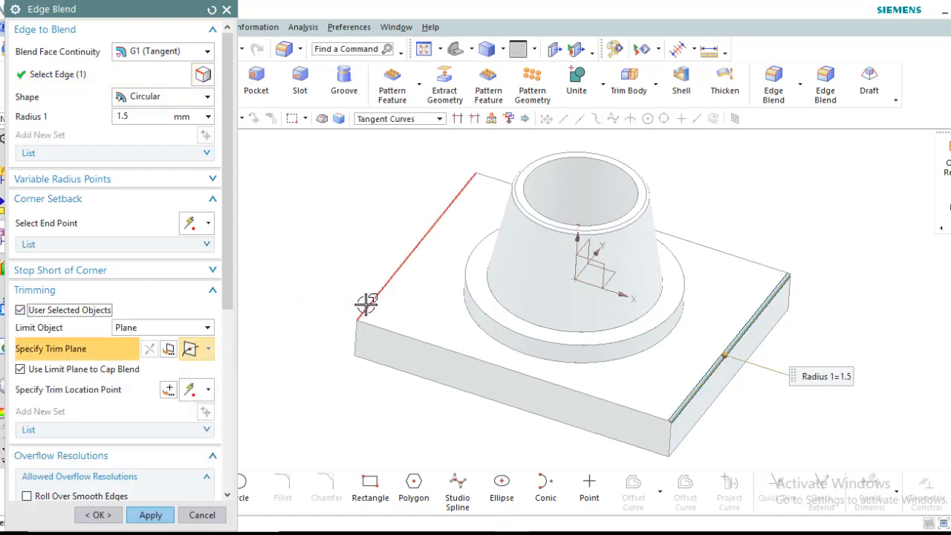
# Place a trim plane on the opposite upper edge of the plate and set its arc length to 50 mm
pyautogui.click(354, 295)
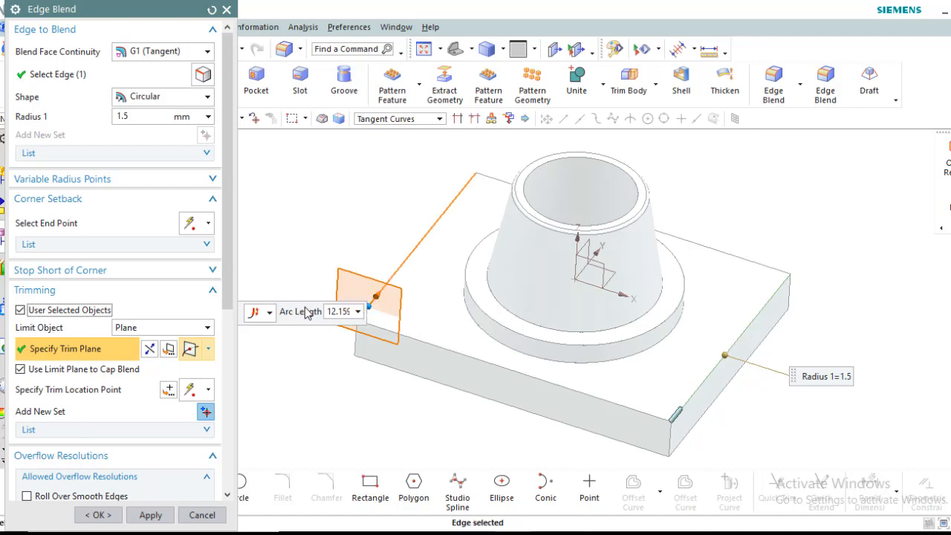
pyautogui.moveTo(304, 312); pyautogui.dragTo(284, 216)
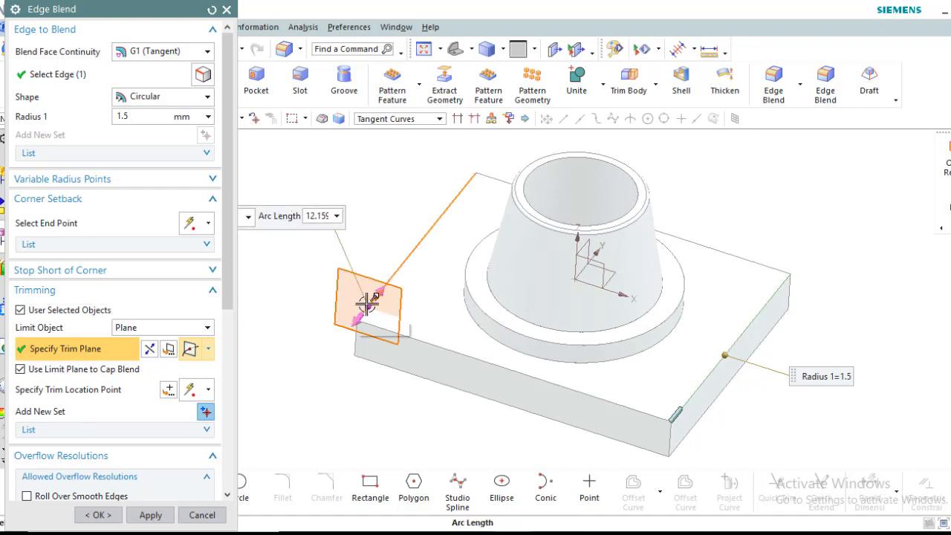
pyautogui.moveTo(372, 301); pyautogui.dragTo(445, 213)
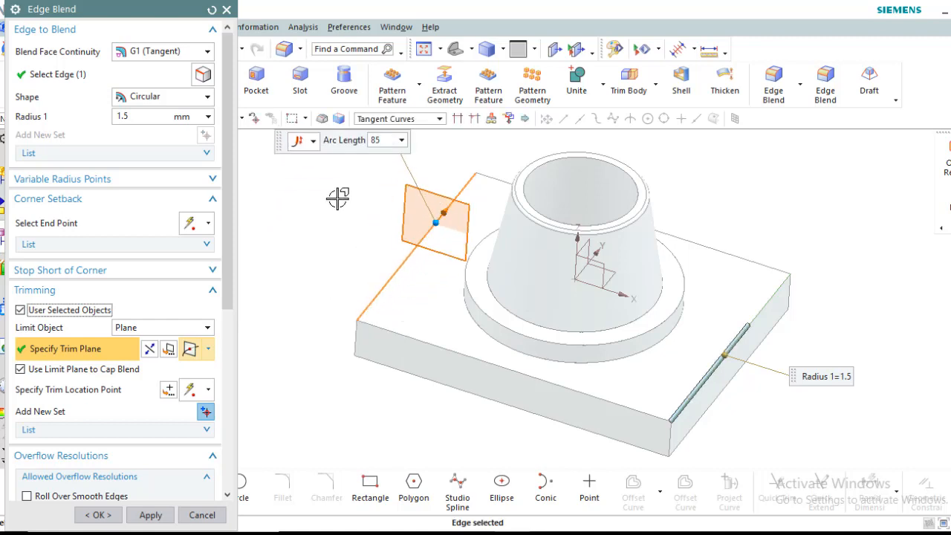
pyautogui.click(370, 145)
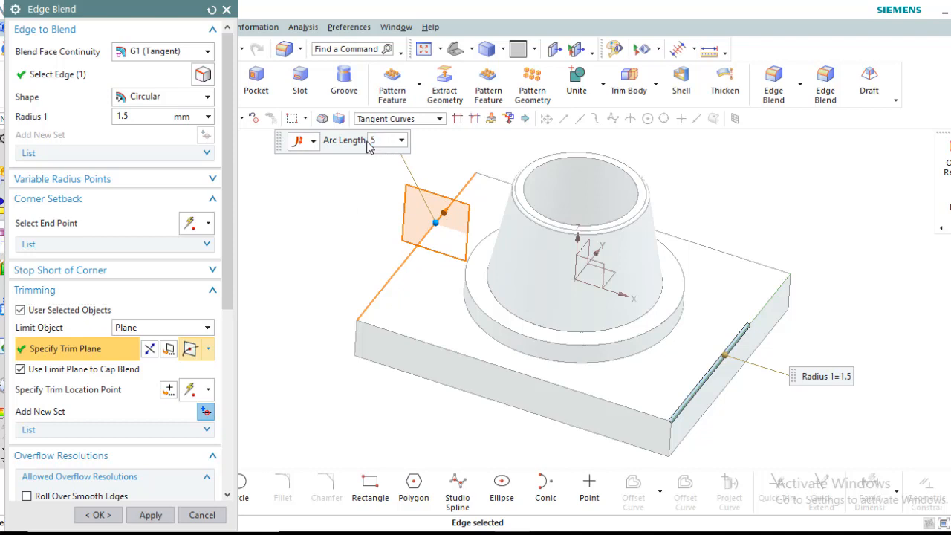
pyautogui.write('50')
pyautogui.press('Return')
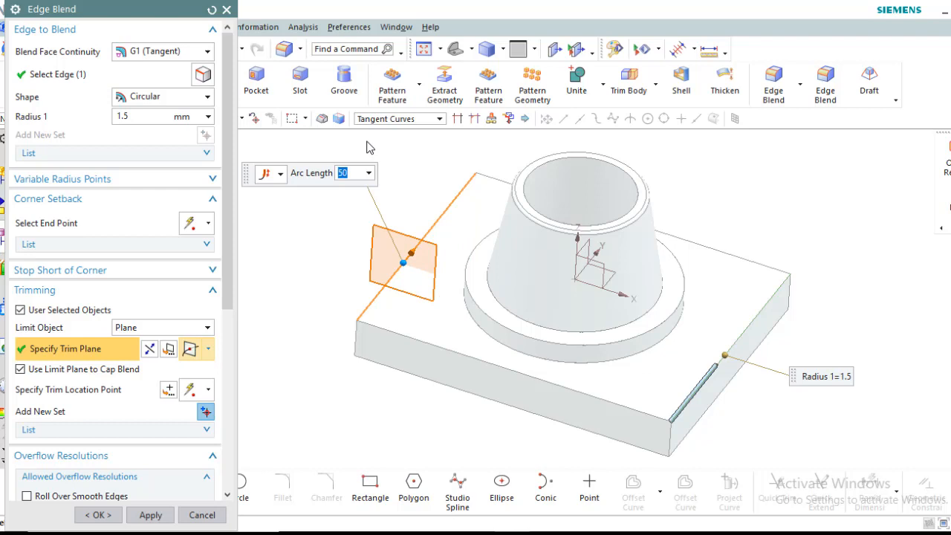
# Reverse the trim plane's direction so the blend's far portion is kept, and move the plane farther along its edge
pyautogui.click(148, 350)
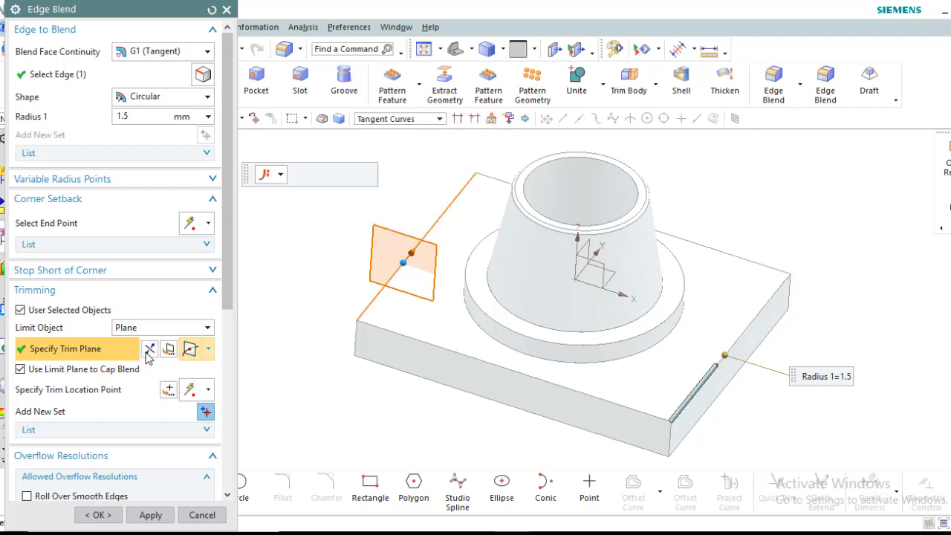
pyautogui.click(149, 351)
pyautogui.click(148, 350)
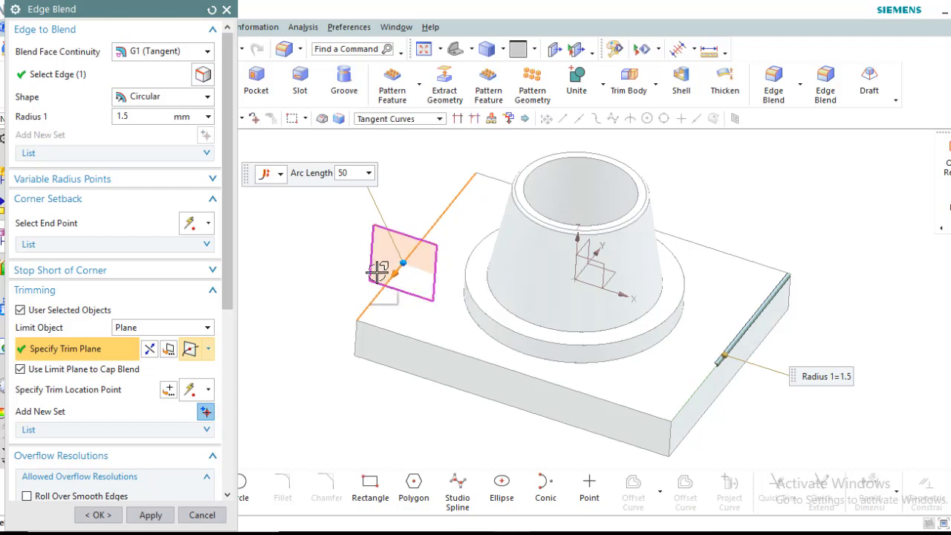
pyautogui.scroll(1, 378, 271)
pyautogui.moveTo(405, 269); pyautogui.dragTo(442, 220)
pyautogui.middleClick(346, 291)
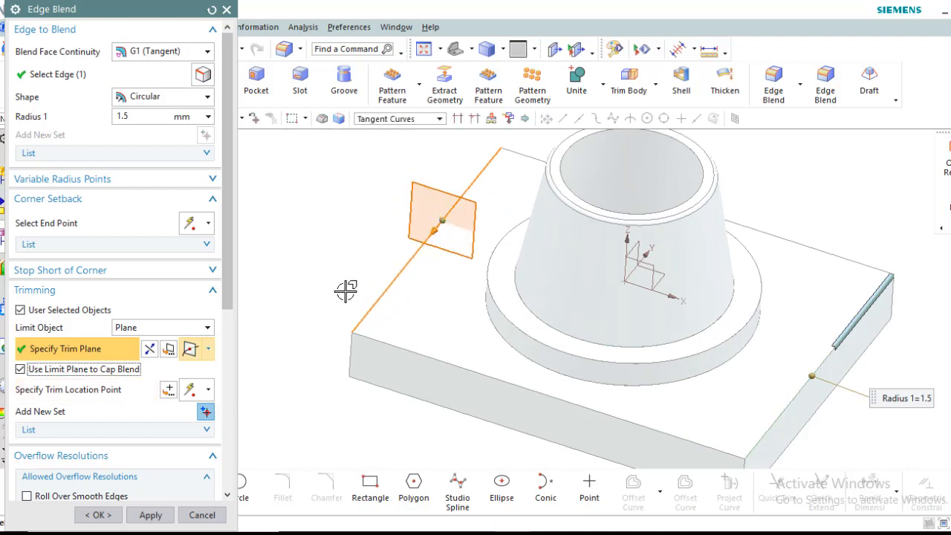
# Show the finished result of the plane-trimmed edge blend, examine where it ends along the plate edge, and discard the blend
pyautogui.moveTo(229, 301); pyautogui.dragTo(225, 488)
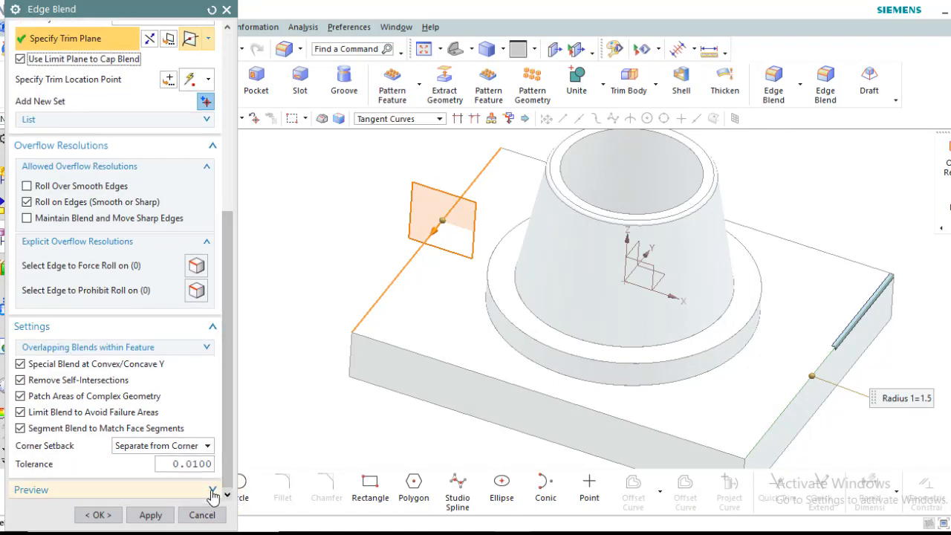
pyautogui.click(211, 491)
pyautogui.click(201, 484)
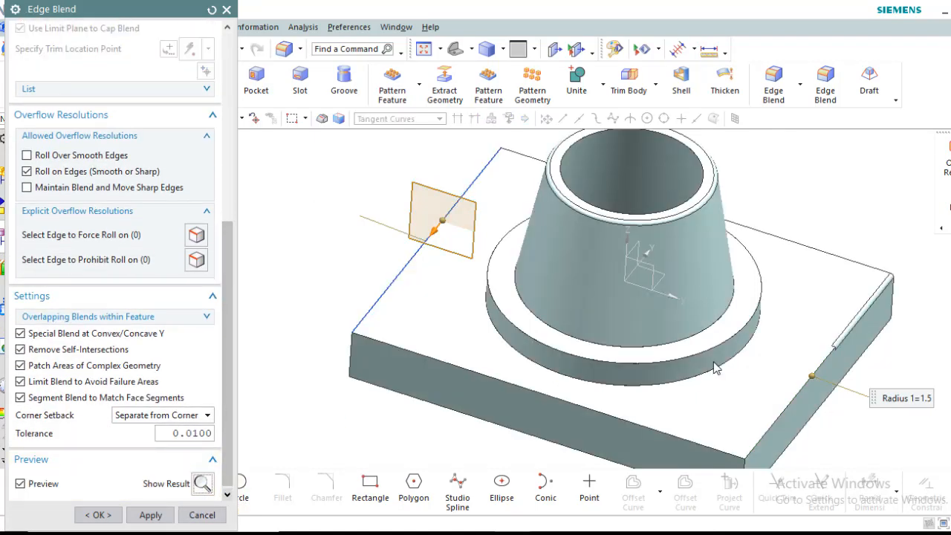
pyautogui.scroll(5, 846, 341)
pyautogui.scroll(-6, 743, 322)
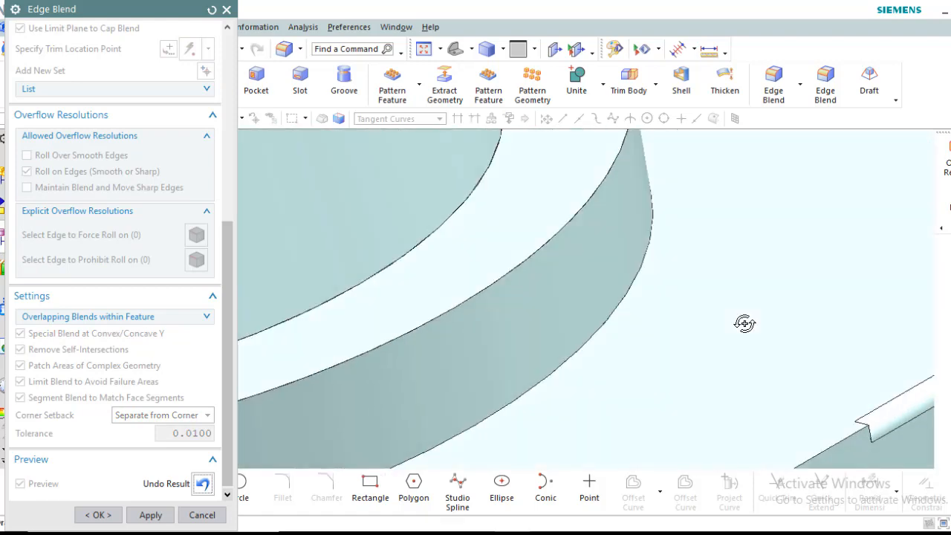
pyautogui.moveTo(722, 361); pyautogui.dragTo(859, 339, button='middle')
pyautogui.scroll(-3, 858, 337)
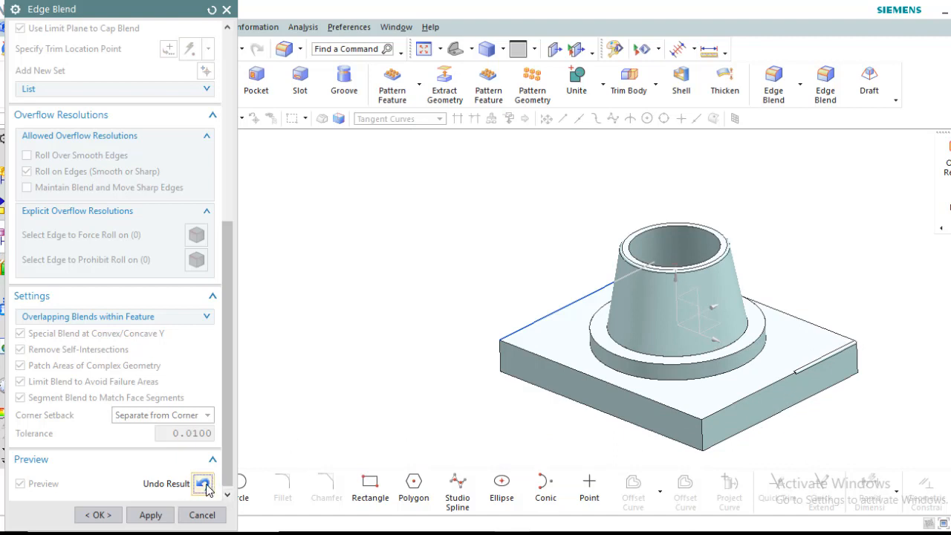
pyautogui.click(203, 485)
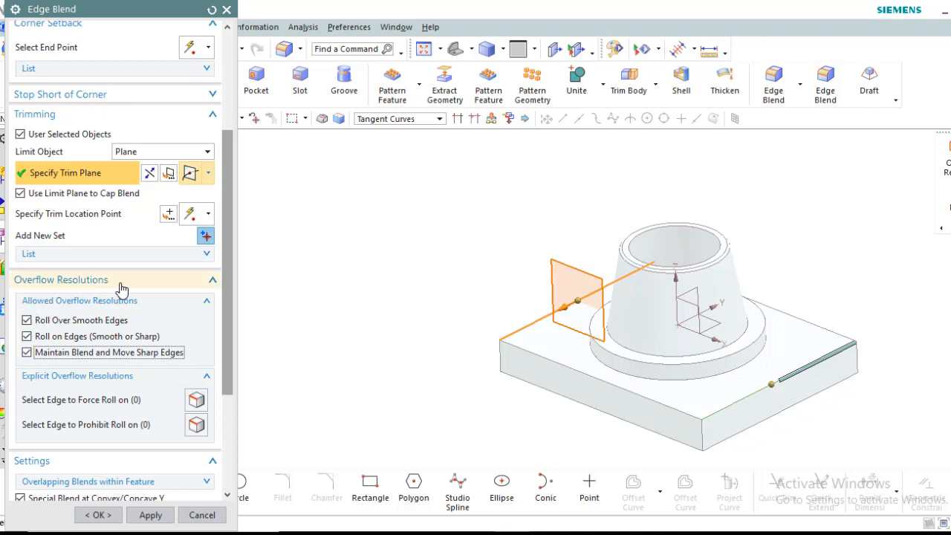
pyautogui.click(117, 283)
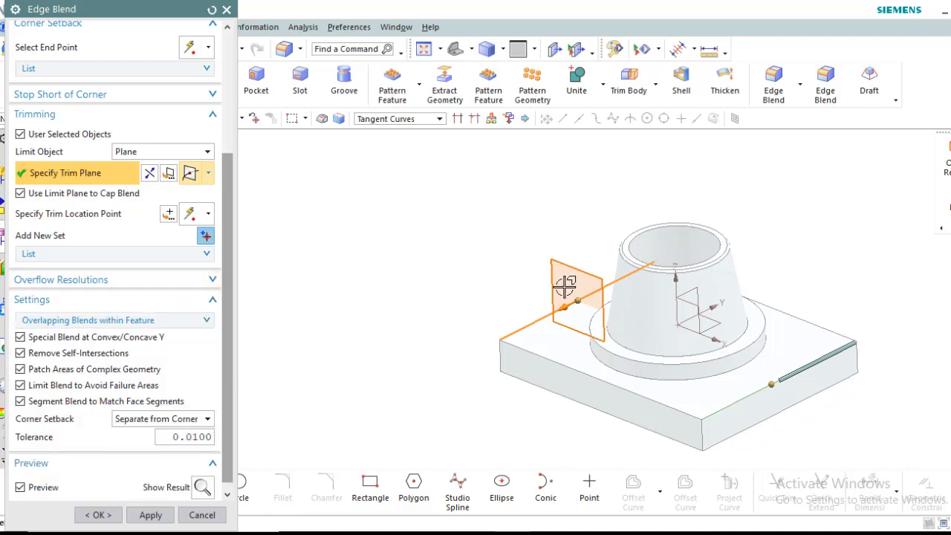
pyautogui.click(210, 517)
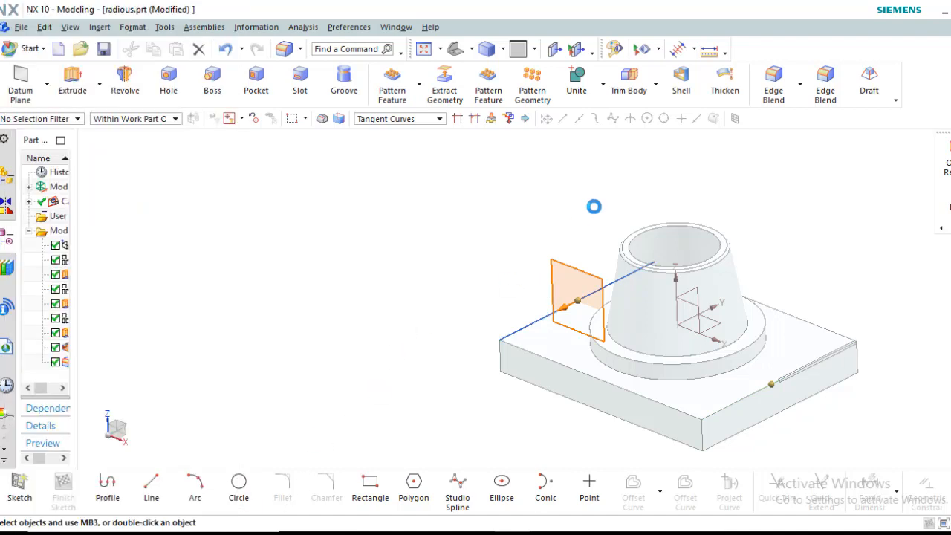
# Create a circular edge blend with a 6 mm radius on the plate's front-left upper edge
pyautogui.click(775, 95)
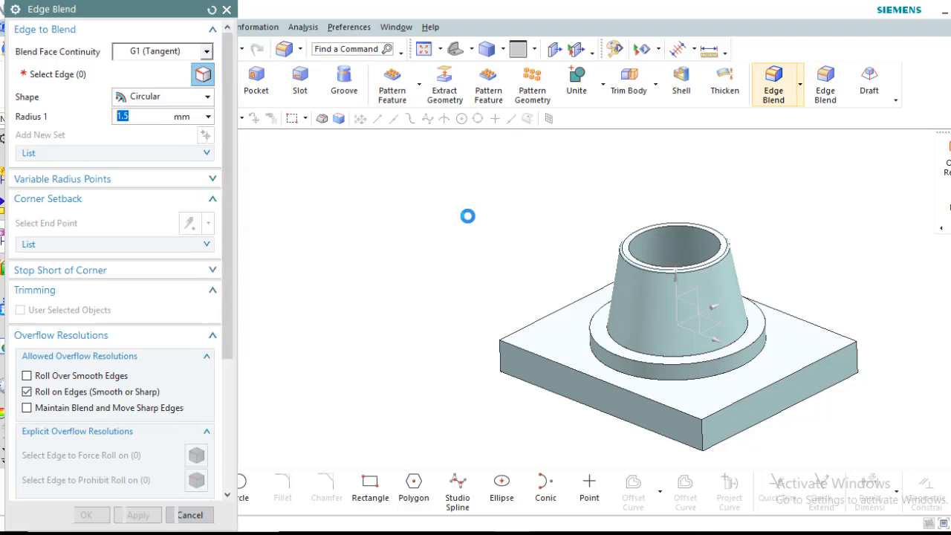
pyautogui.click(602, 378)
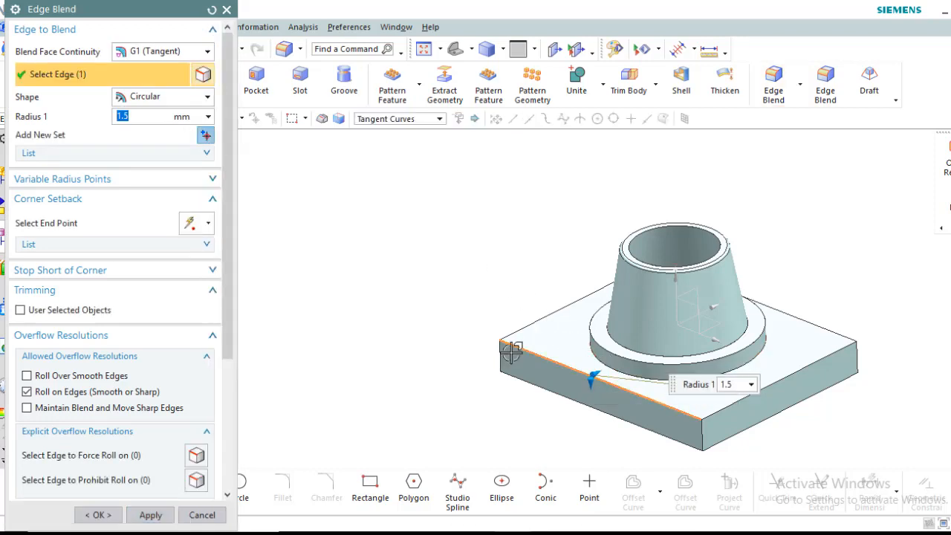
pyautogui.scroll(2, 609, 382)
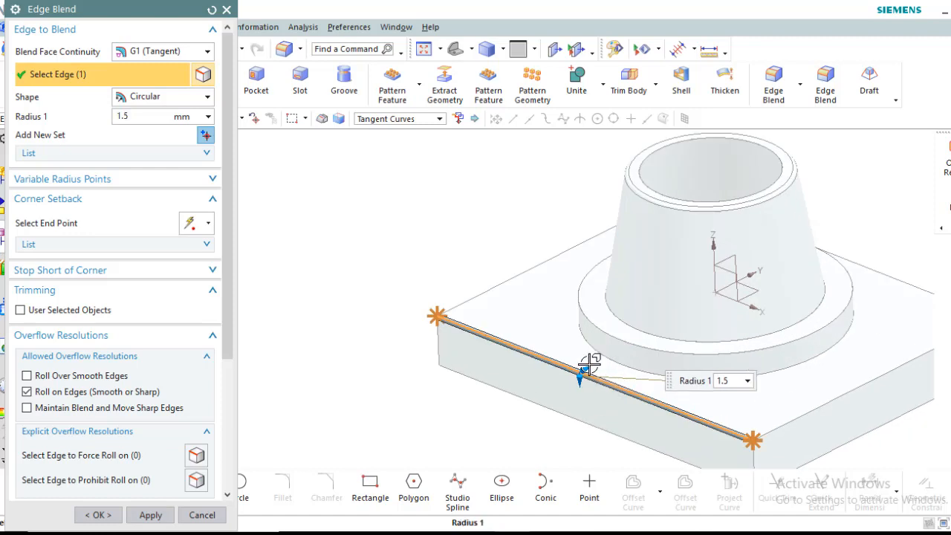
pyautogui.moveTo(589, 367); pyautogui.dragTo(595, 365)
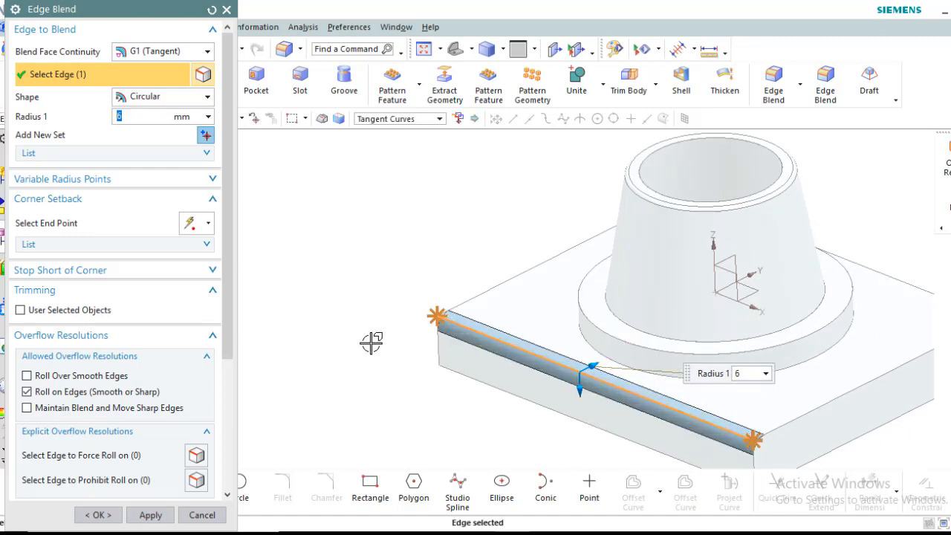
pyautogui.click(152, 516)
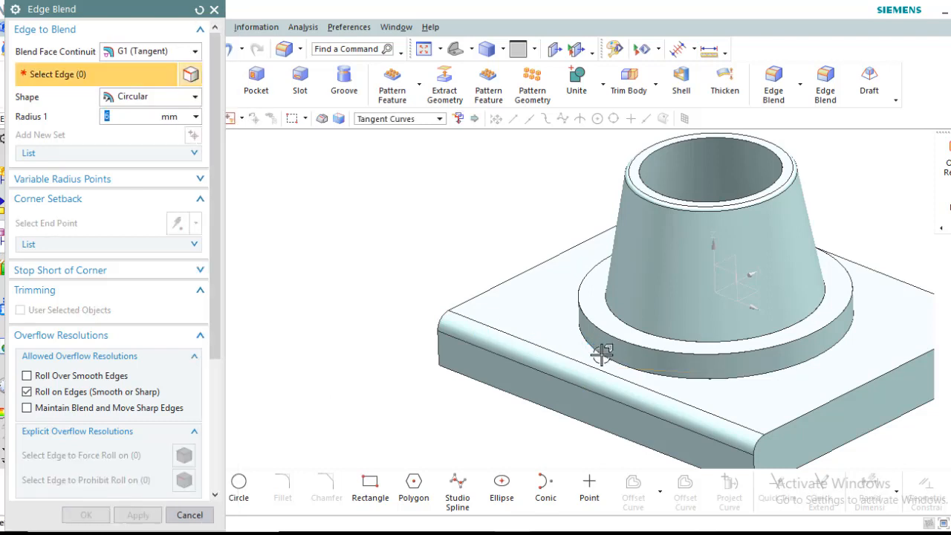
pyautogui.click(600, 354)
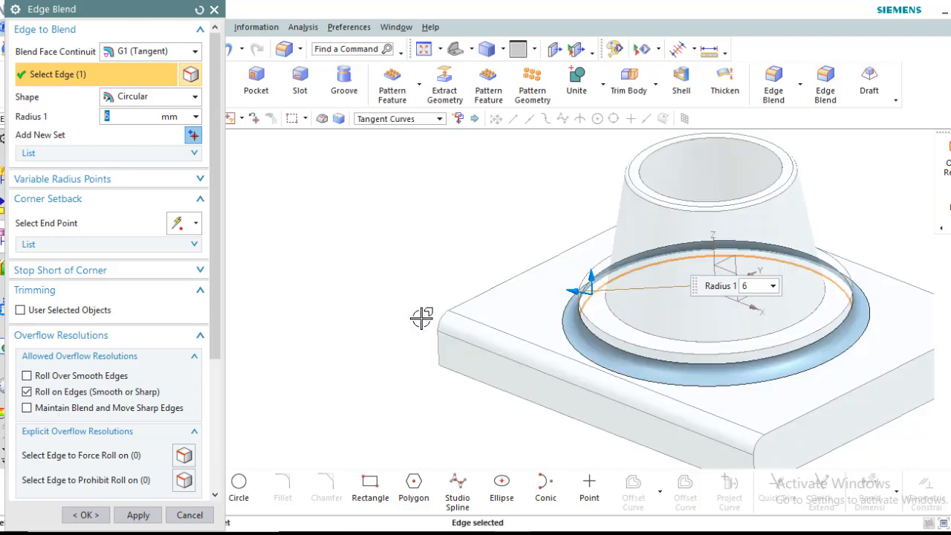
pyautogui.moveTo(403, 372); pyautogui.dragTo(524, 276, button='middle')
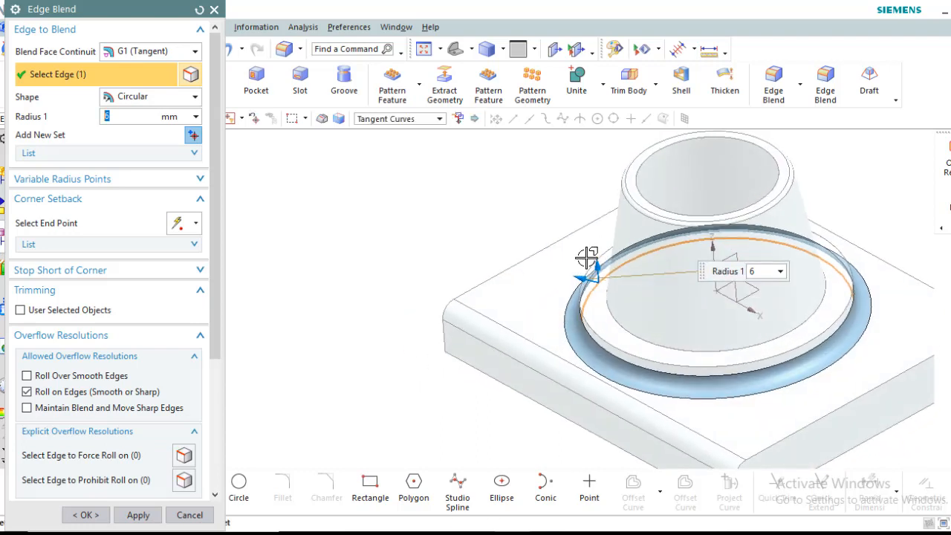
pyautogui.moveTo(595, 263); pyautogui.dragTo(561, 271)
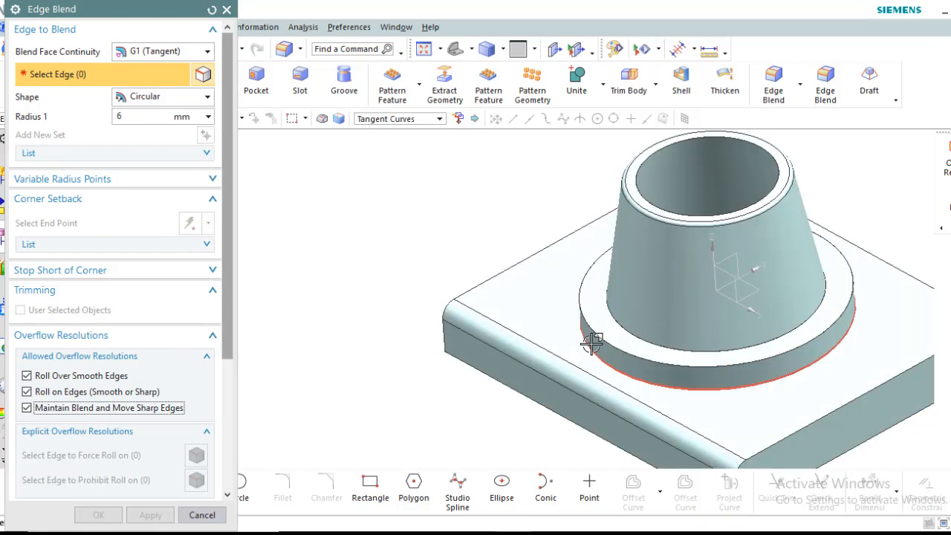
# Select the edge where the round collar meets the plate and enlarge its blend radius to 10 mm
pyautogui.click(592, 341)
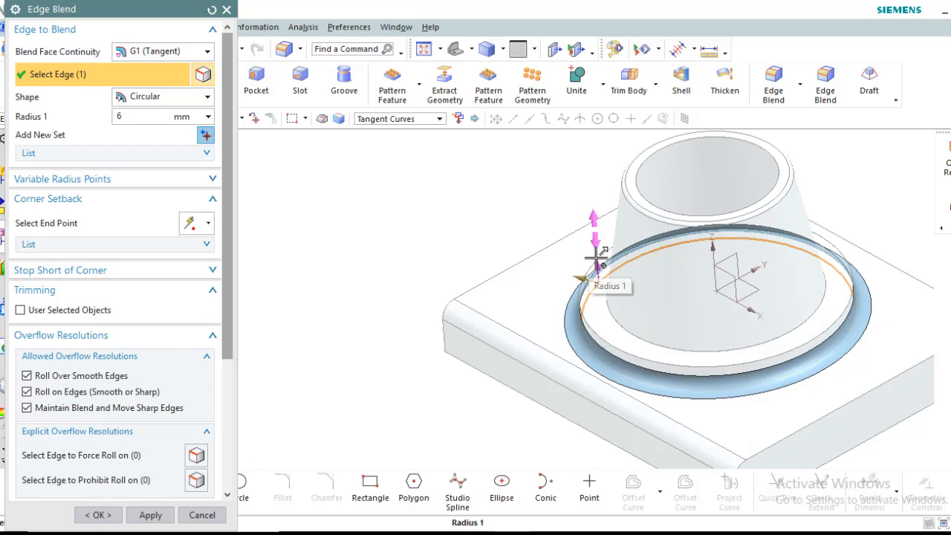
pyautogui.moveTo(595, 256); pyautogui.dragTo(597, 260)
pyautogui.scroll(3, 633, 403)
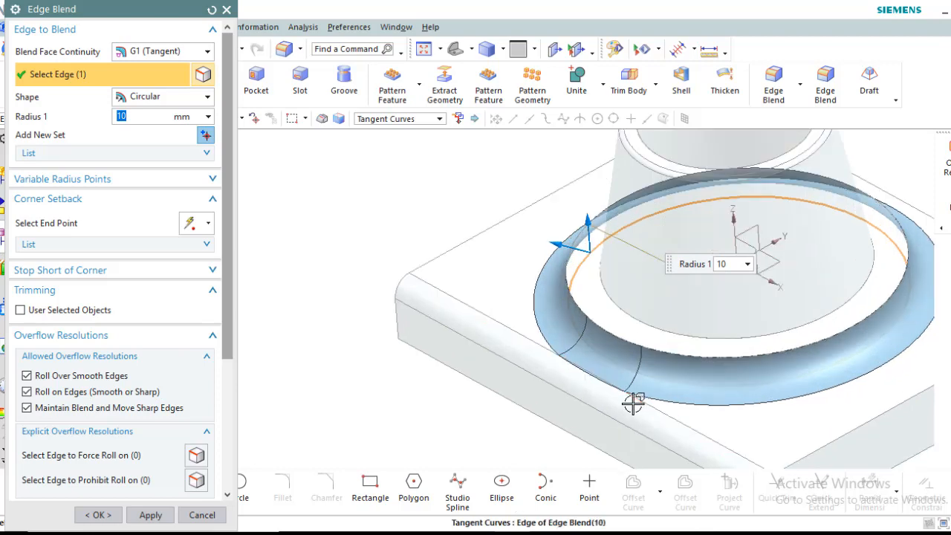
pyautogui.scroll(2, 633, 404)
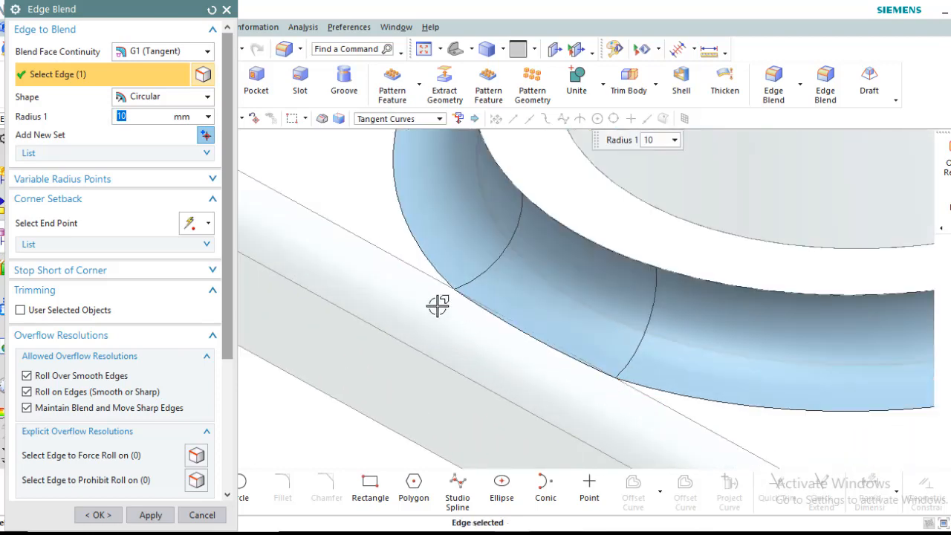
pyautogui.moveTo(476, 332); pyautogui.dragTo(470, 337, button='middle')
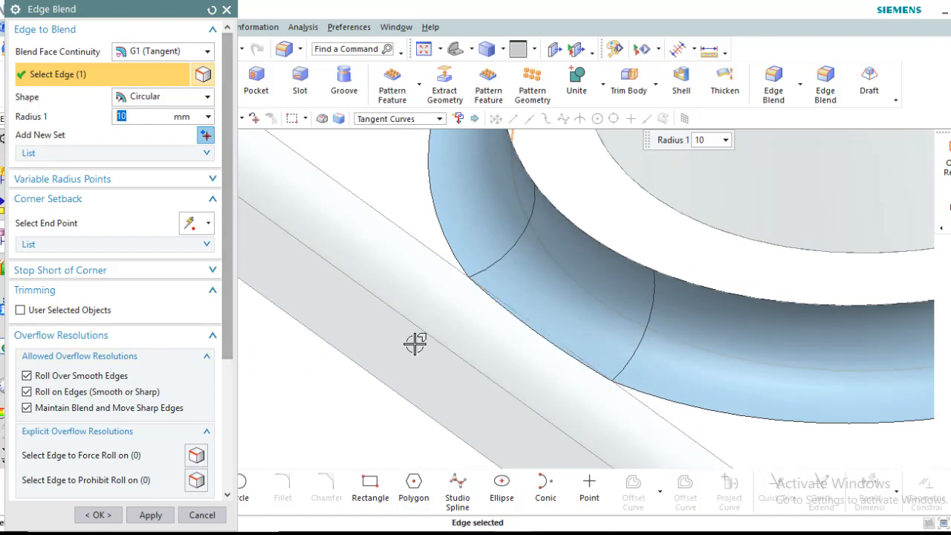
# Disallow Roll Over Smooth Edges for the collar blend where it meets the plate's rounded edge
pyautogui.click(119, 411)
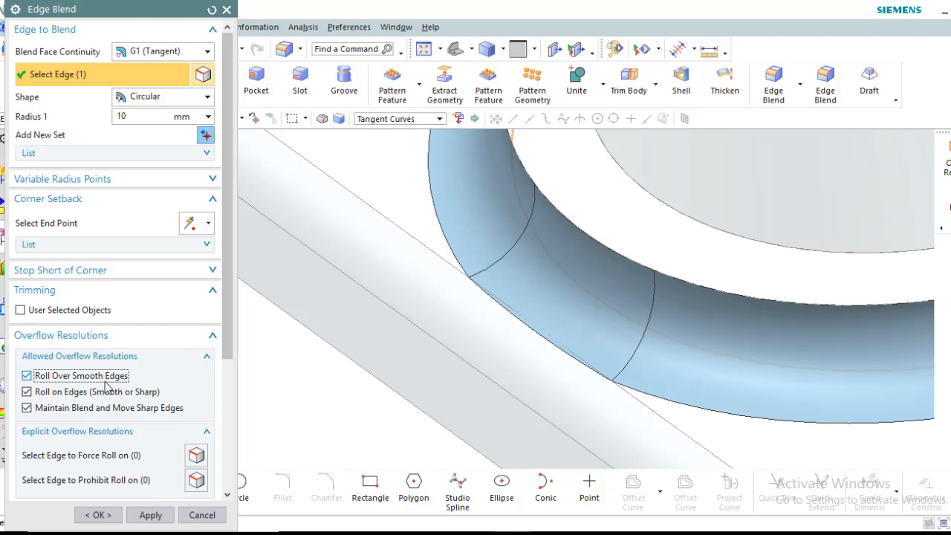
pyautogui.click(28, 376)
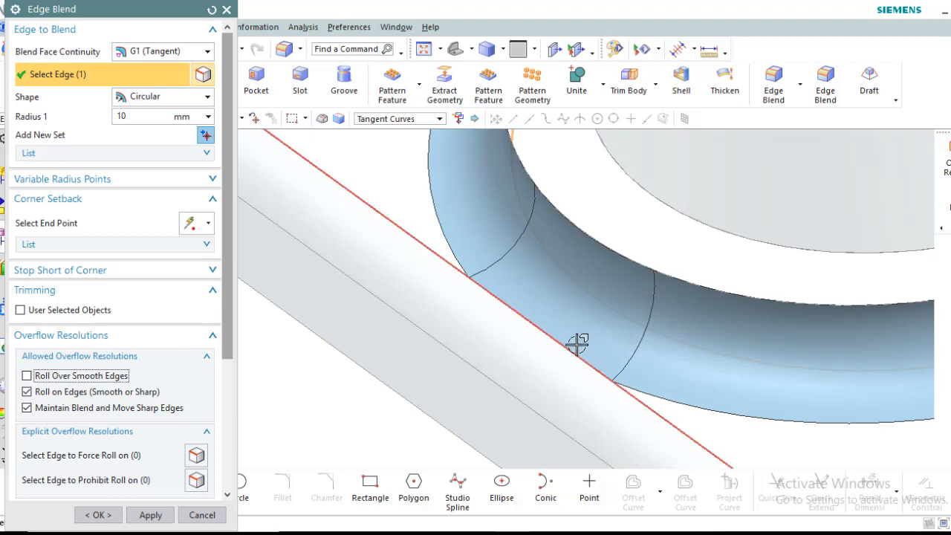
pyautogui.scroll(-5, 349, 369)
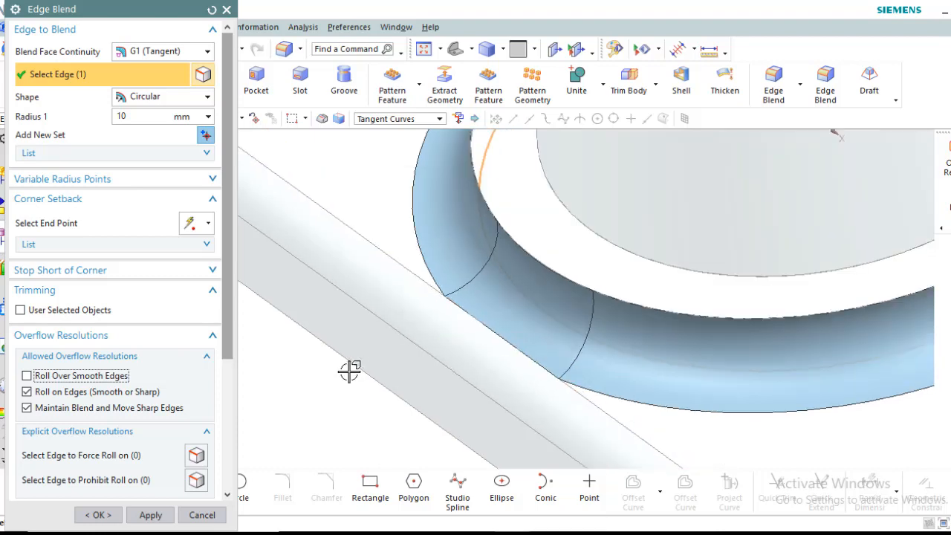
pyautogui.scroll(-1, 649, 376)
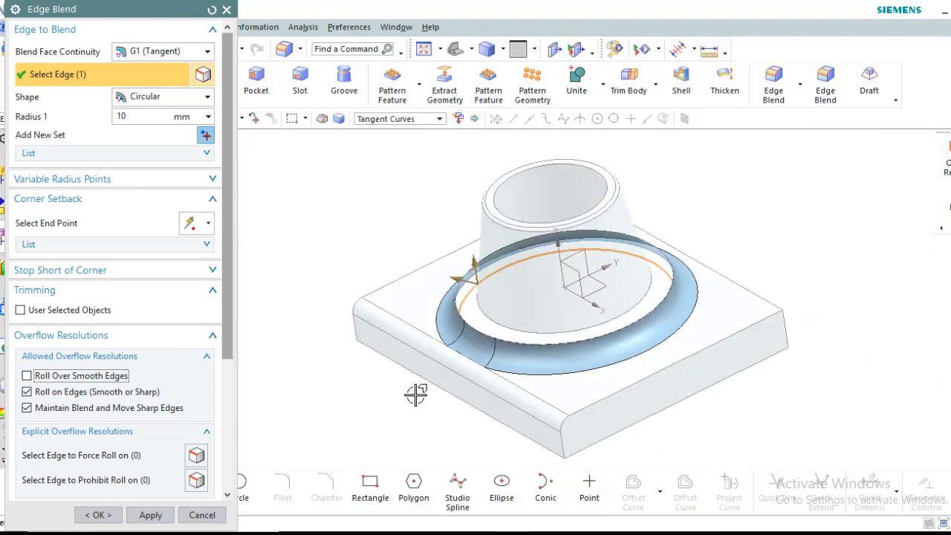
# Examine the finished result where the collar blend meets the plate's rounded edge, and create the blend
pyautogui.moveTo(229, 355); pyautogui.dragTo(230, 472)
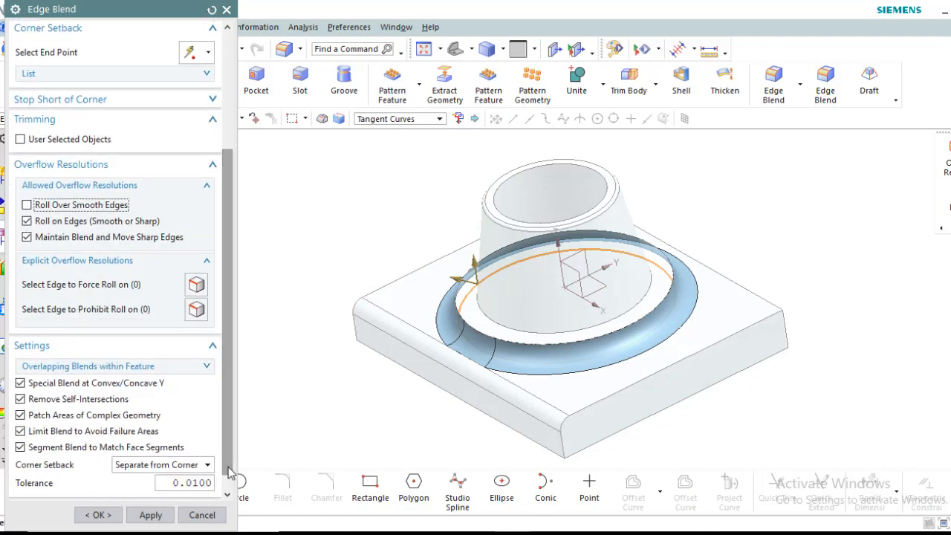
pyautogui.click(228, 477)
pyautogui.click(213, 490)
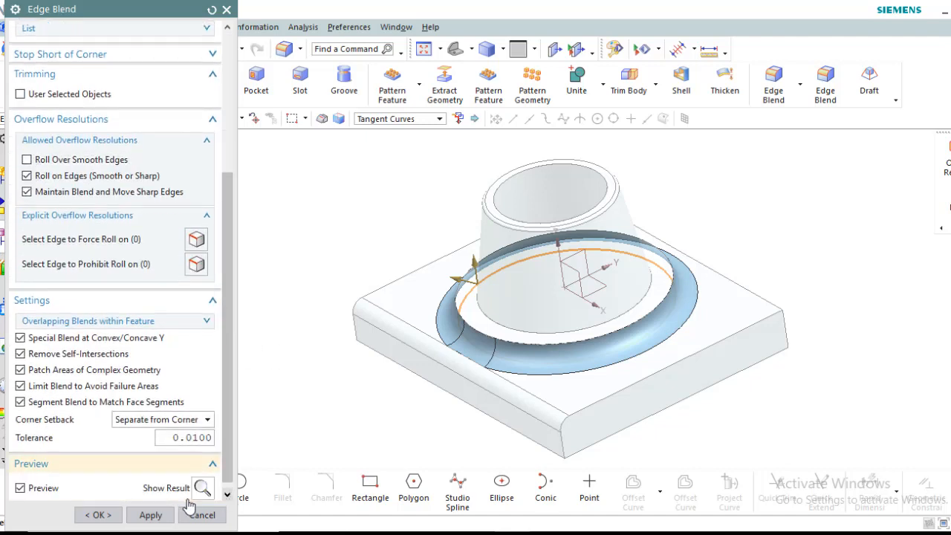
pyautogui.click(202, 488)
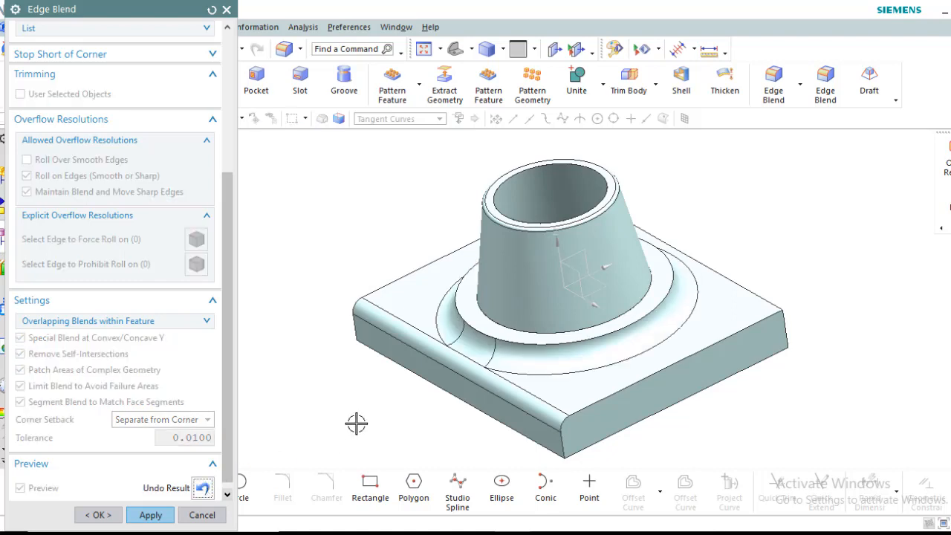
pyautogui.scroll(2, 367, 422)
pyautogui.scroll(3, 476, 357)
pyautogui.scroll(1, 475, 357)
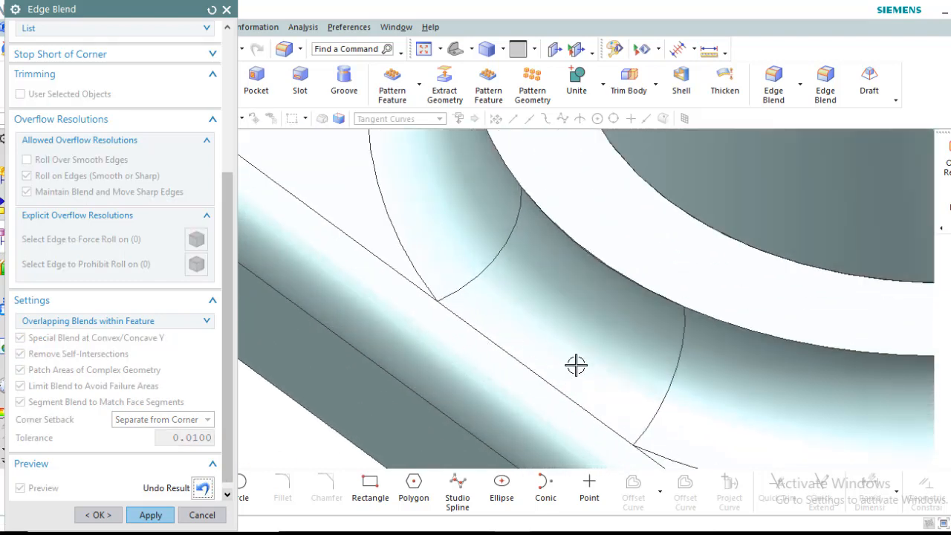
pyautogui.scroll(-5, 554, 363)
pyautogui.moveTo(451, 414); pyautogui.dragTo(450, 400, button='middle')
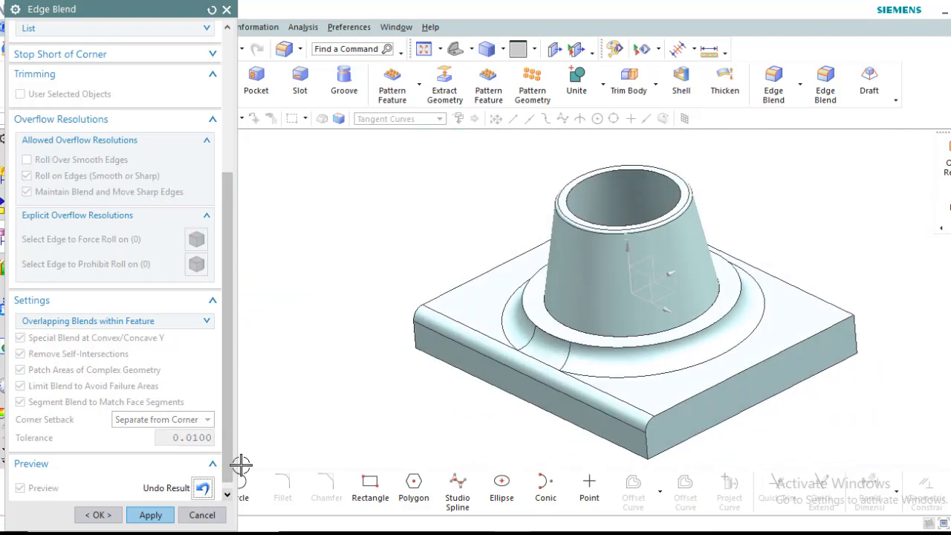
pyautogui.click(202, 488)
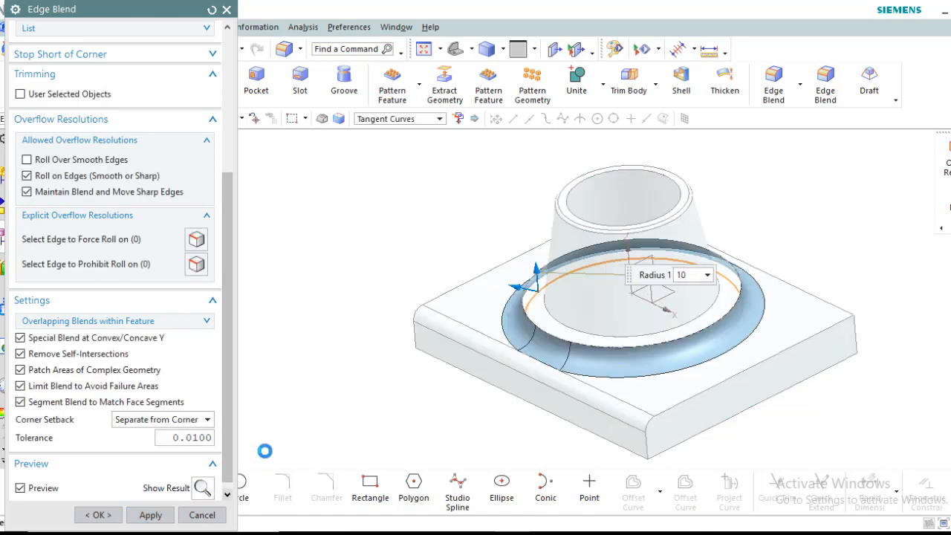
pyautogui.click(115, 516)
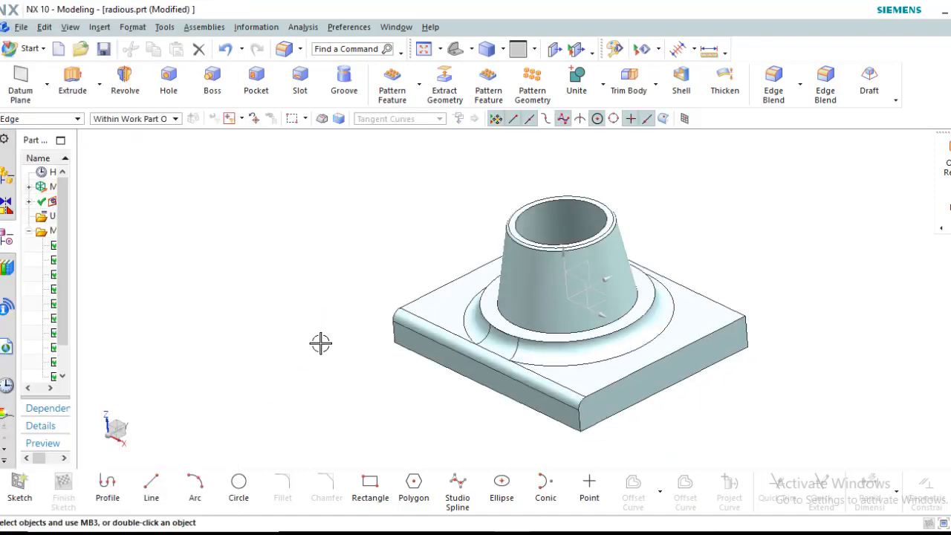
# Start a chamfer with a symmetric cross section on the plate's long upper edge opposite the rounded edge
pyautogui.scroll(-1, 326, 339)
pyautogui.moveTo(327, 340); pyautogui.dragTo(507, 232, button='middle')
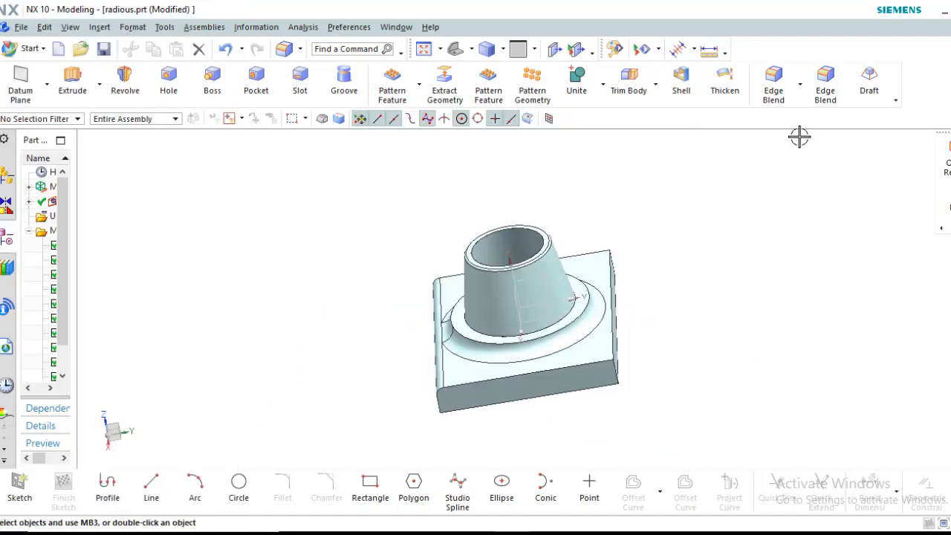
pyautogui.click(800, 85)
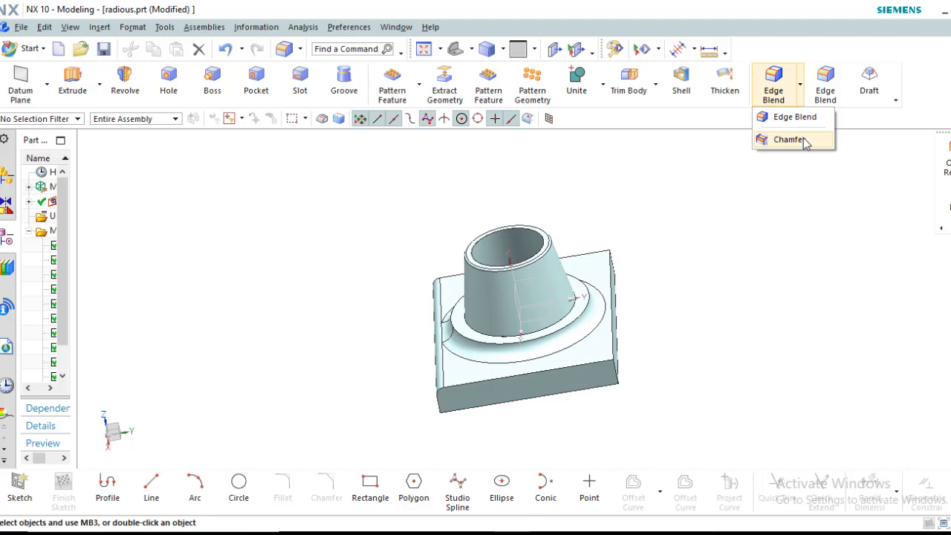
pyautogui.click(796, 137)
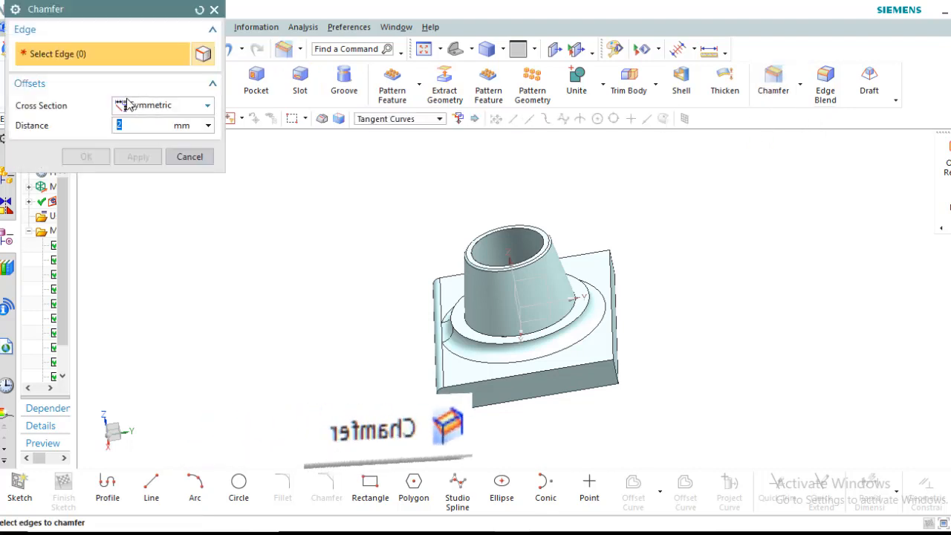
pyautogui.click(207, 106)
pyautogui.click(184, 127)
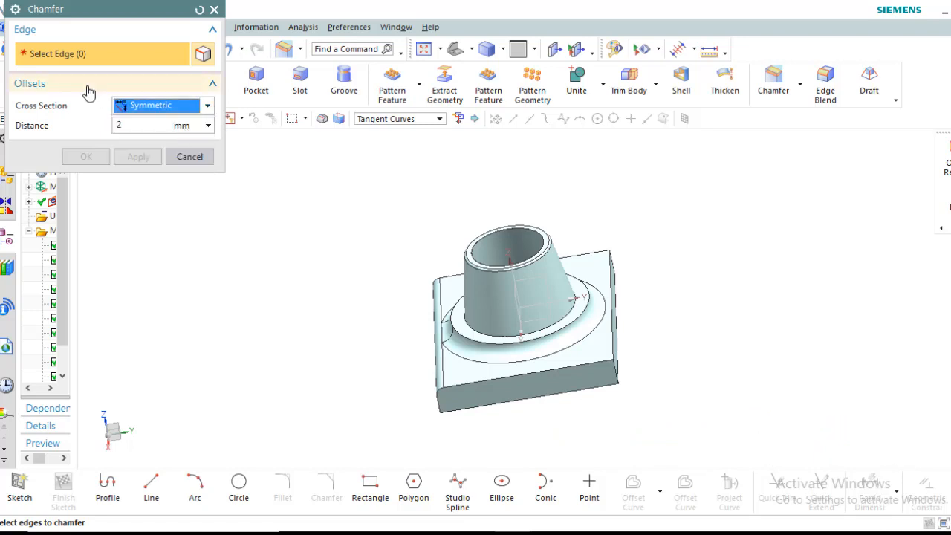
pyautogui.scroll(5, 620, 334)
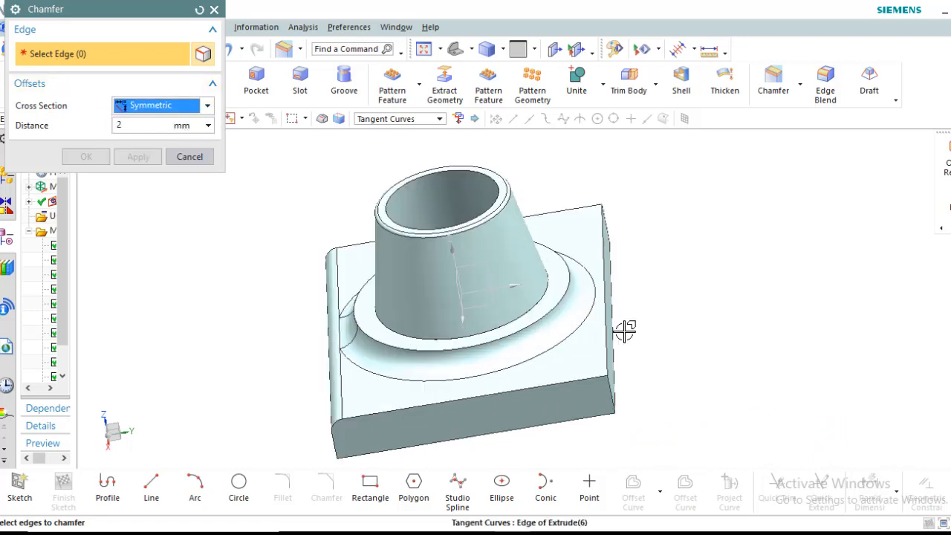
pyautogui.click(603, 339)
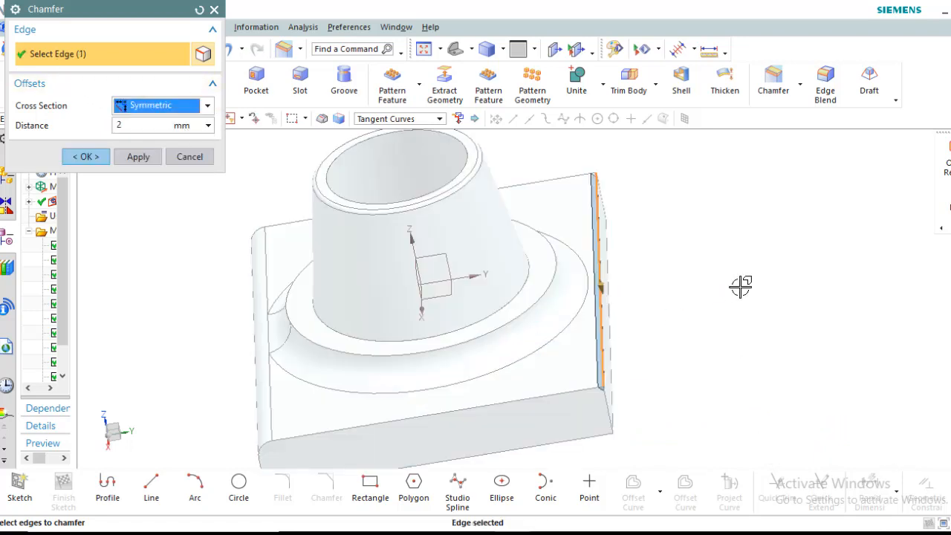
# Set the symmetric chamfer distance to 2.5 mm and inspect its profile in a straight side view
pyautogui.click(141, 130)
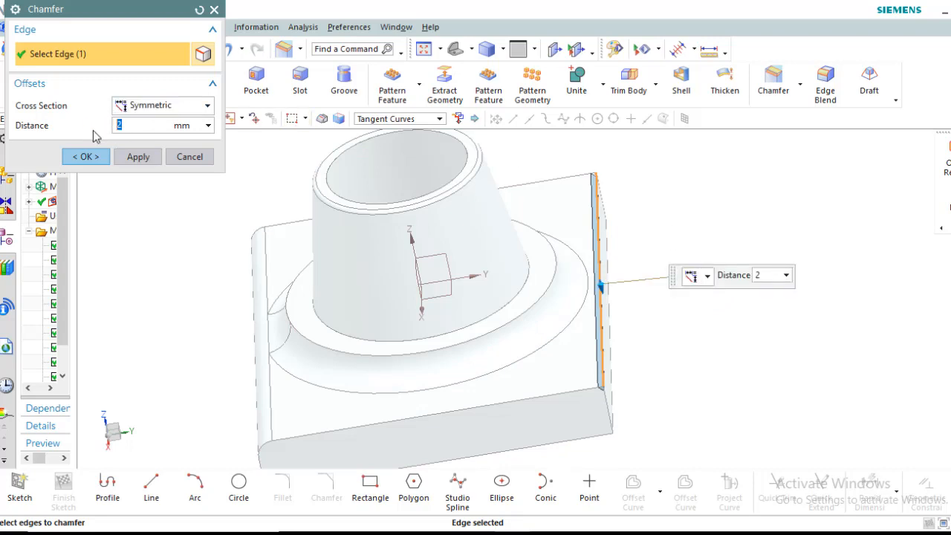
pyautogui.write('2.5')
pyautogui.press('Return')
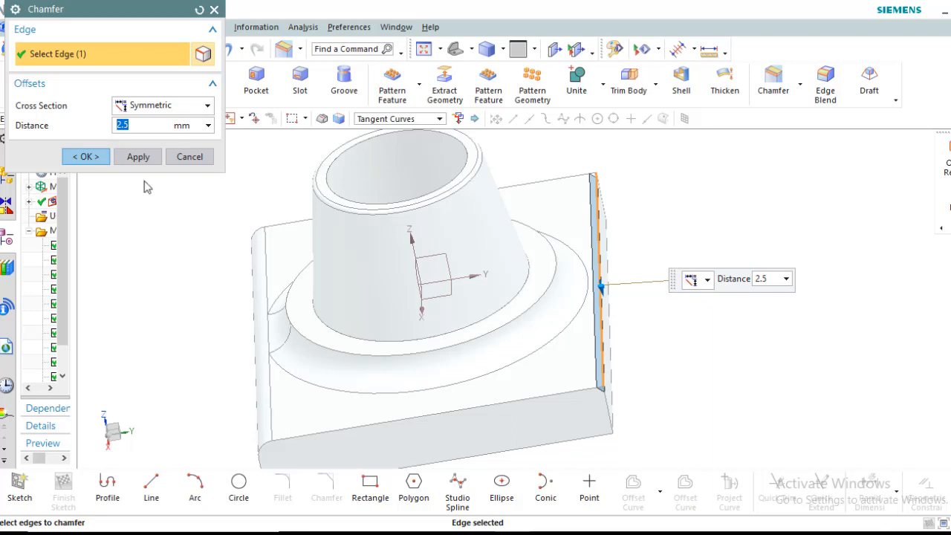
pyautogui.moveTo(178, 307); pyautogui.dragTo(179, 285, button='middle')
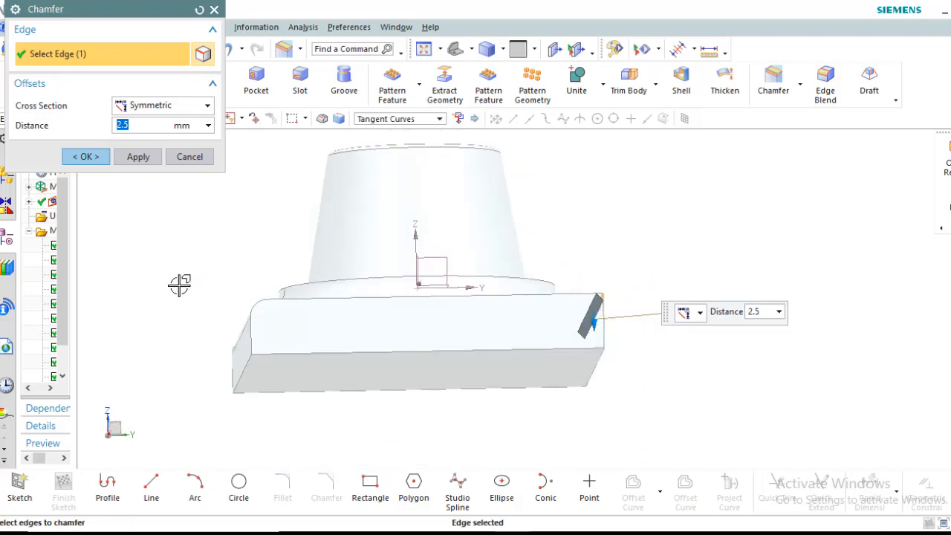
pyautogui.press('F8')
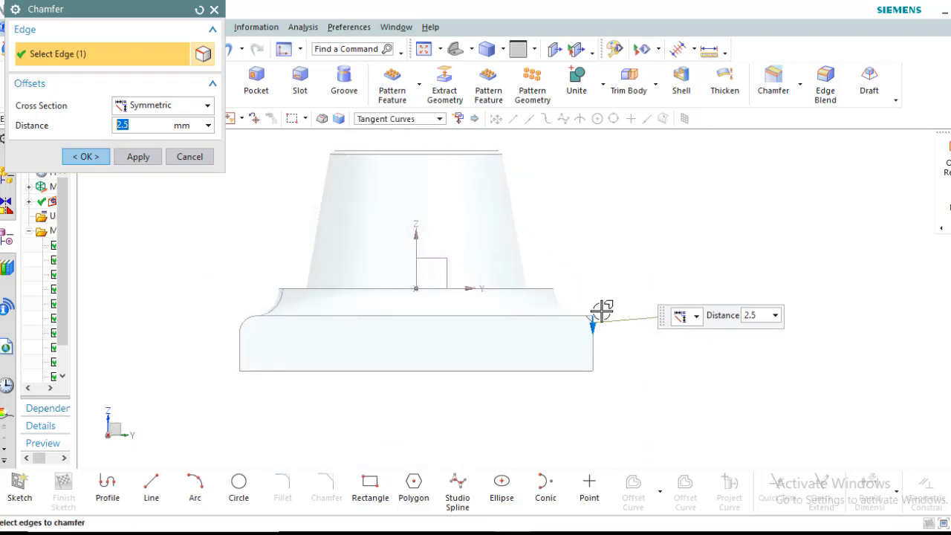
pyautogui.scroll(4, 602, 312)
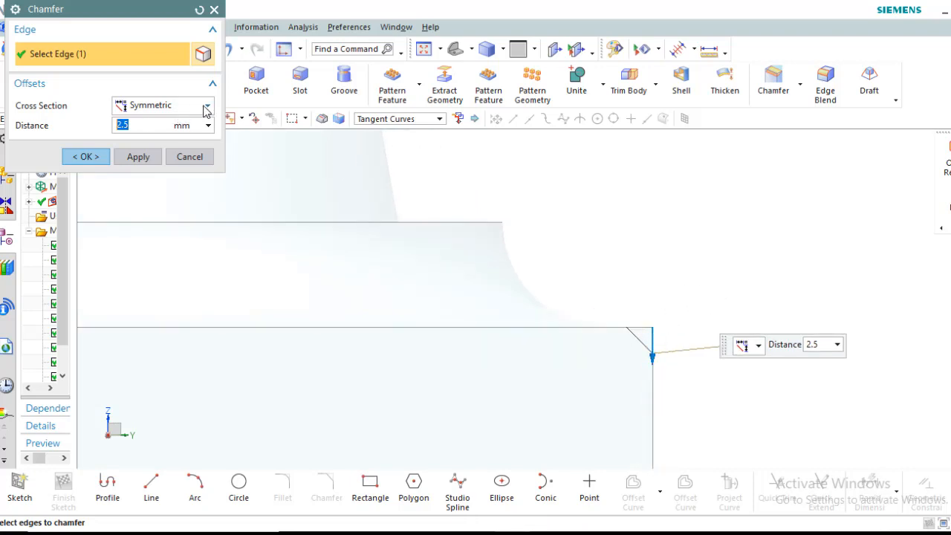
# Change the chamfer to an asymmetric cross section with distances of 5 mm and 3 mm, and try reversing its direction
pyautogui.click(207, 110)
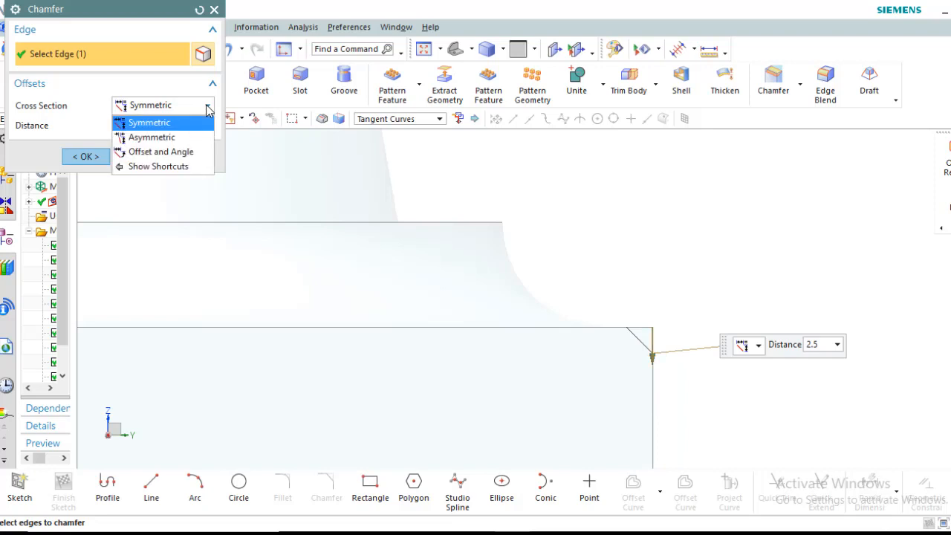
pyautogui.click(167, 138)
pyautogui.moveTo(137, 127); pyautogui.dragTo(103, 127)
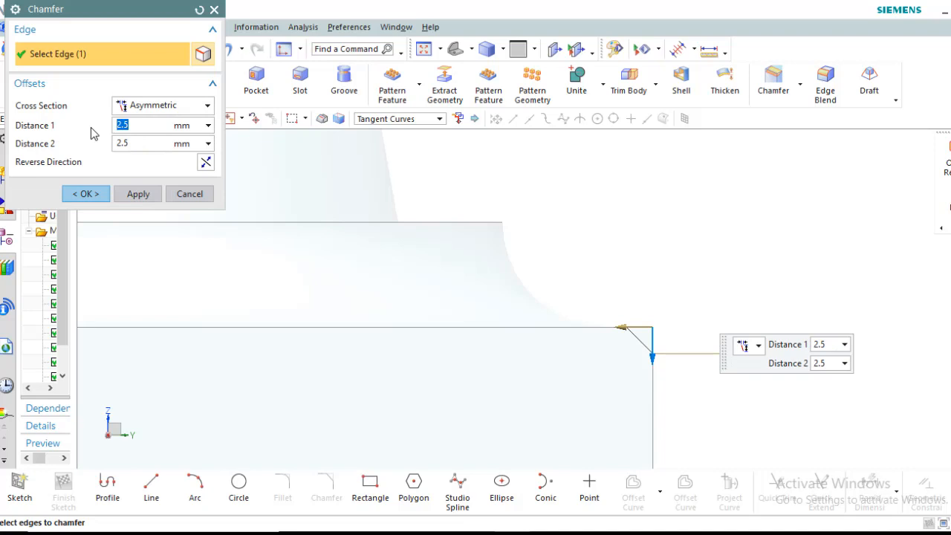
pyautogui.write('5')
pyautogui.press('Return')
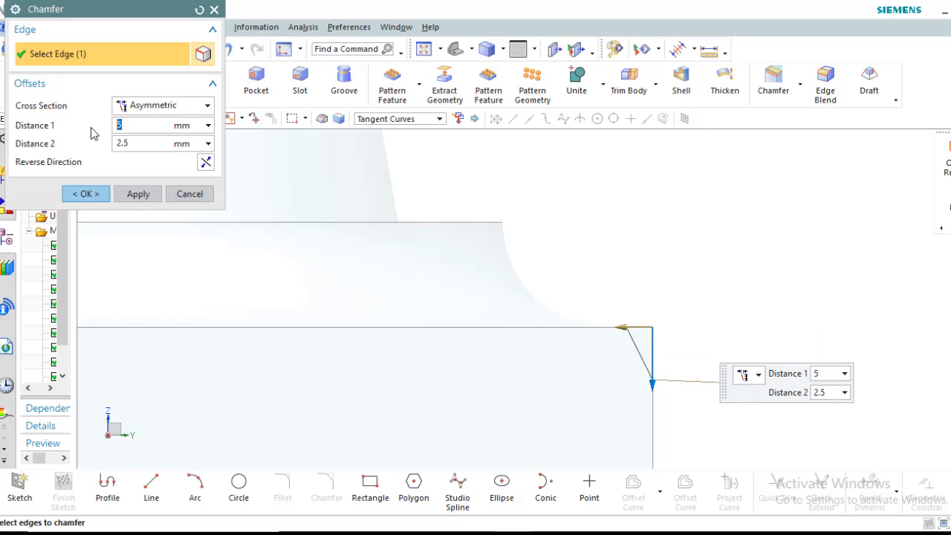
pyautogui.moveTo(131, 142); pyautogui.dragTo(101, 148)
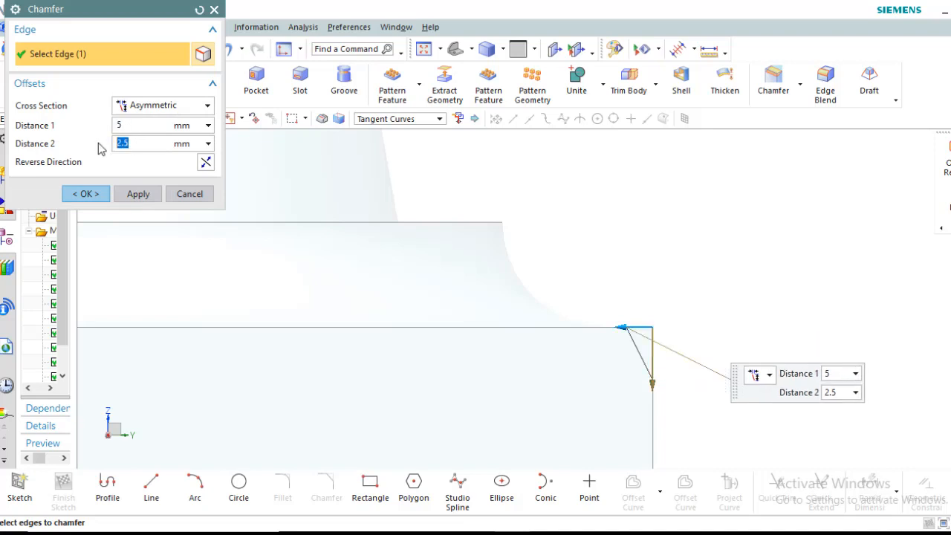
pyautogui.press('Return')
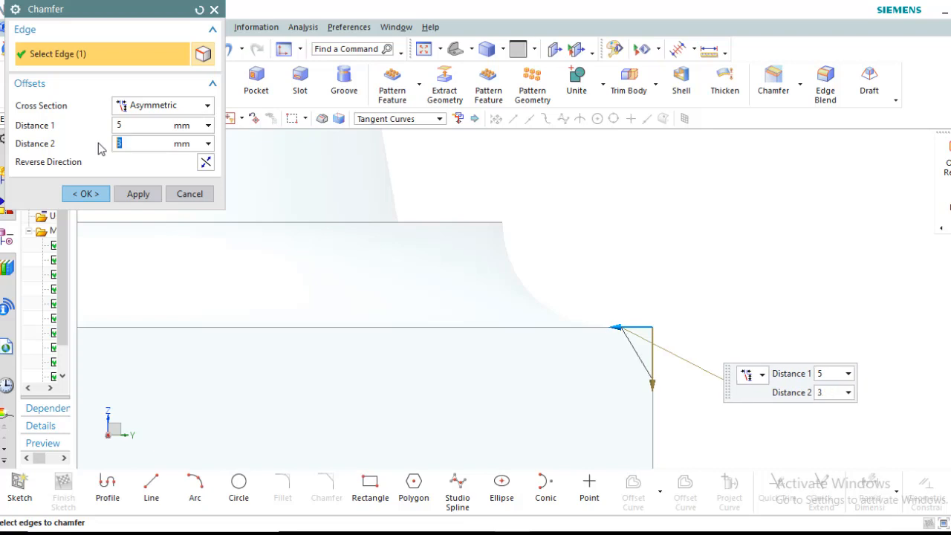
pyautogui.click(205, 163)
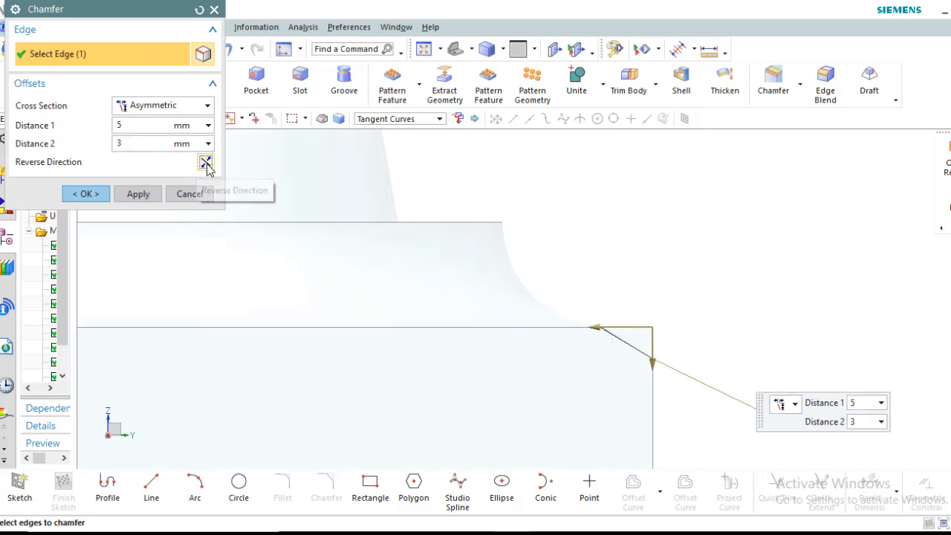
pyautogui.click(206, 162)
# Define the chamfer by Offset and Angle, with a distance of 4 mm and an angle of 45 degrees
pyautogui.click(154, 108)
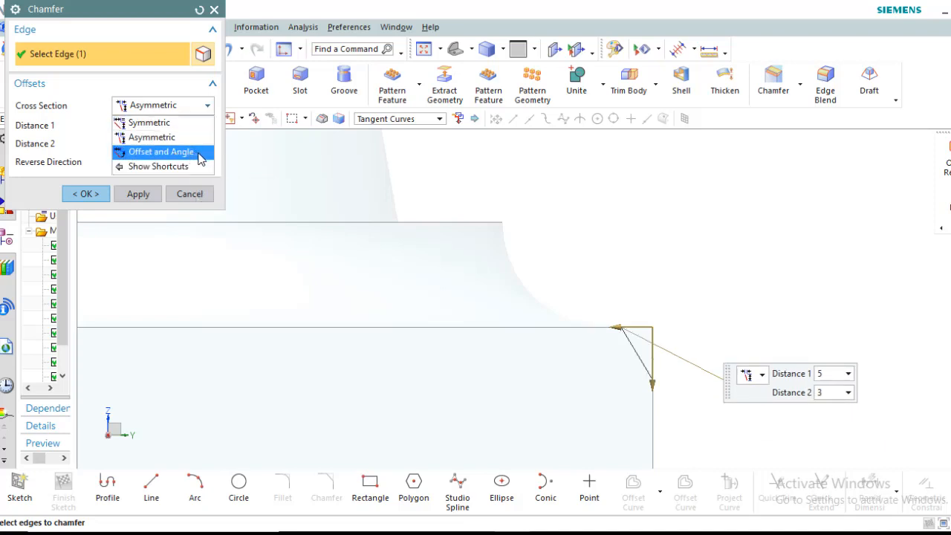
pyautogui.click(199, 154)
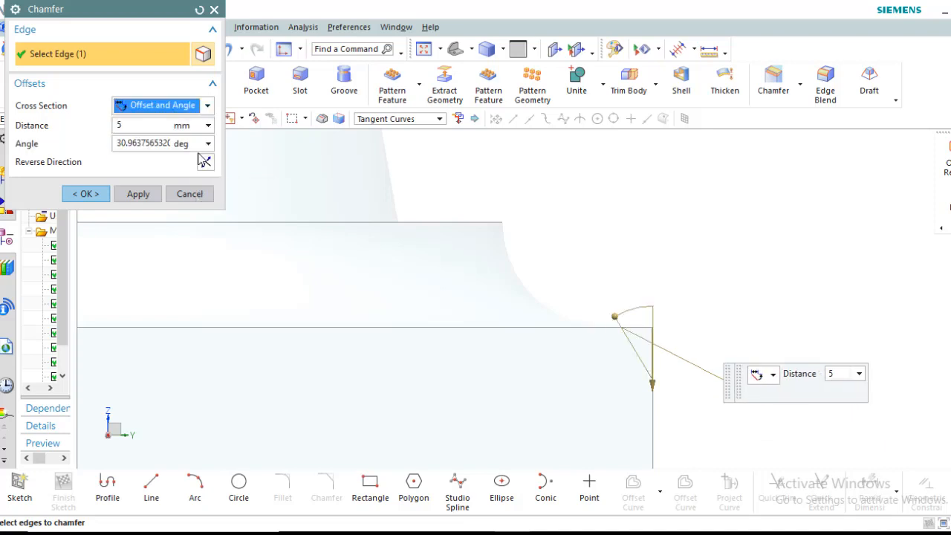
pyautogui.click(129, 125)
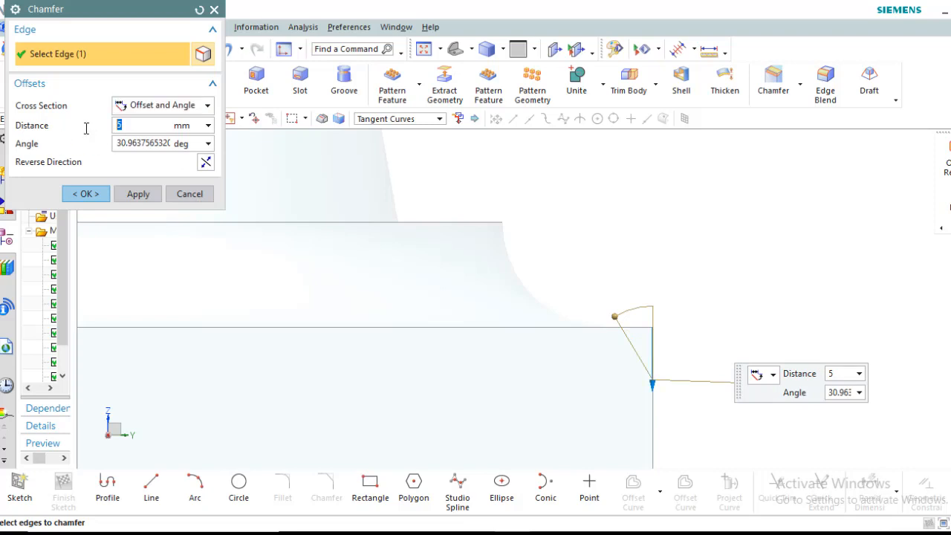
pyautogui.press('Return')
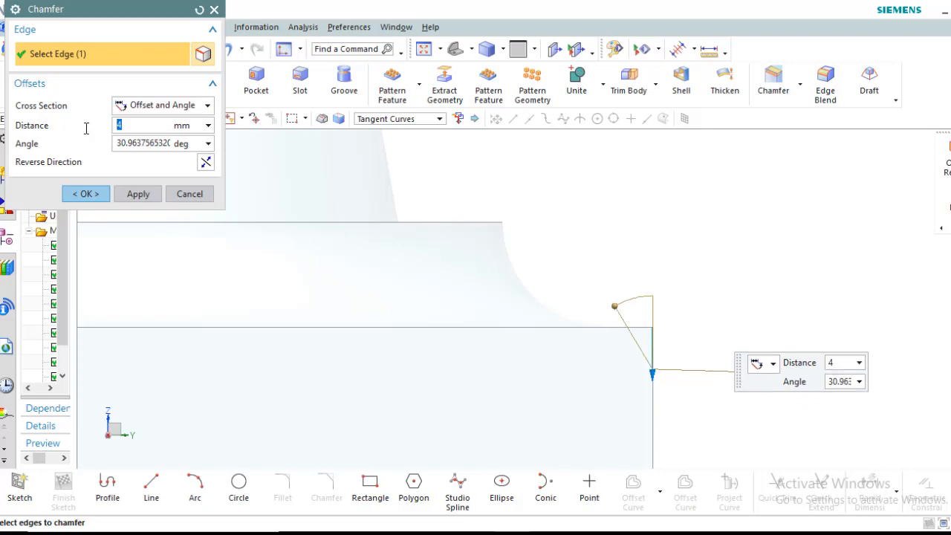
pyautogui.click(118, 145)
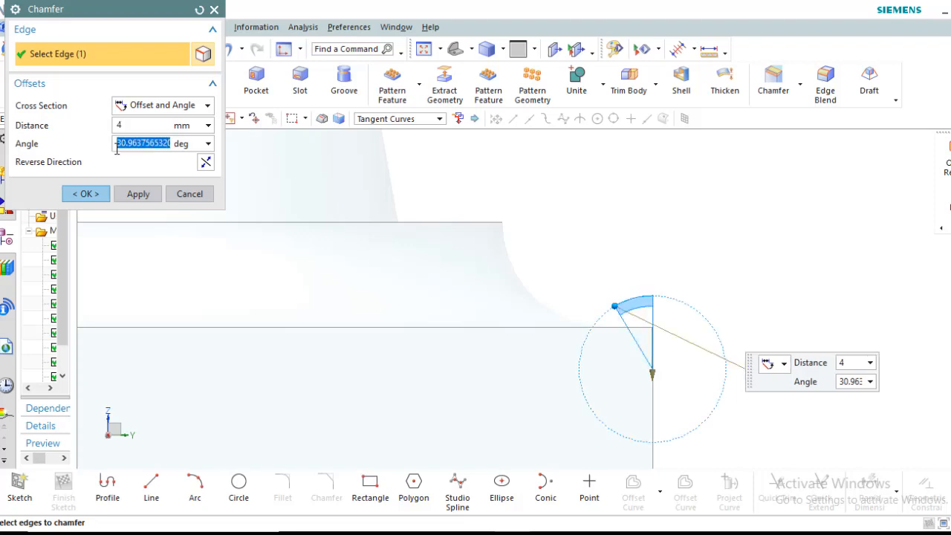
pyautogui.write('45')
pyautogui.press('Return')
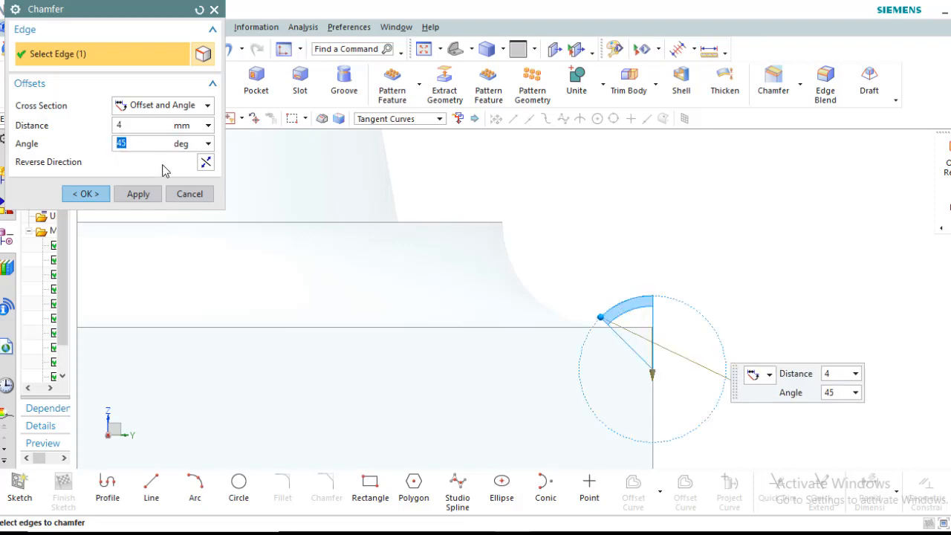
# Reverse the chamfer direction and restore it, create the chamfer, and view the plate's chamfered edge in 3D
pyautogui.click(208, 164)
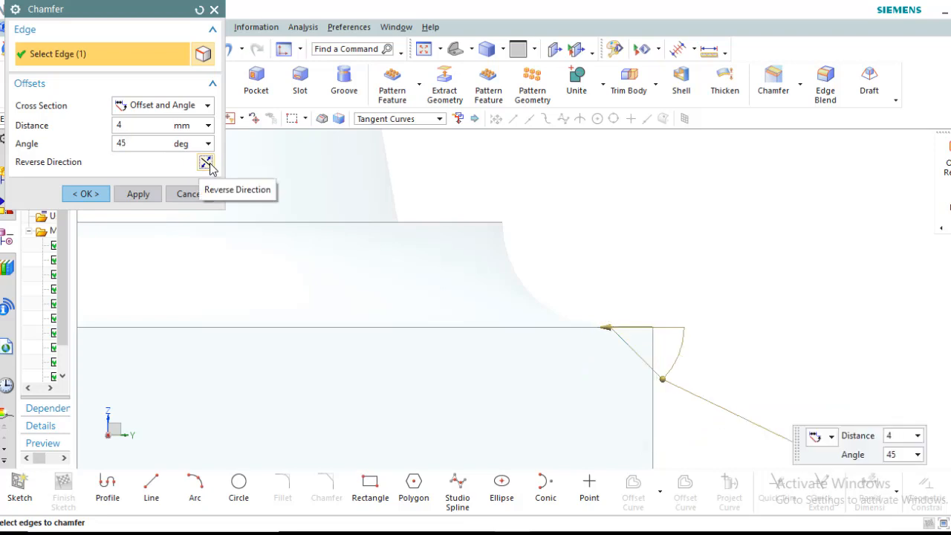
pyautogui.click(207, 163)
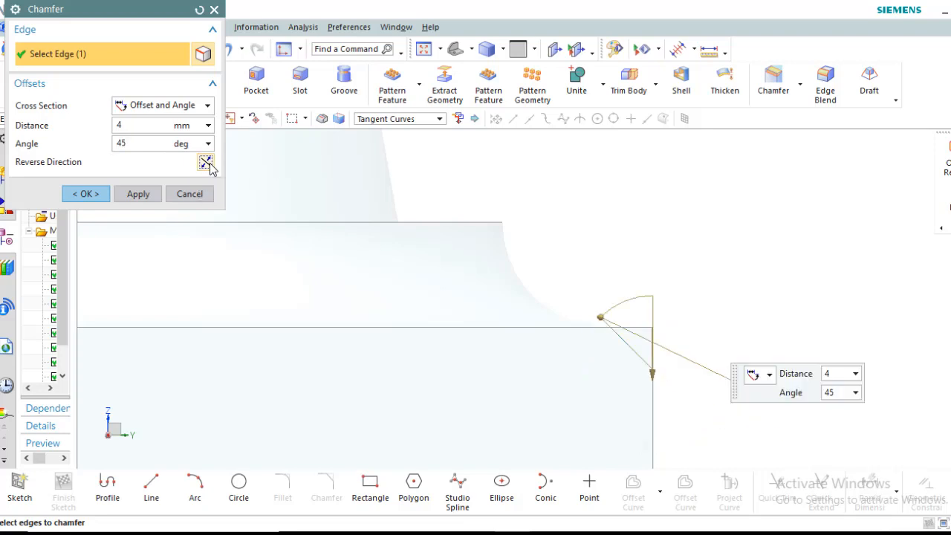
pyautogui.click(85, 194)
pyautogui.scroll(-6, 658, 228)
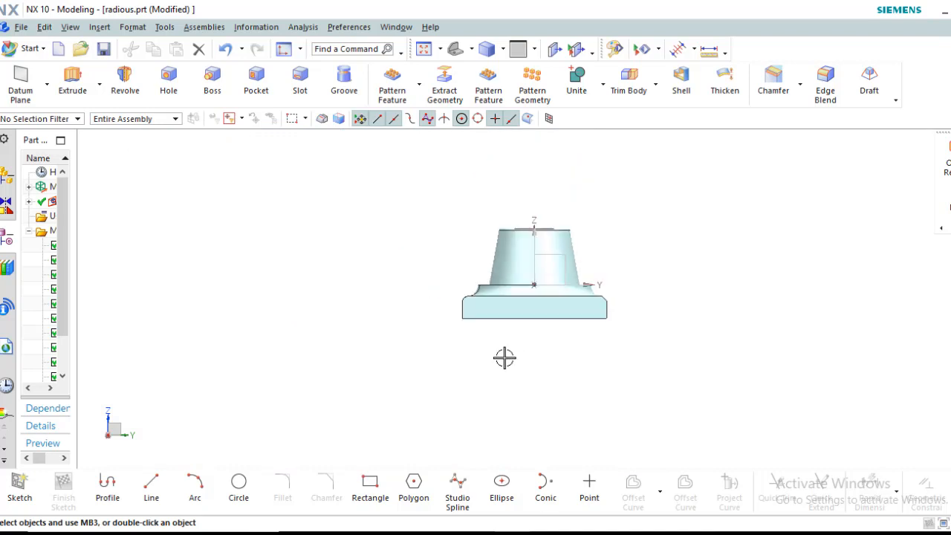
pyautogui.moveTo(503, 357); pyautogui.dragTo(599, 252, button='middle')
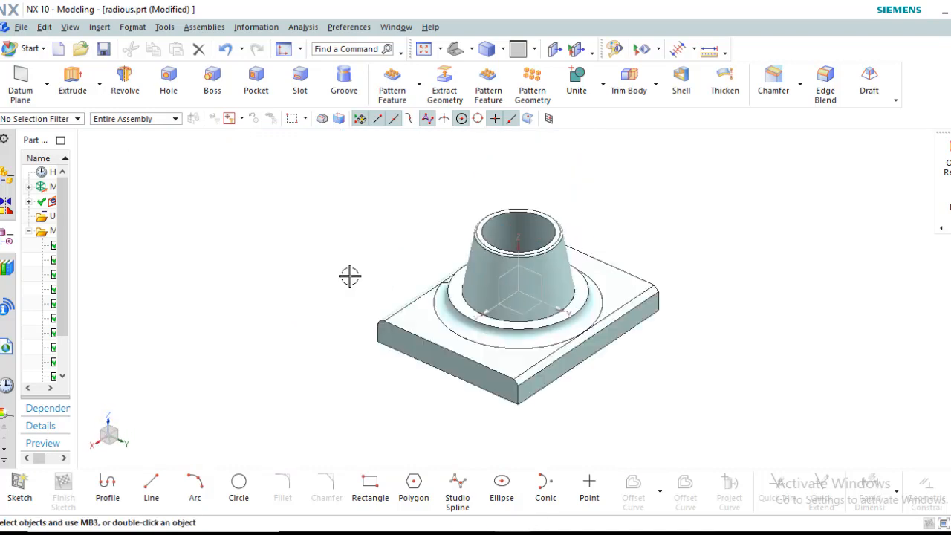